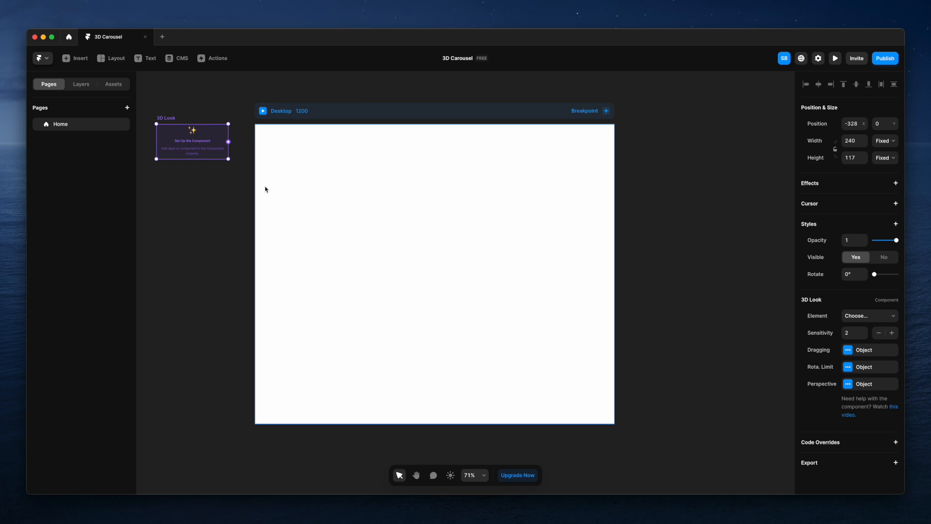
Add a vertical stack layout to the Desktop breakpoint and draw a frame about 699 by 333 inside it.
click(362, 109)
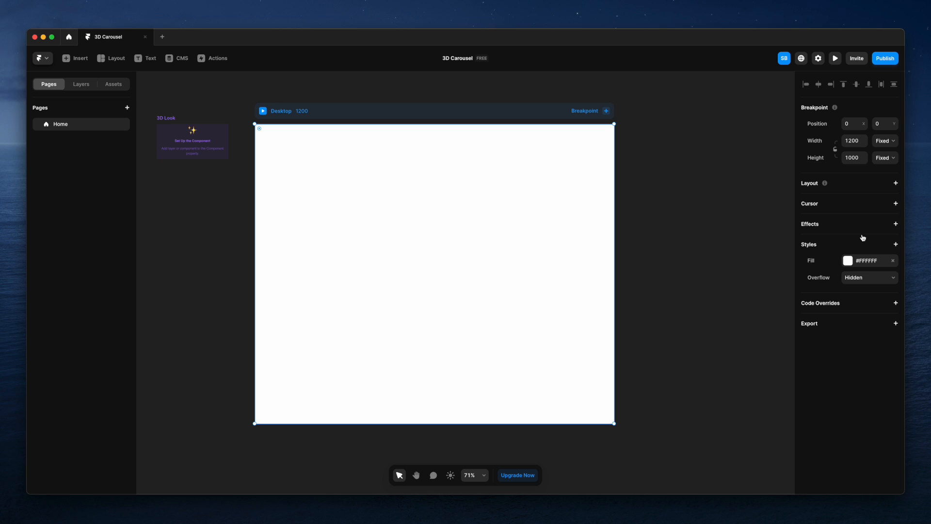
click(895, 183)
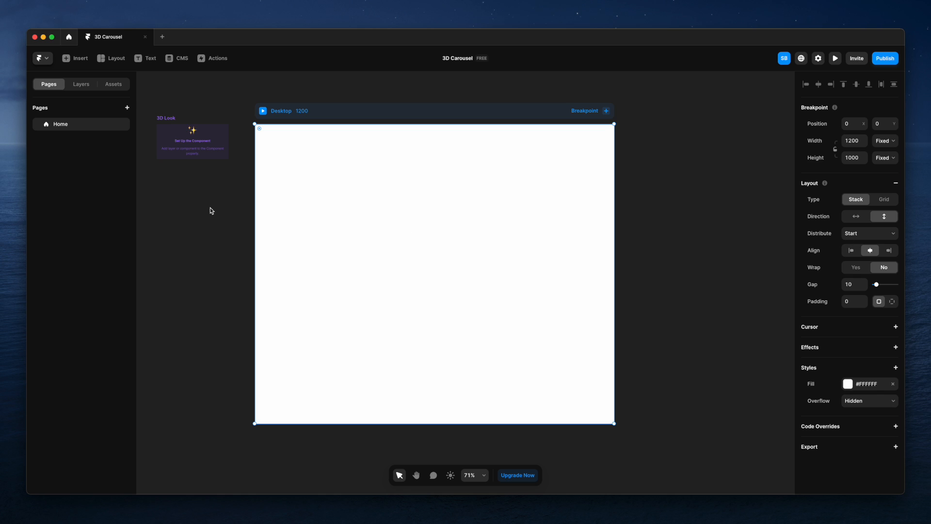
key(f)
drag(329, 206, 539, 307)
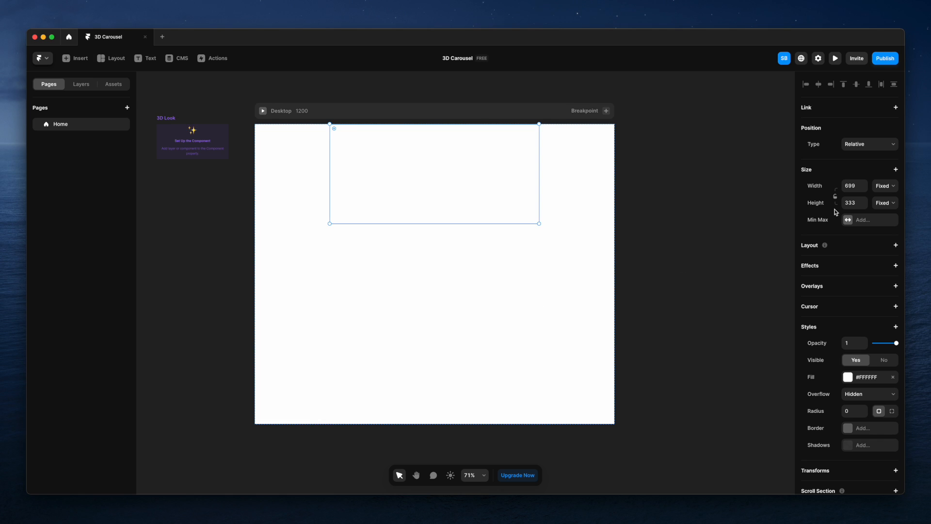
Set the new frame's height to 500.
click(853, 203)
text(500)
key(Return)
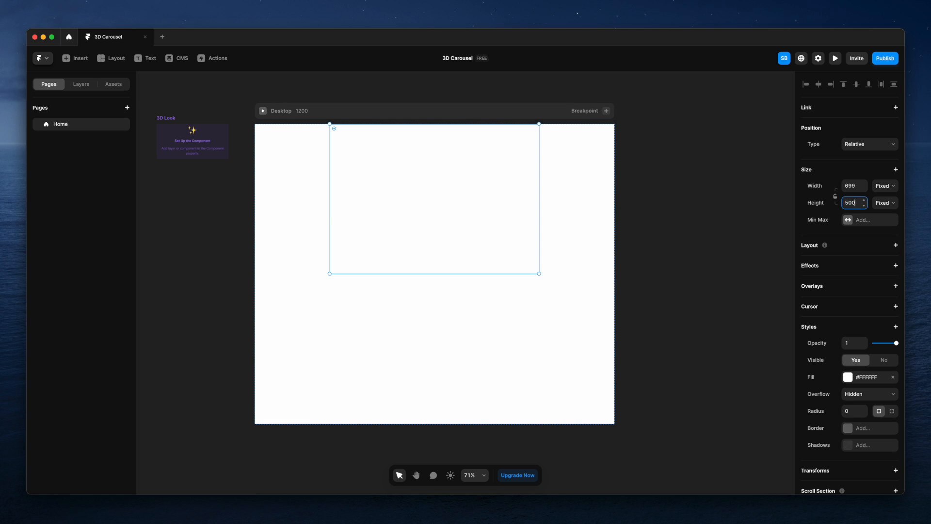
Size the frame to a fixed height of 900 and Fill width, and remove its white fill.
drag(856, 202, 822, 206)
text(900)
key(Return)
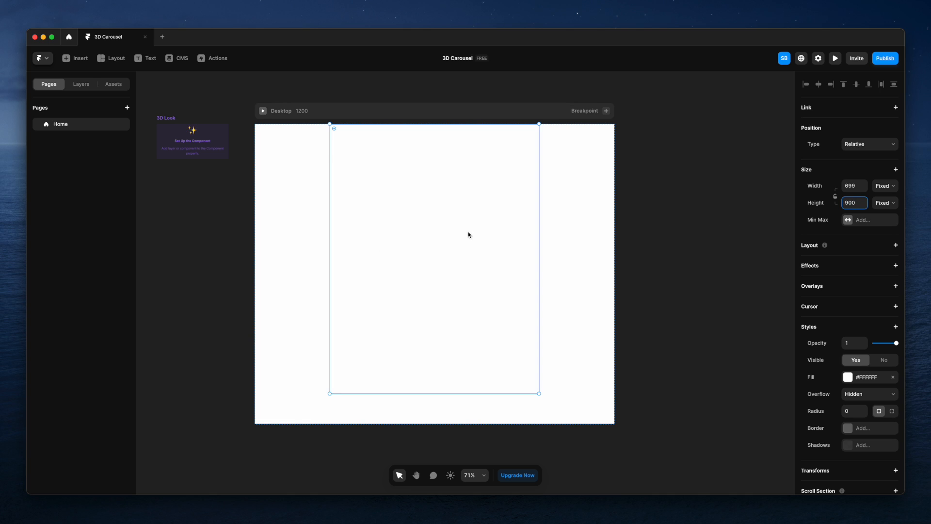
click(883, 186)
click(892, 205)
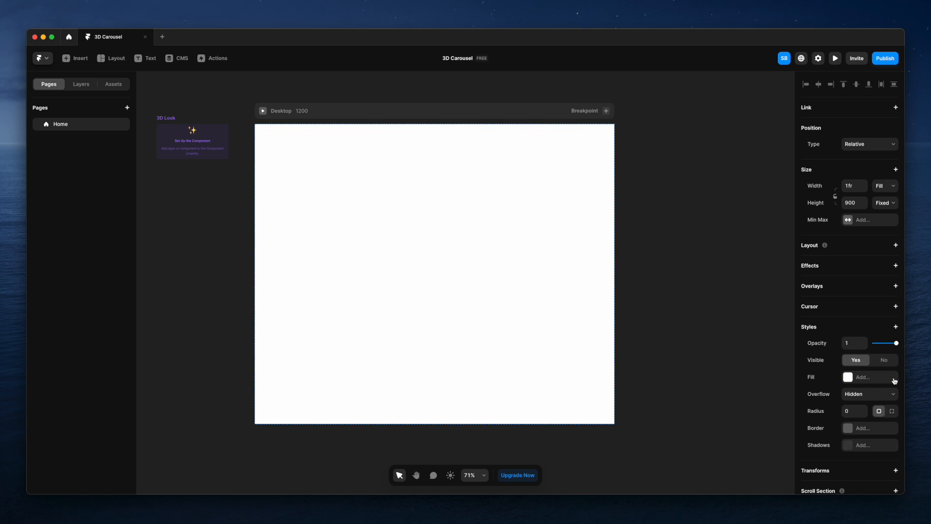
Change the Desktop breakpoint's fill colour to dark grey #1C1C1C.
click(339, 116)
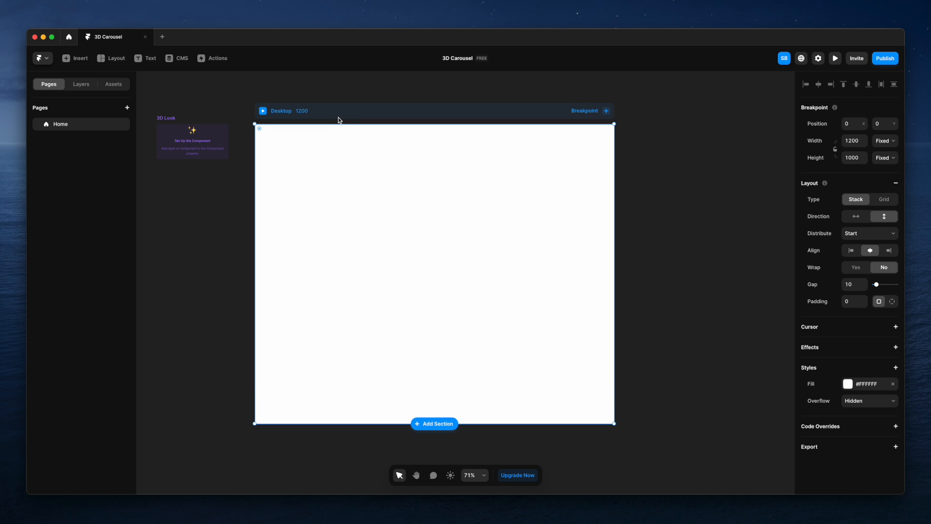
click(848, 384)
click(693, 372)
drag(693, 374, 665, 388)
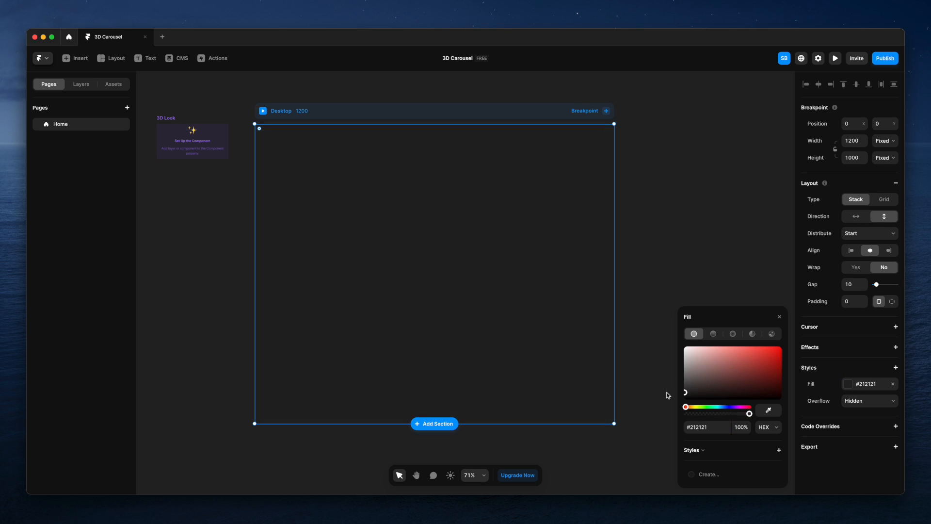
drag(667, 396, 668, 397)
click(647, 406)
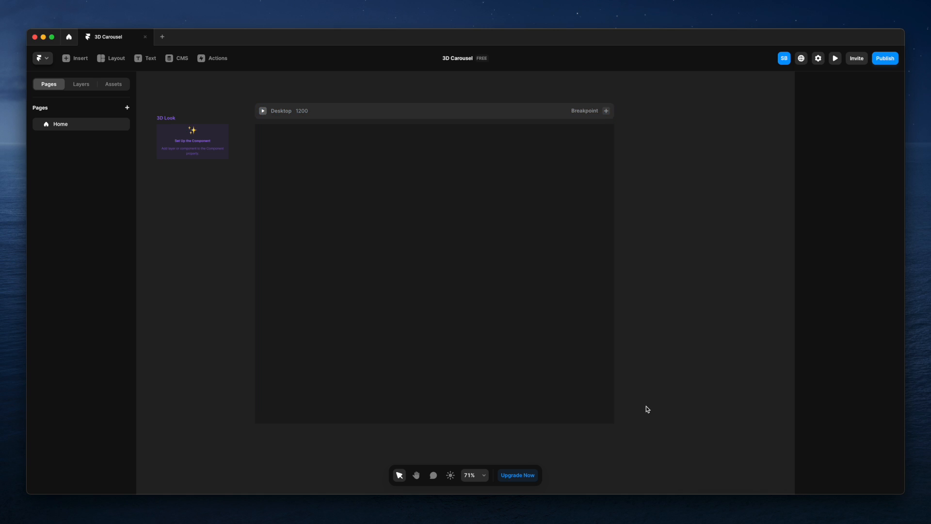
Rename the frame layer inside Desktop to "Main Frame".
click(82, 85)
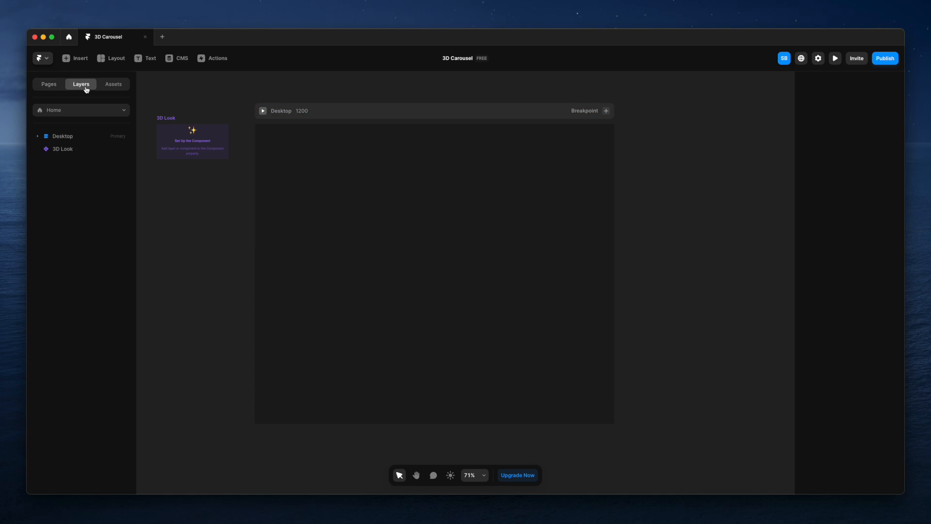
click(70, 139)
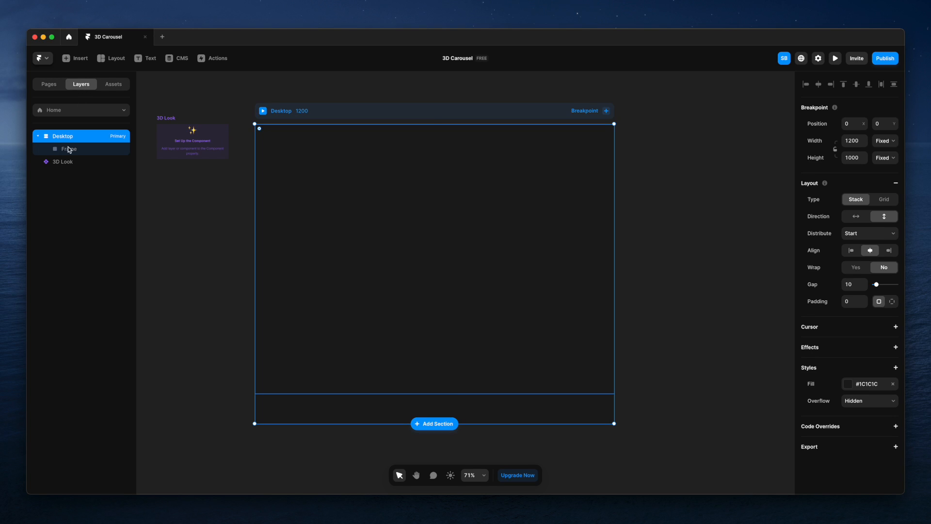
double_click(68, 147)
text(M)
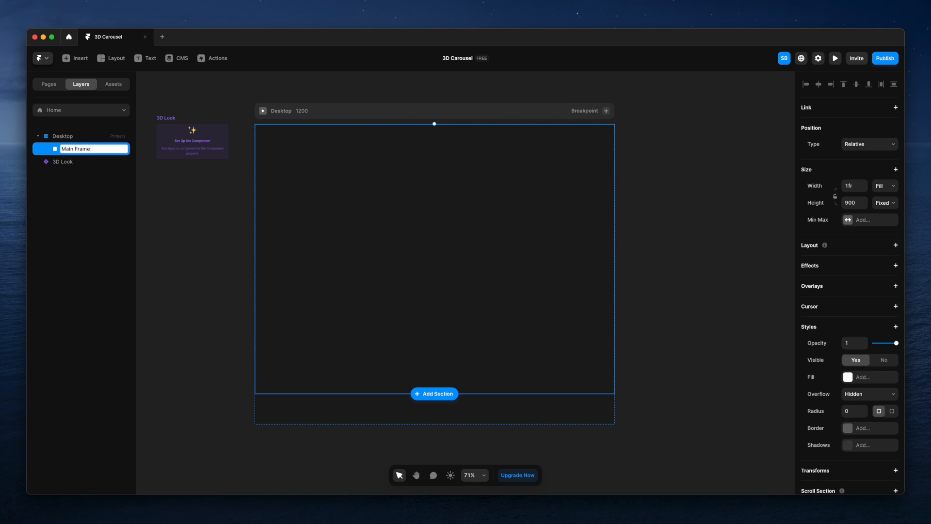
text(ain Frame)
click(200, 209)
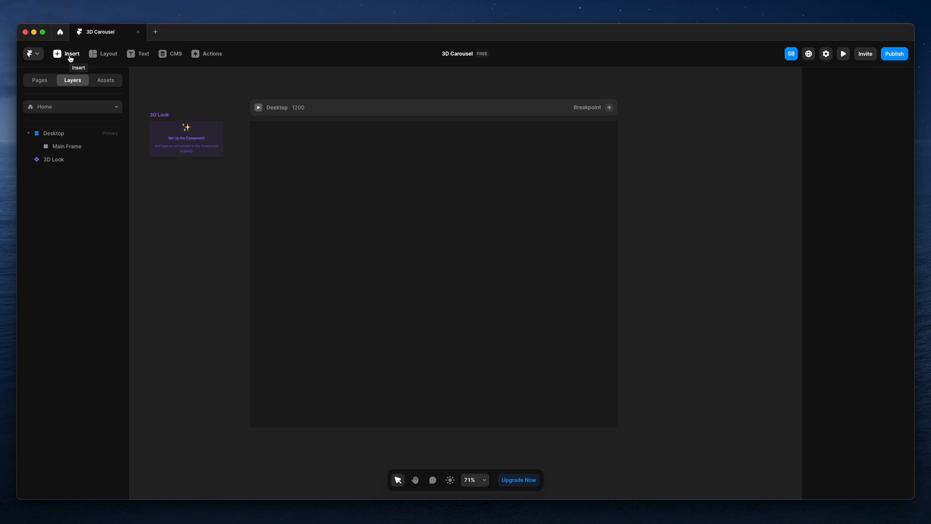
Insert an Image media element on the canvas and move it into Main Frame.
click(70, 58)
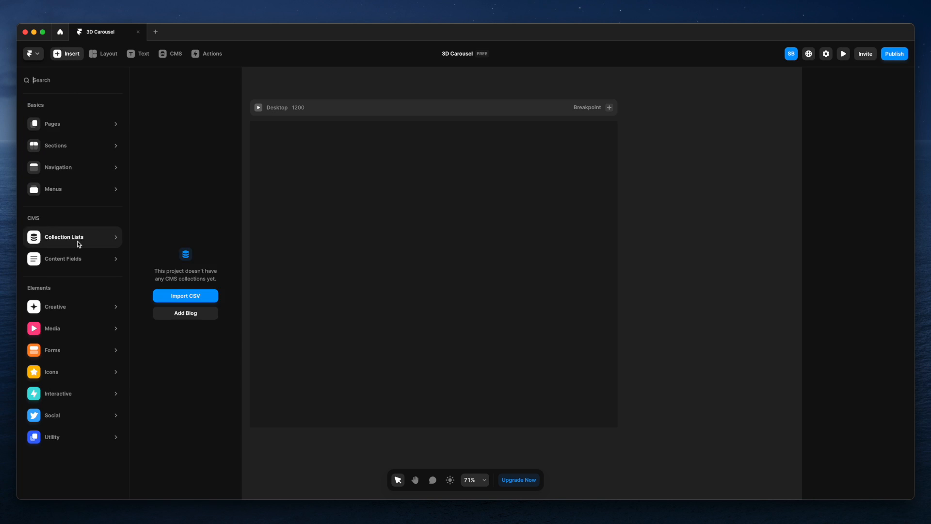
mouse_move(76, 328)
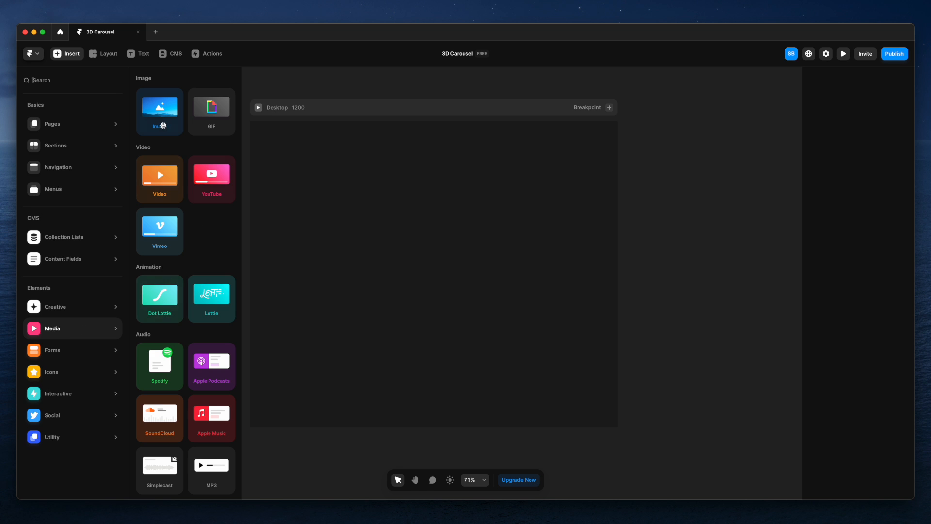
click(161, 122)
scroll(362, 273, right, 8)
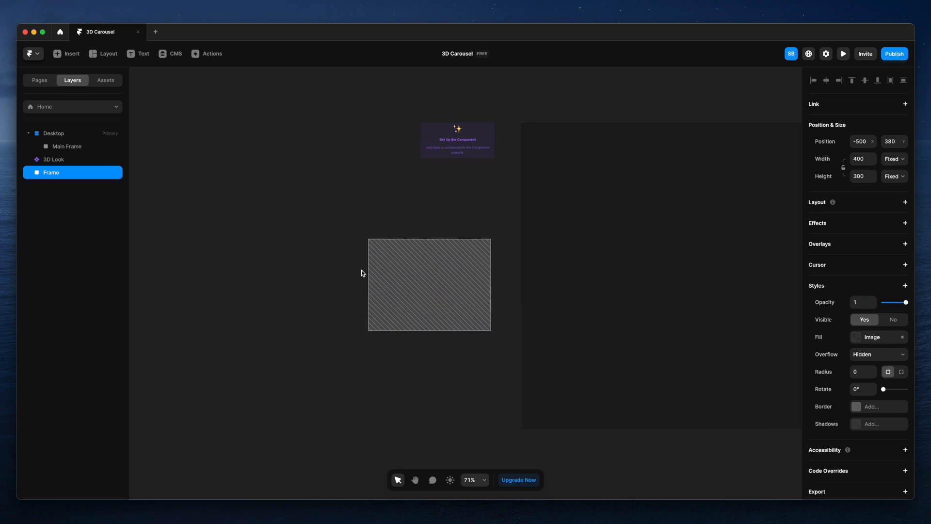
drag(353, 305, 561, 276)
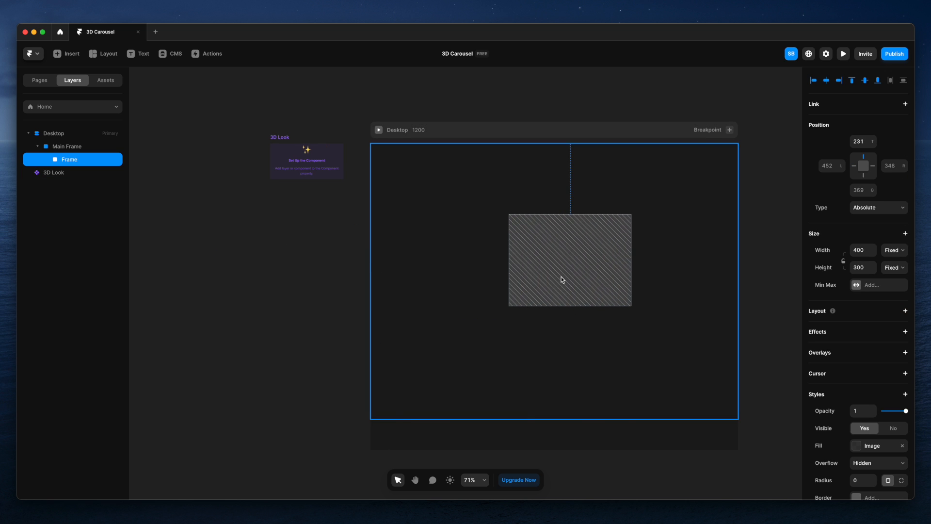
Add a horizontal, centred stack layout to Main Frame.
click(80, 146)
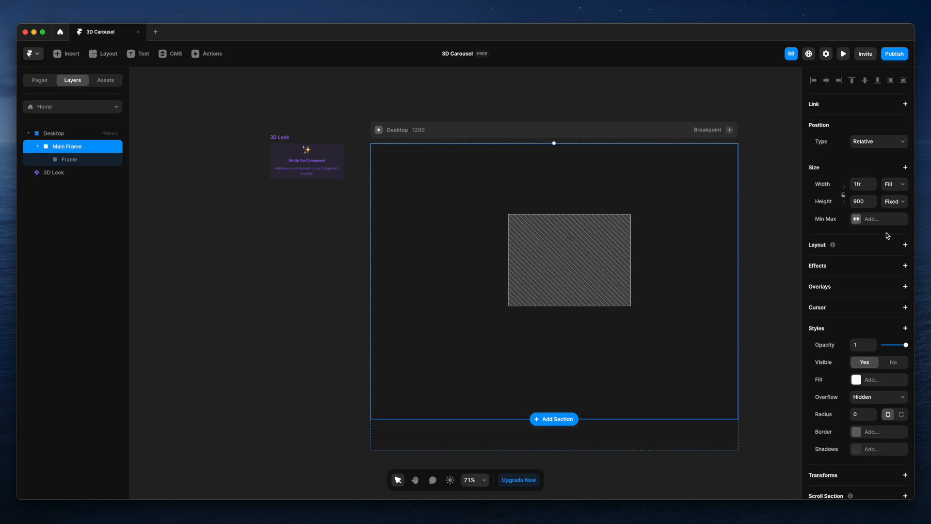
click(905, 244)
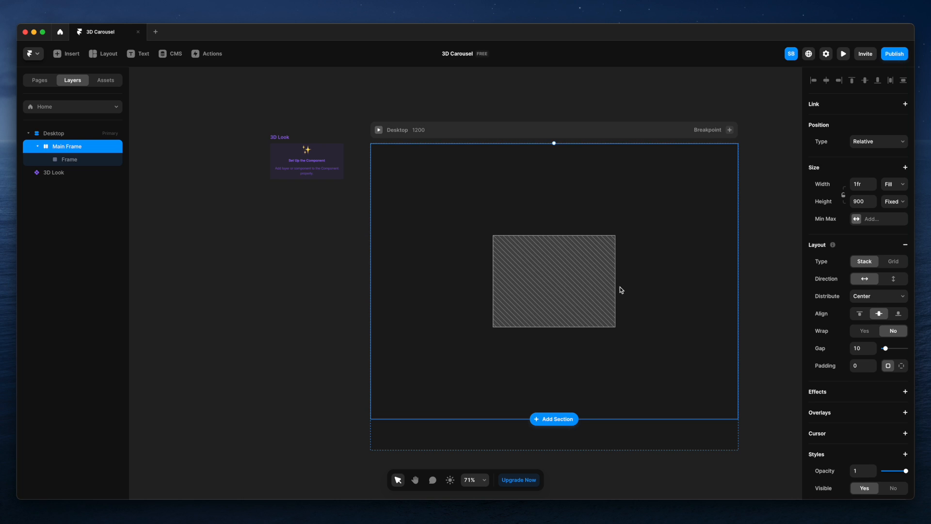
click(751, 270)
scroll(718, 273, right, 3)
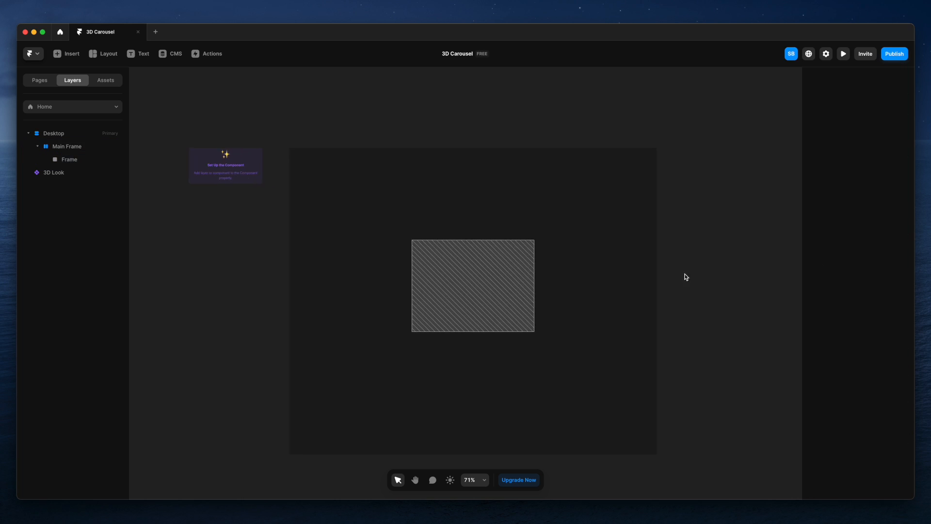
Search Unsplash for "paris", fill the image placeholder with the flower-covered street café photo, and widen it to about 481.
click(498, 288)
scroll(891, 435, down, 3)
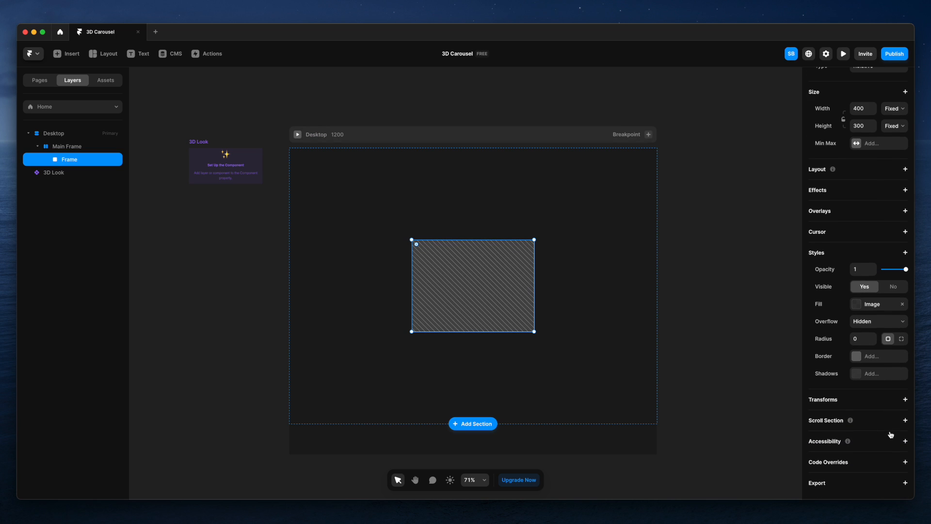
click(856, 306)
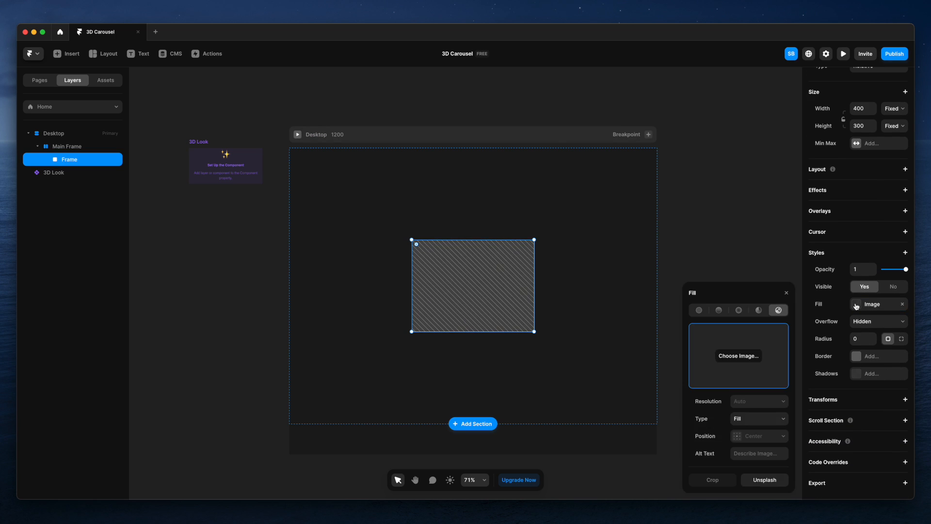
click(769, 481)
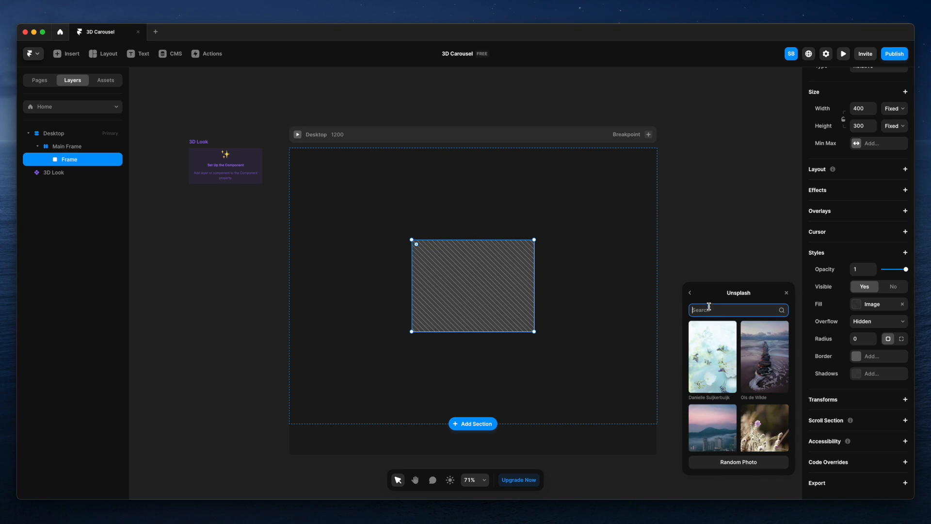
text(paris)
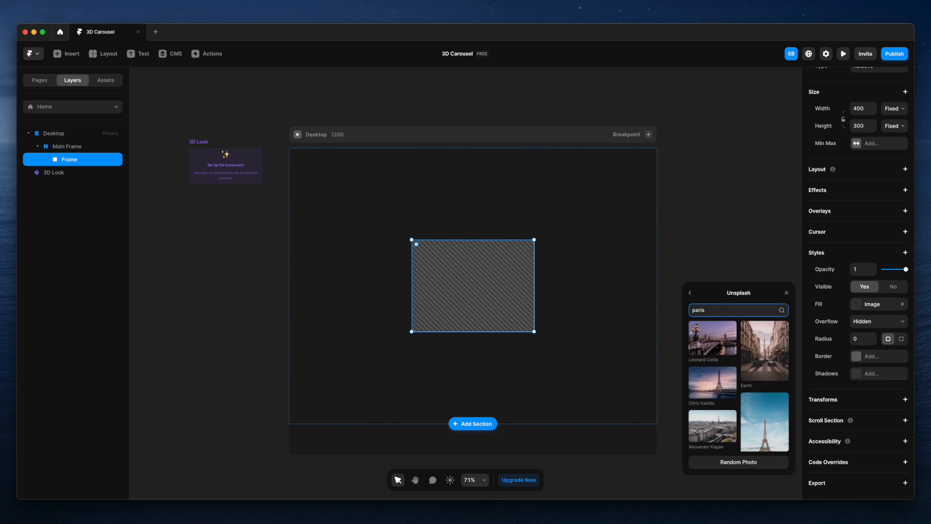
scroll(730, 384, down, 3)
scroll(732, 404, down, 5)
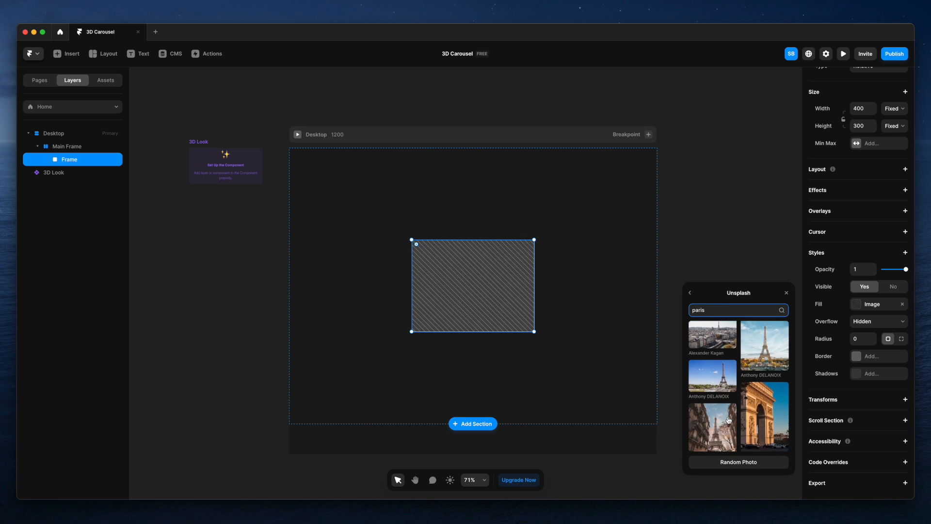
scroll(737, 406, down, 8)
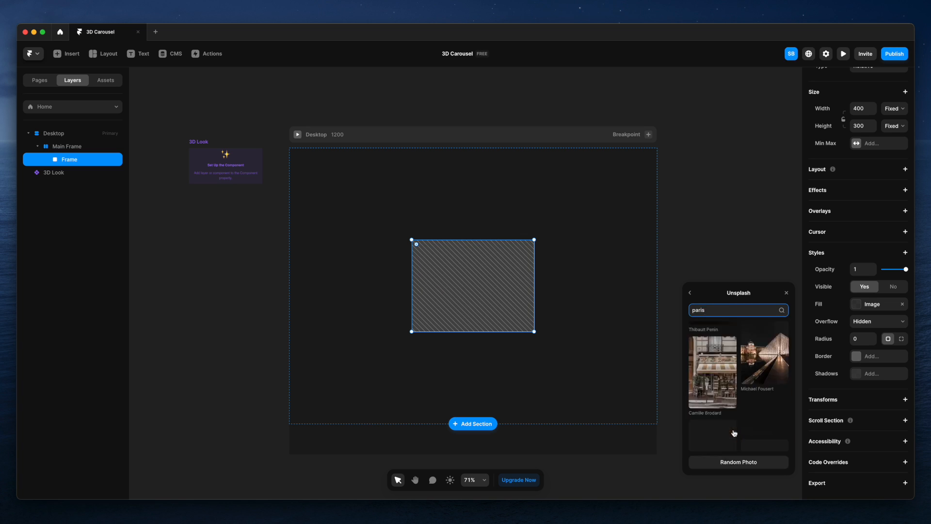
scroll(748, 401, down, 5)
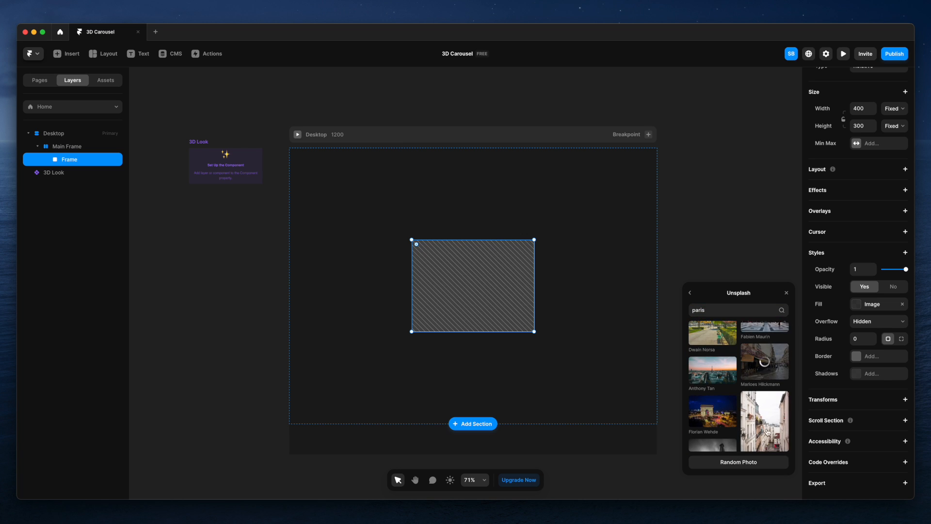
click(764, 359)
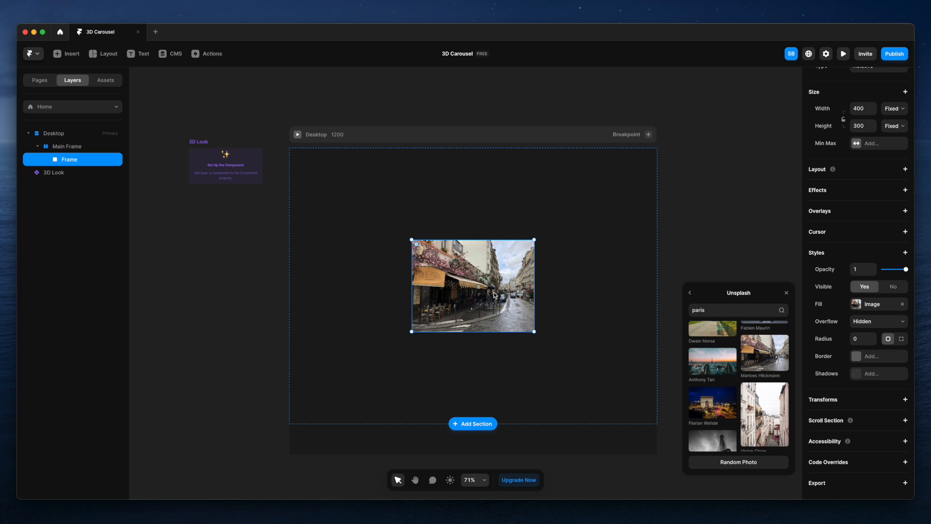
drag(412, 295, 387, 294)
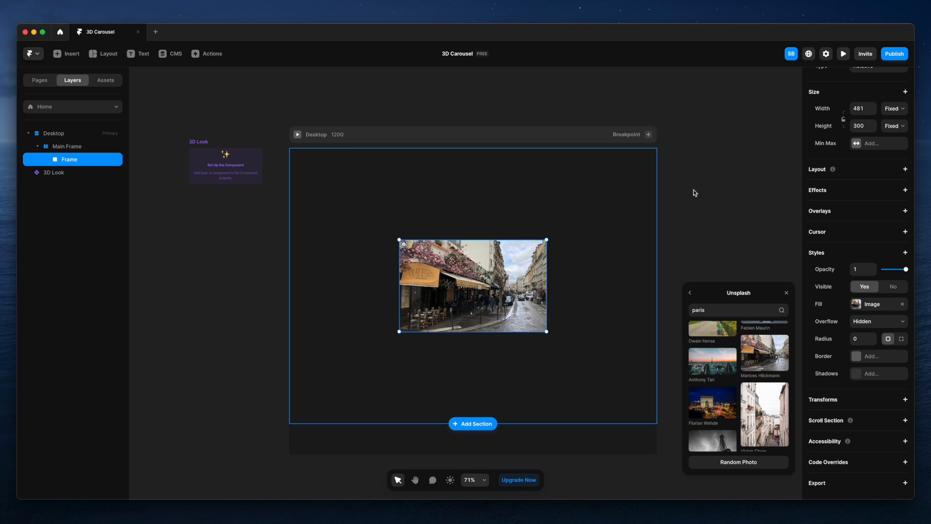
Set the image's corner radius to 20.
click(857, 339)
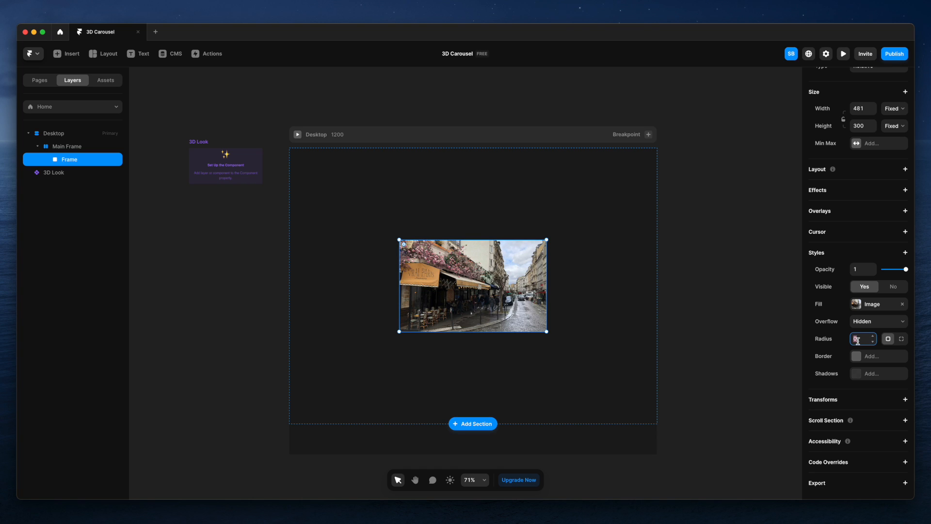
text(20)
key(Return)
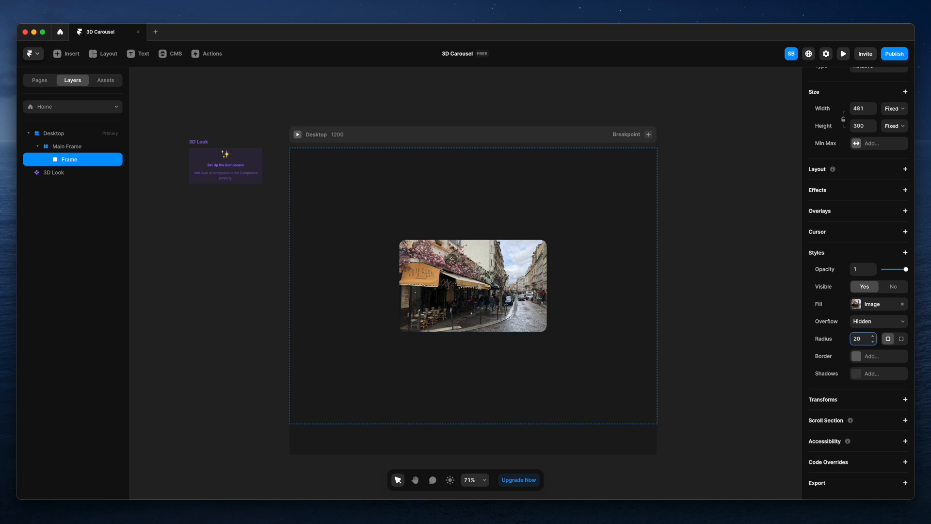
Set the image's corner radius to 16.
key(BackSpace)
key(BackSpace)
text(16)
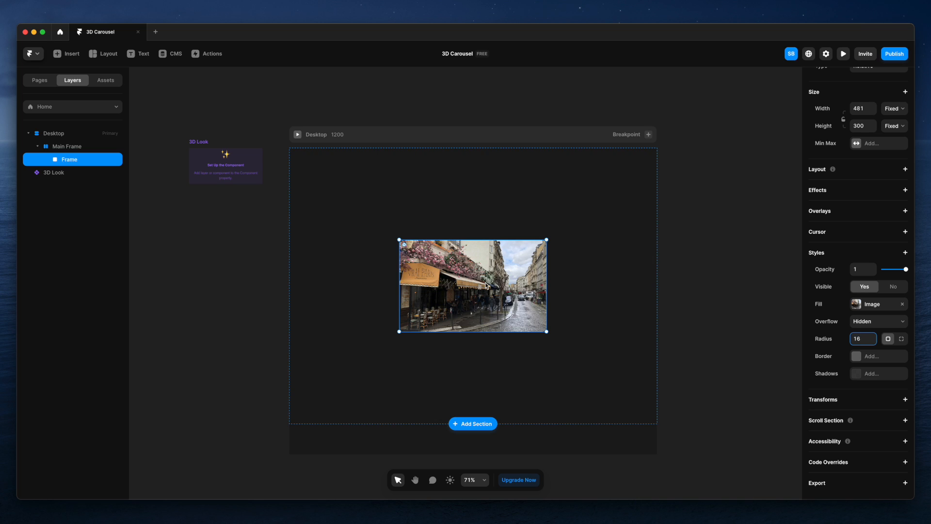
Rename the photo's layer inside Main Frame to "Image".
double_click(77, 160)
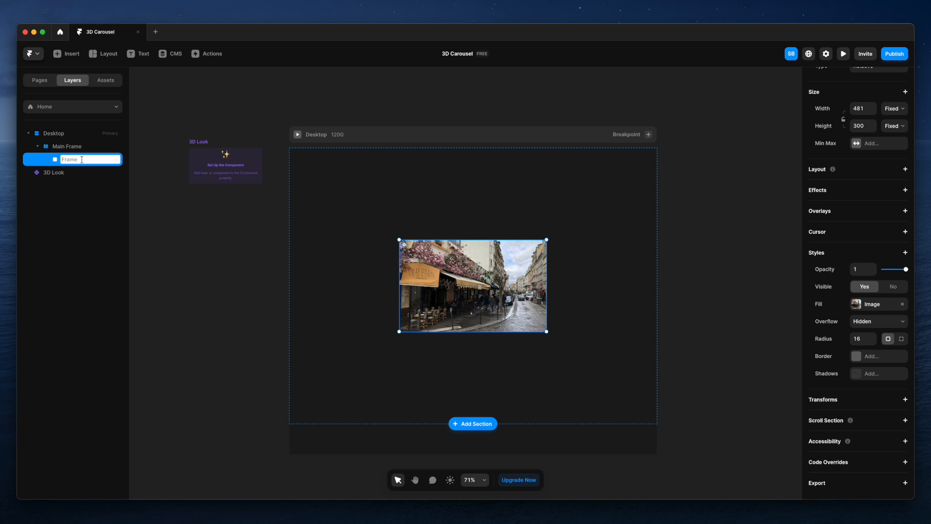
text(Image)
click(73, 191)
Wrap the Image layer in a new stack within Main Frame.
click(83, 159)
right_click(83, 159)
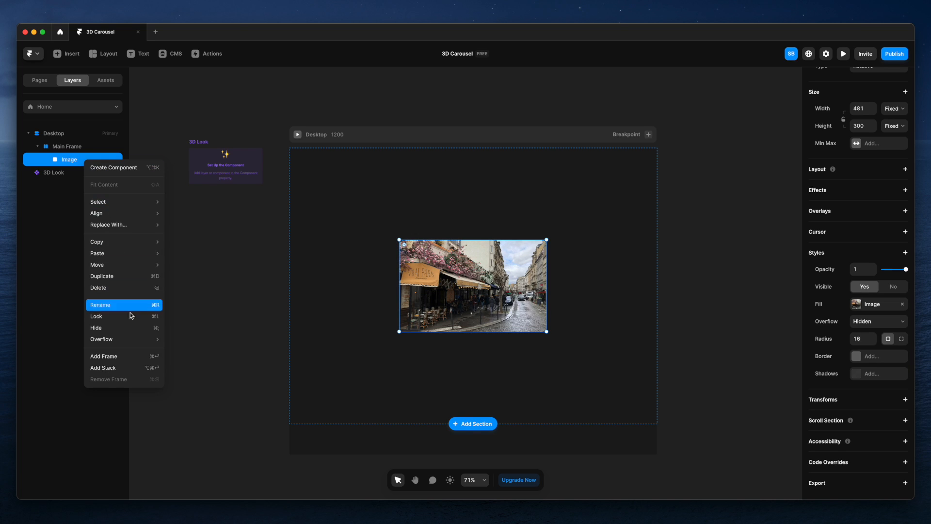
click(133, 368)
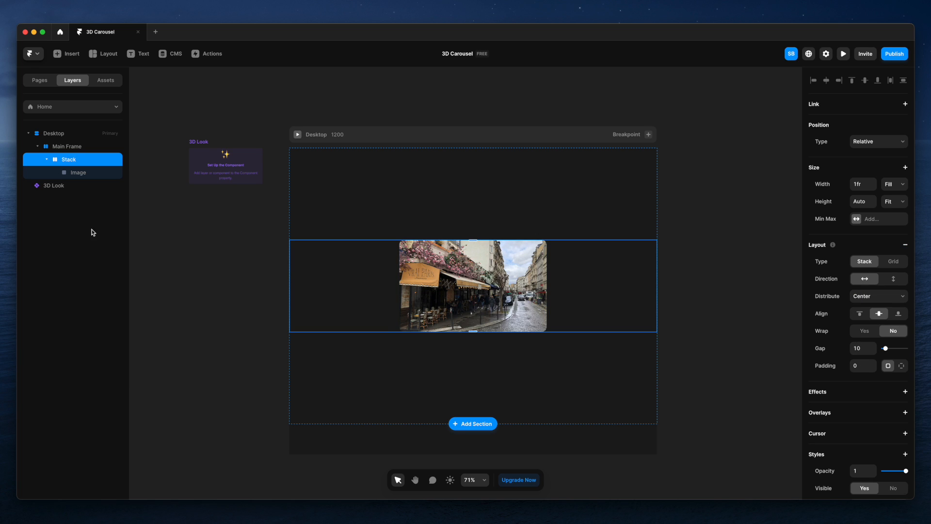
Rename the stack that wraps the Image layer to "Image 1".
double_click(67, 159)
text(Ima)
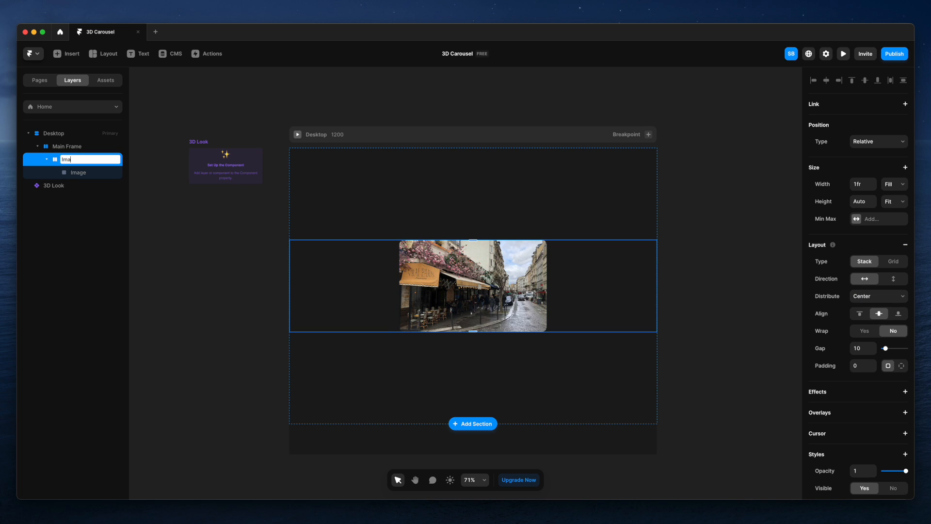
text(ge 1)
click(216, 234)
Set the width of the Image 1 stack to Fit Content.
click(67, 161)
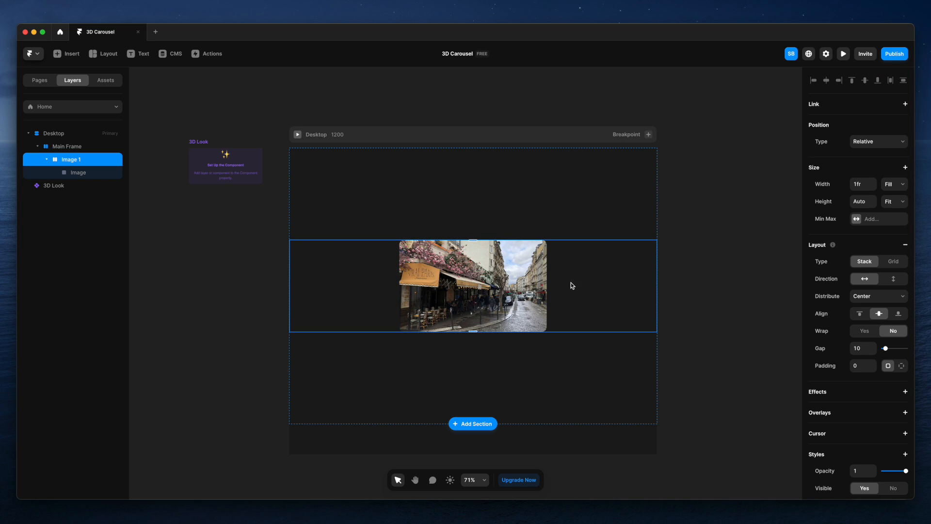
click(888, 185)
click(901, 197)
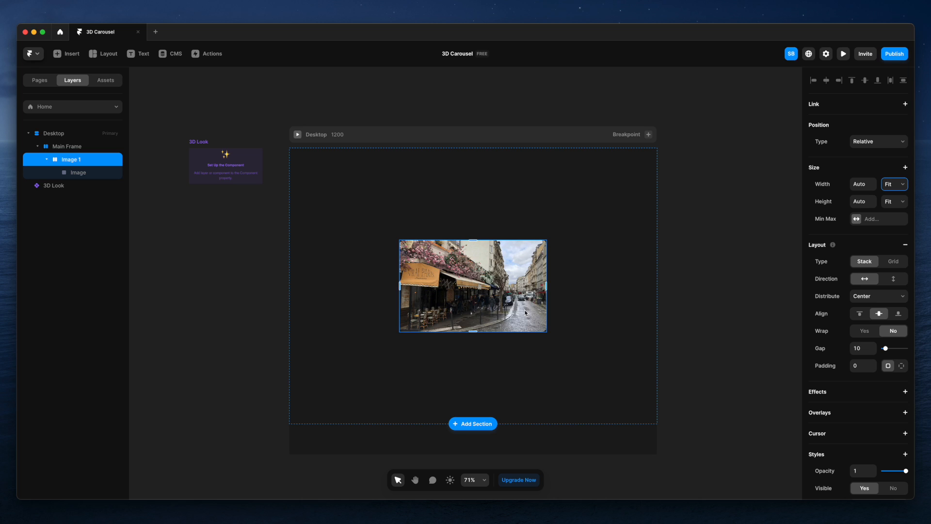
Collapse the Image 1 stack in the layer tree and give it individual padding with 24 on its left side.
click(46, 160)
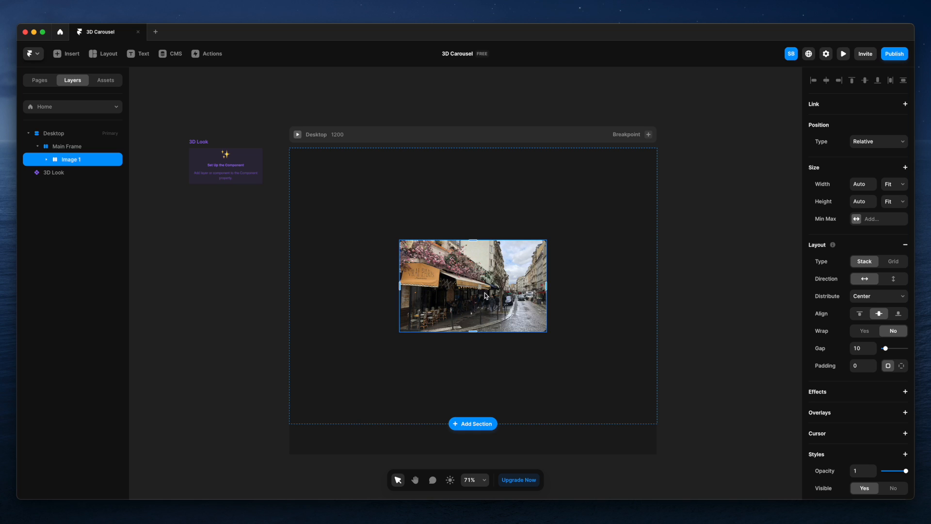
click(903, 367)
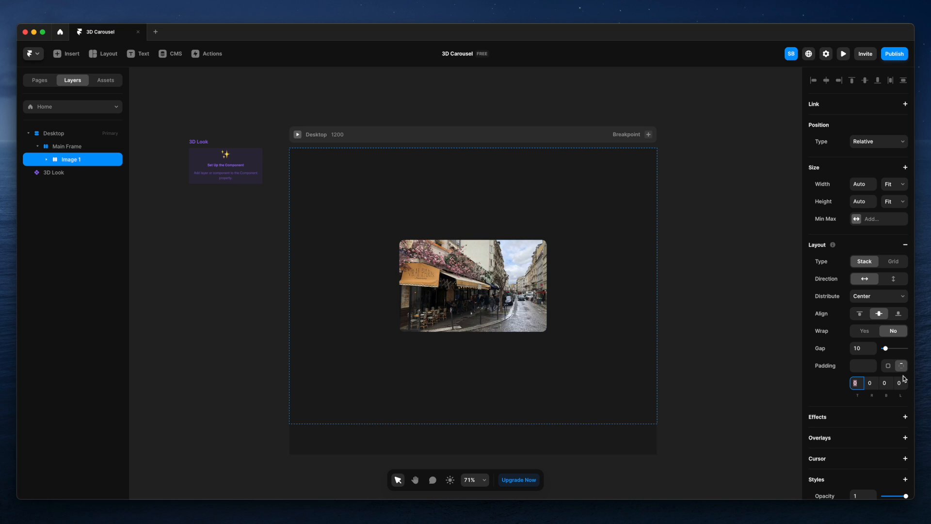
click(903, 386)
text(24)
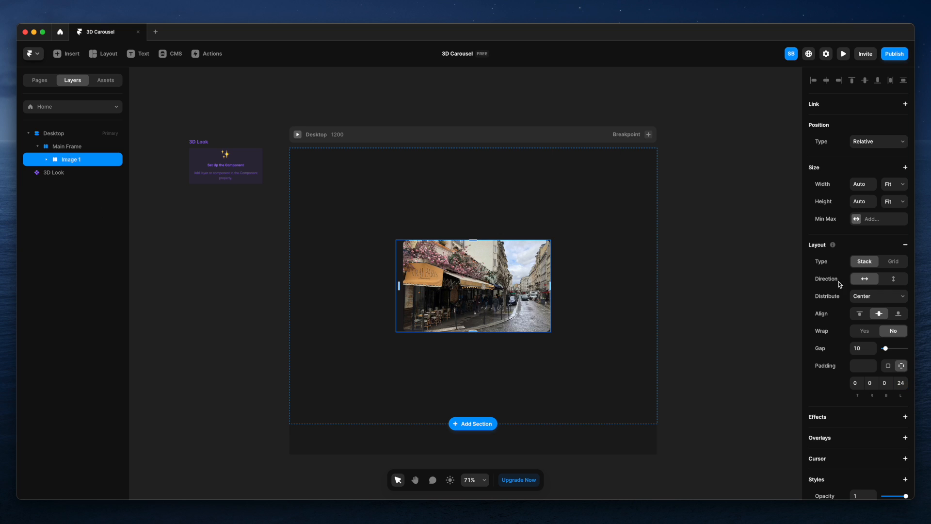
Add a Rotate transform to the Image 1 stack and make it 3D.
scroll(870, 380, down, 5)
scroll(871, 380, down, 2)
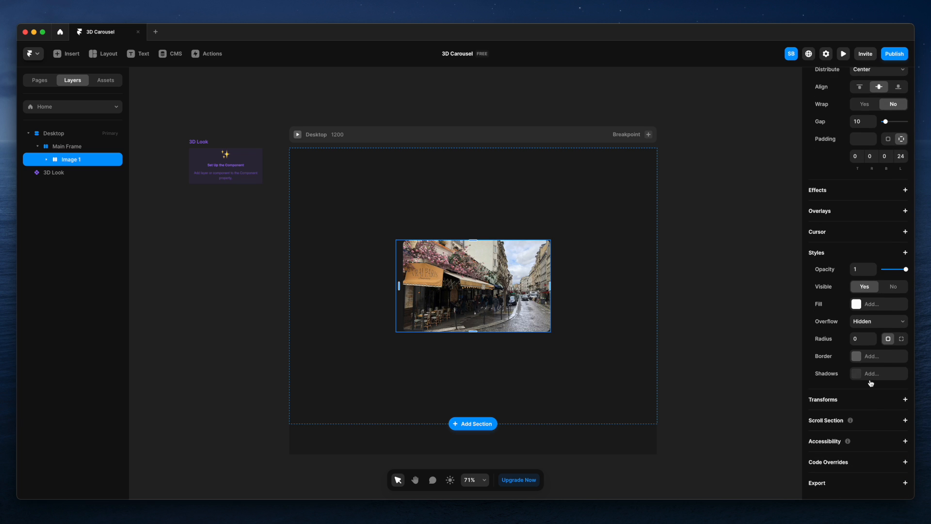
click(901, 399)
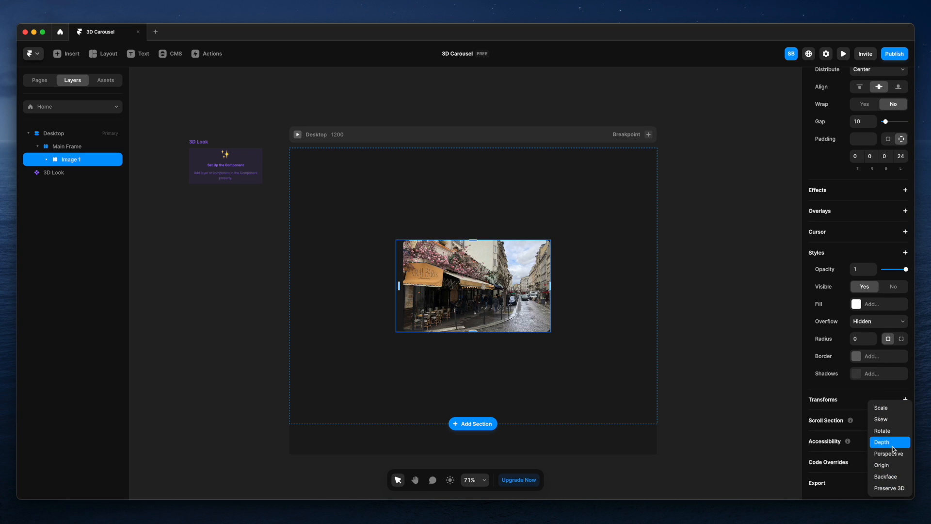
click(891, 431)
click(902, 418)
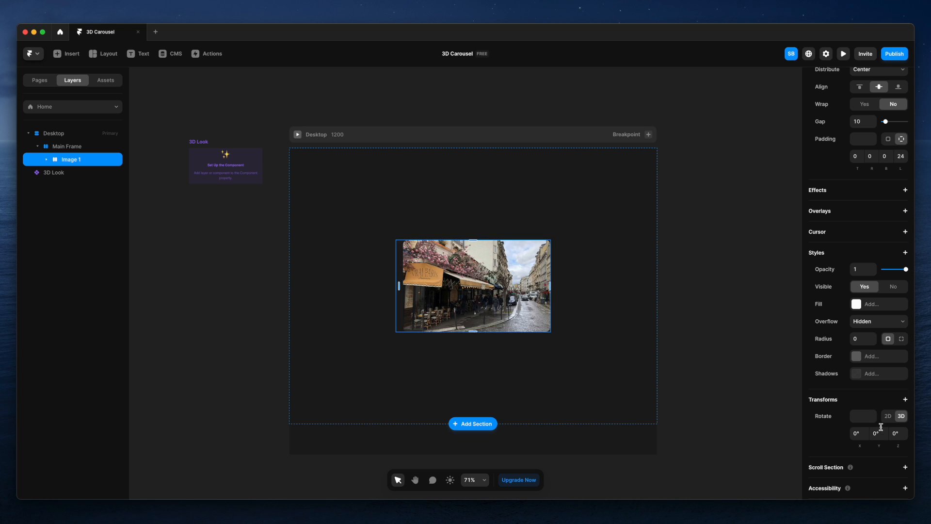
Try out the 3D rotation on Image 1 and reset its X and Y angles to 0°.
drag(880, 428, 900, 429)
click(858, 433)
text(0)
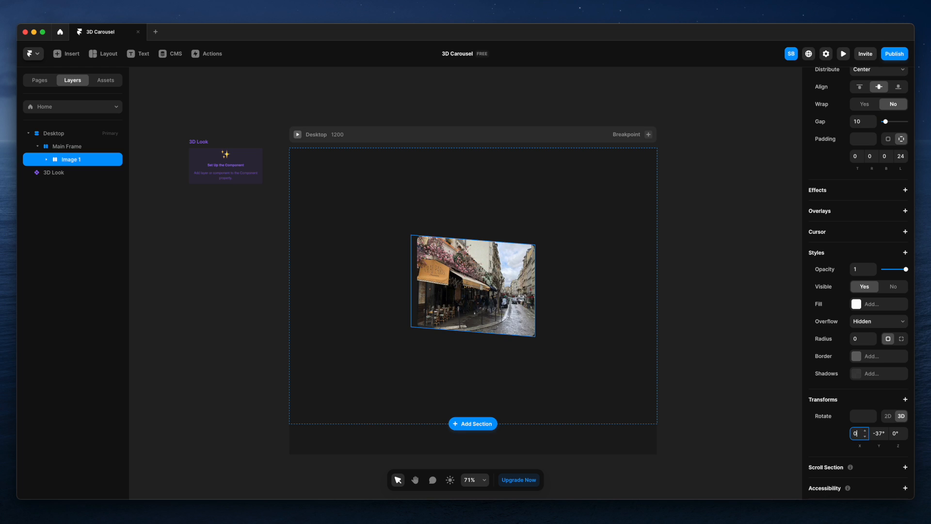
key(Return)
click(878, 433)
text(0)
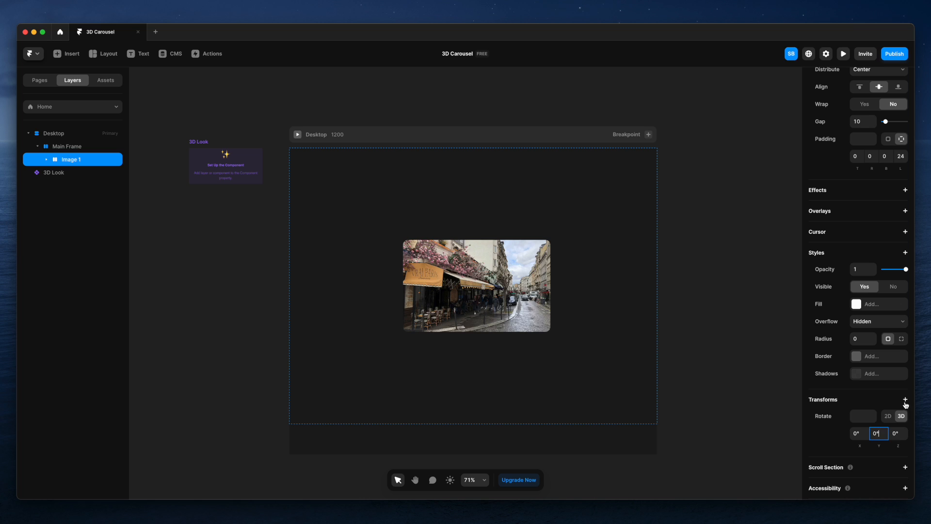
Add an Origin transform to Image 1 and set its X origin to 0%.
click(905, 400)
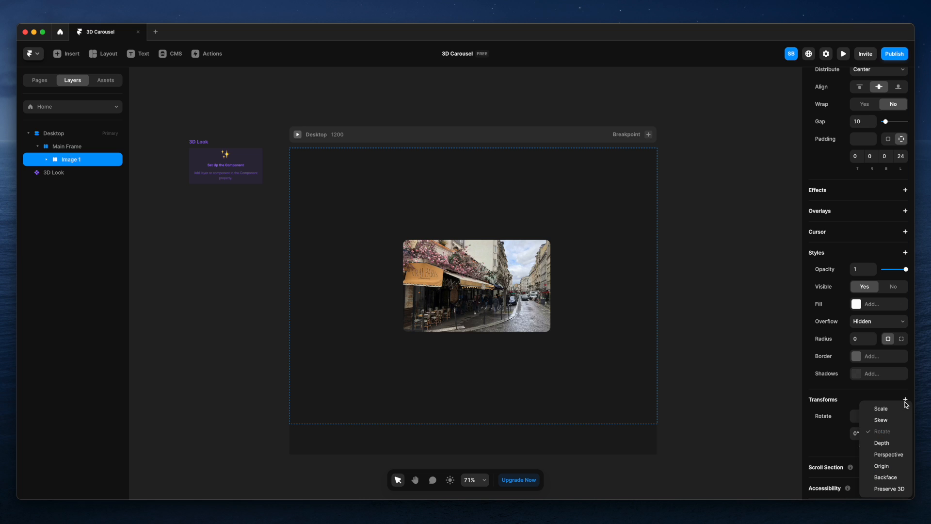
click(889, 465)
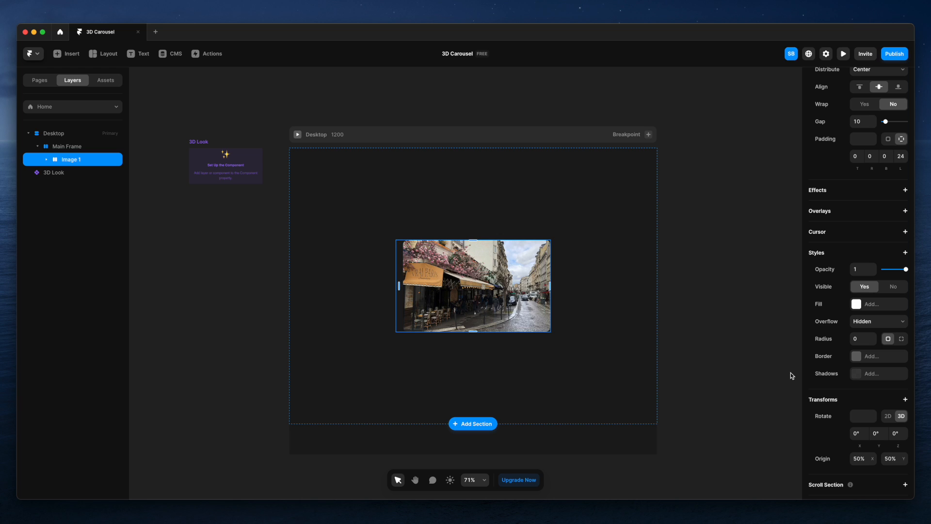
click(864, 459)
text(0%)
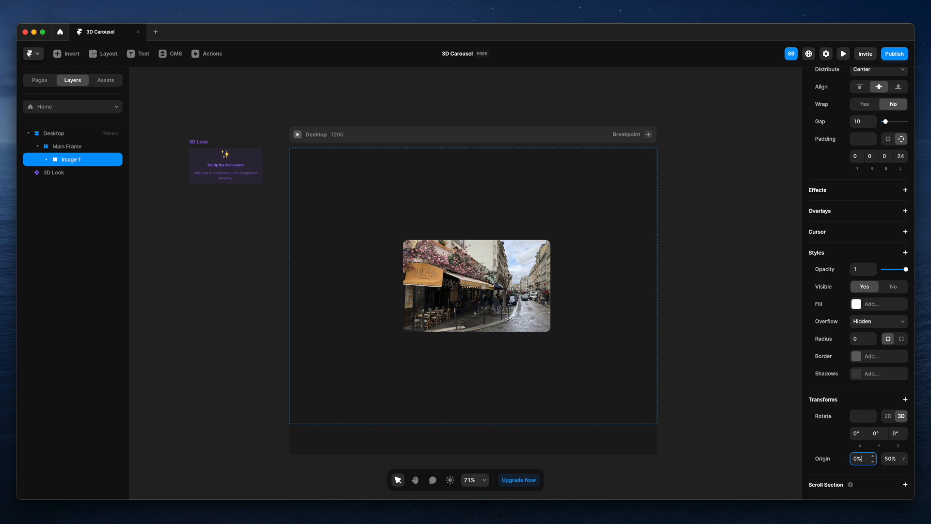
click(891, 459)
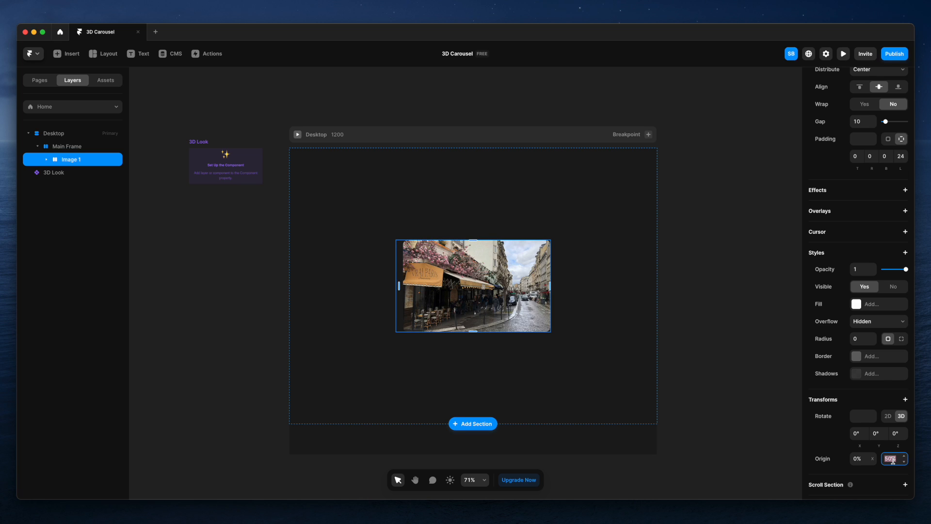
click(819, 444)
Test Image 1's Y rotation about the new origin and reset the angle to 0°.
mouse_move(884, 437)
mouse_down()
mouse_move(880, 396)
mouse_move(896, 490)
mouse_move(882, 394)
mouse_move(892, 479)
mouse_move(883, 427)
mouse_up()
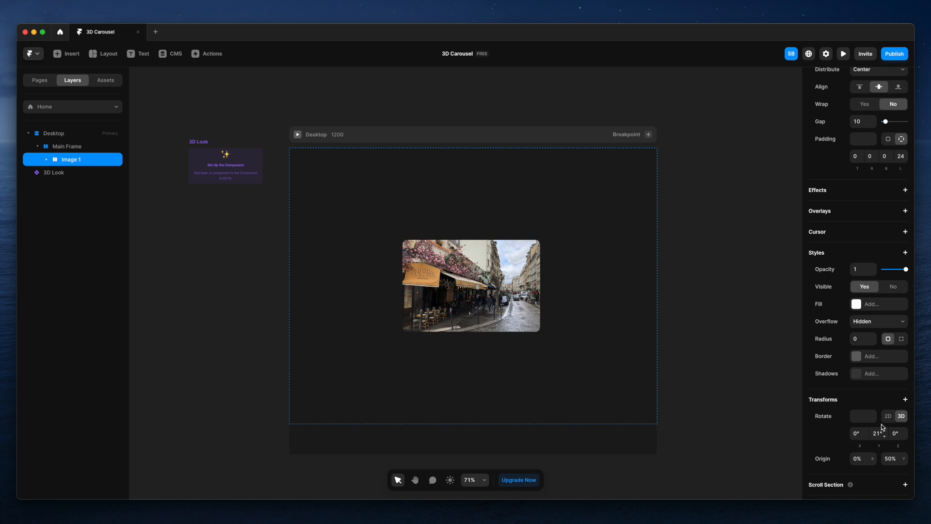
click(877, 433)
text(0)
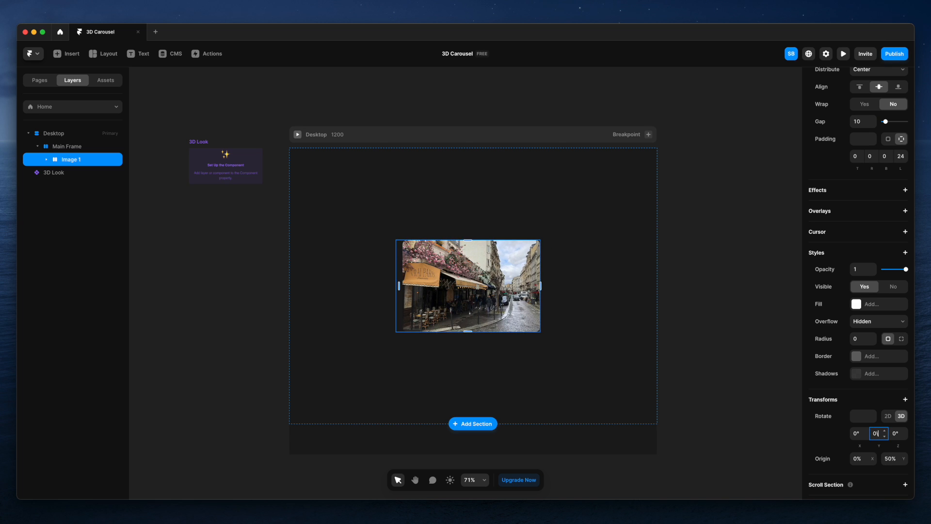
key(Return)
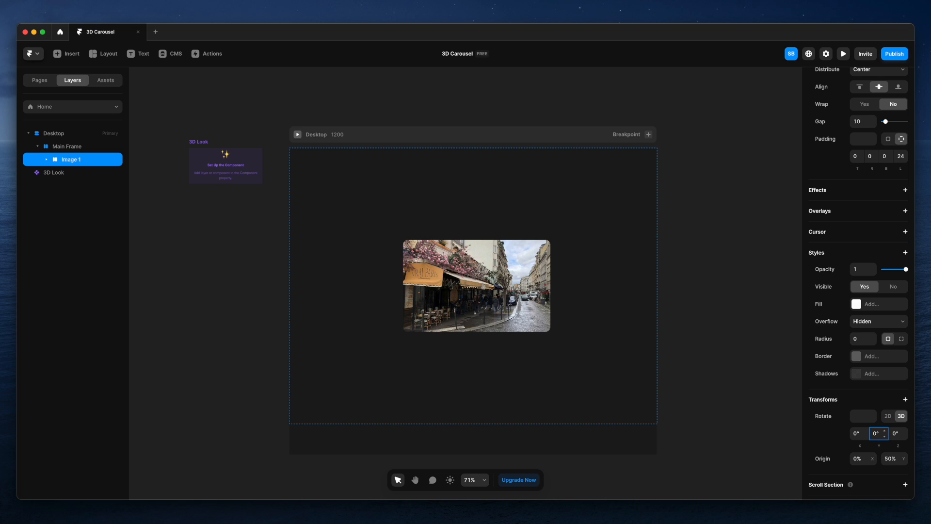
click(829, 416)
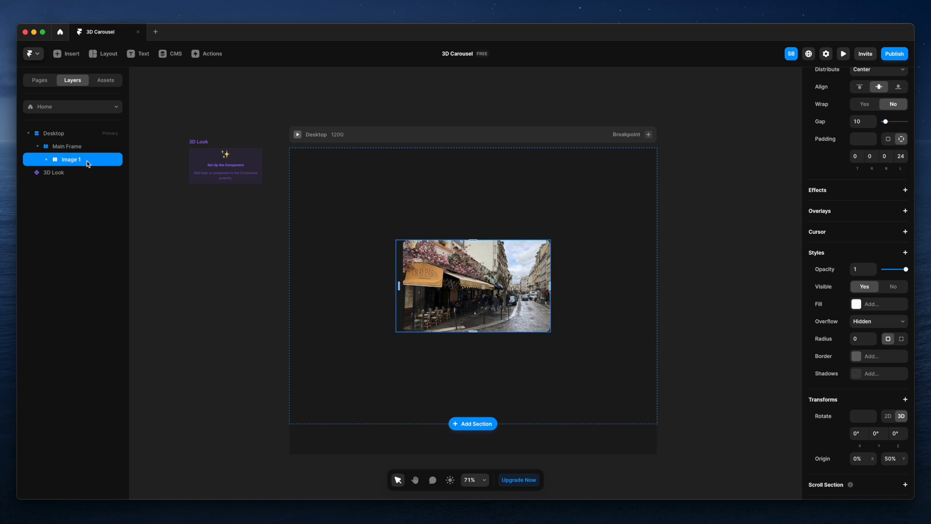
Duplicate the Image 1 stack, rename the copy "Image 2" and collapse it in the layer tree.
key(super+d)
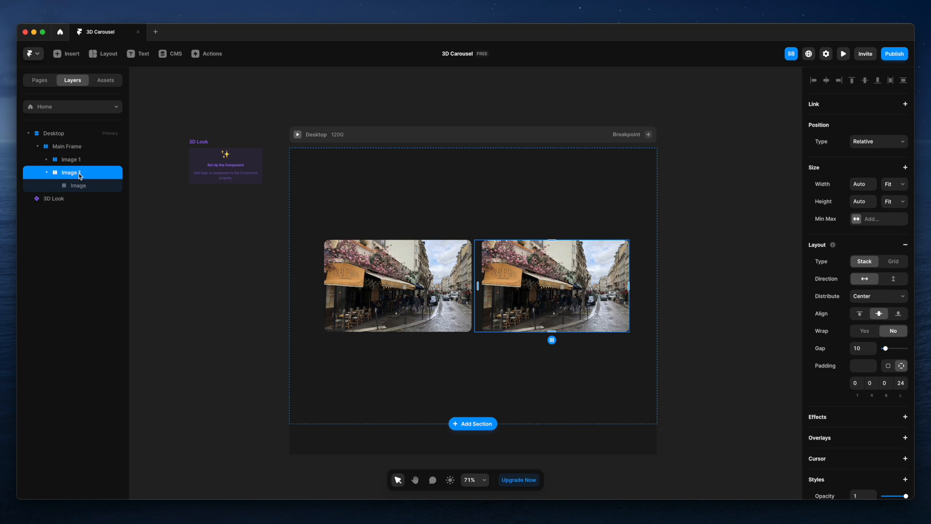
double_click(81, 173)
click(46, 173)
Wrap Image 1 and Image 2 together in a new stack and set its width to Fit Content.
shift+click(93, 163)
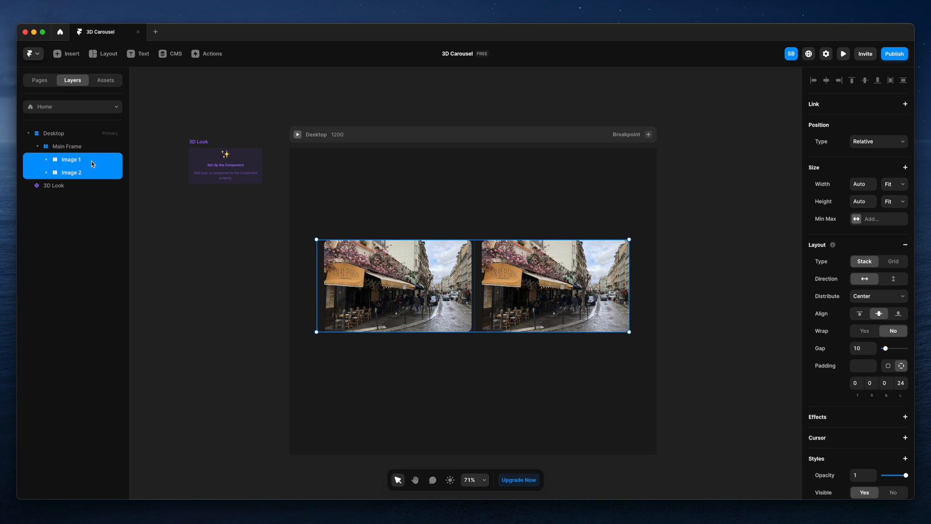
right_click(91, 163)
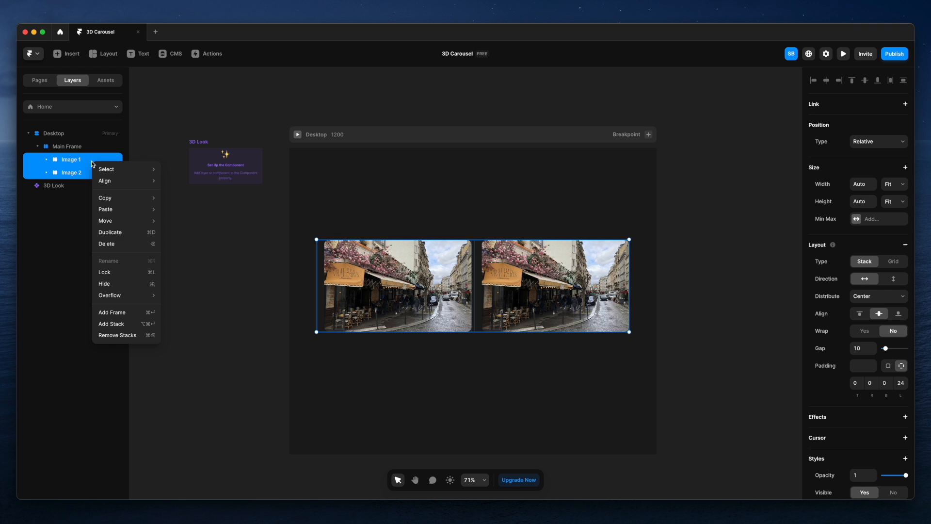
click(123, 324)
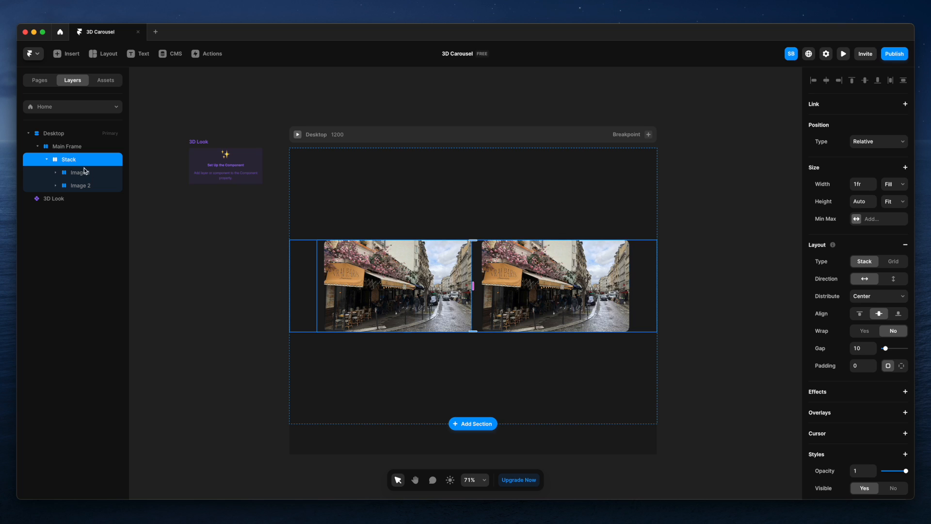
click(891, 188)
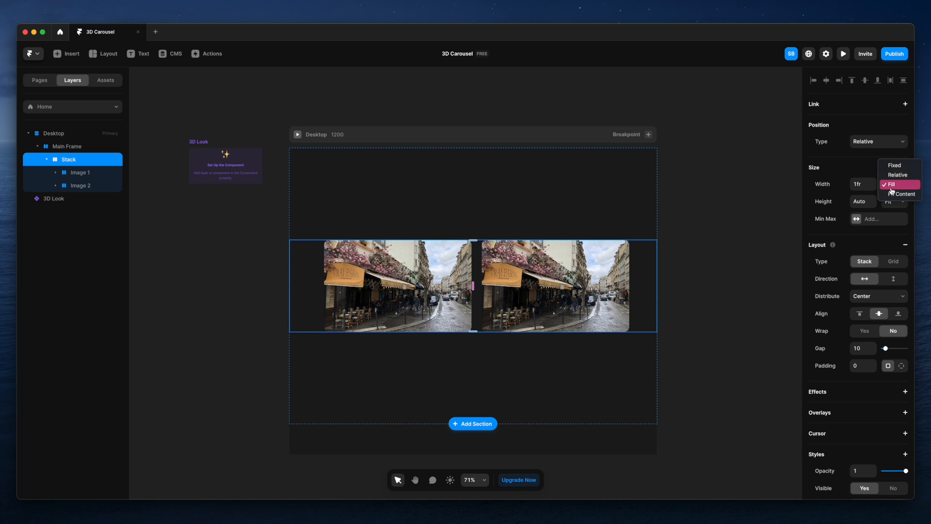
click(903, 194)
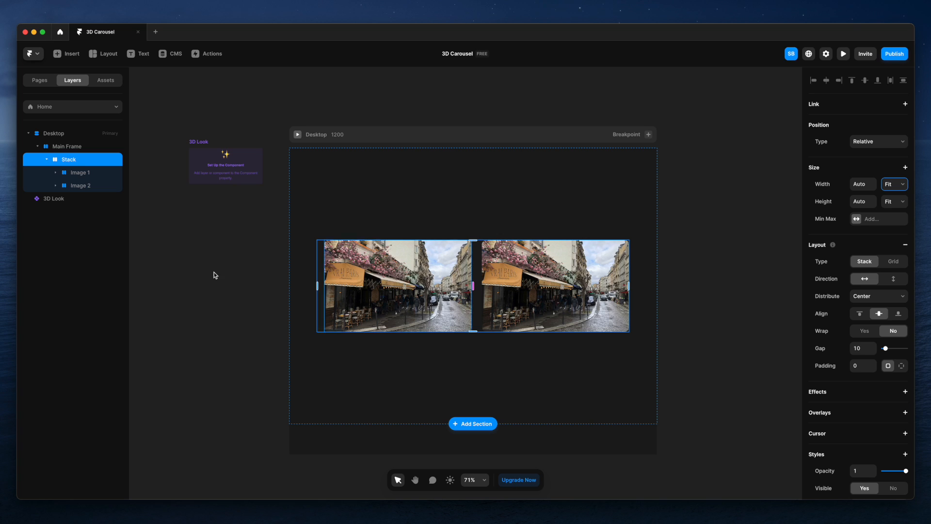
Rename the stack holding both image stacks to "Container".
double_click(75, 161)
text(Container)
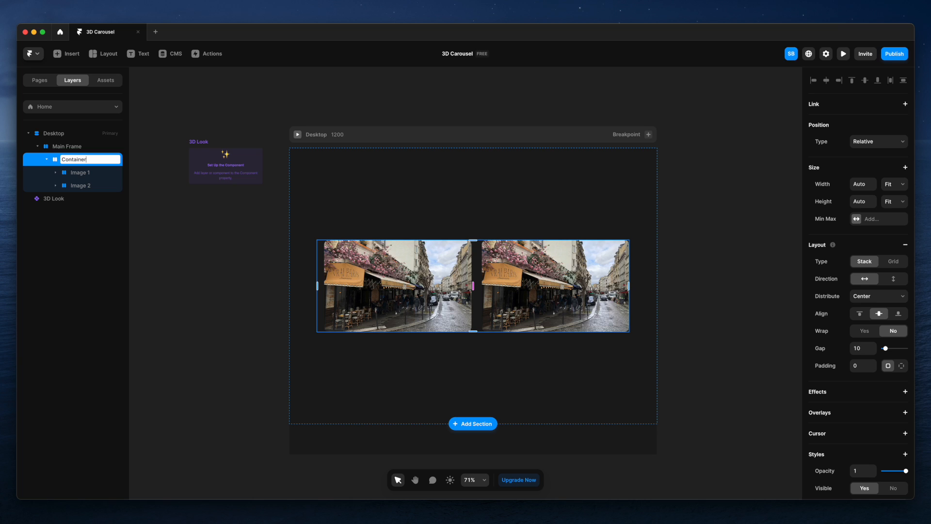
click(144, 205)
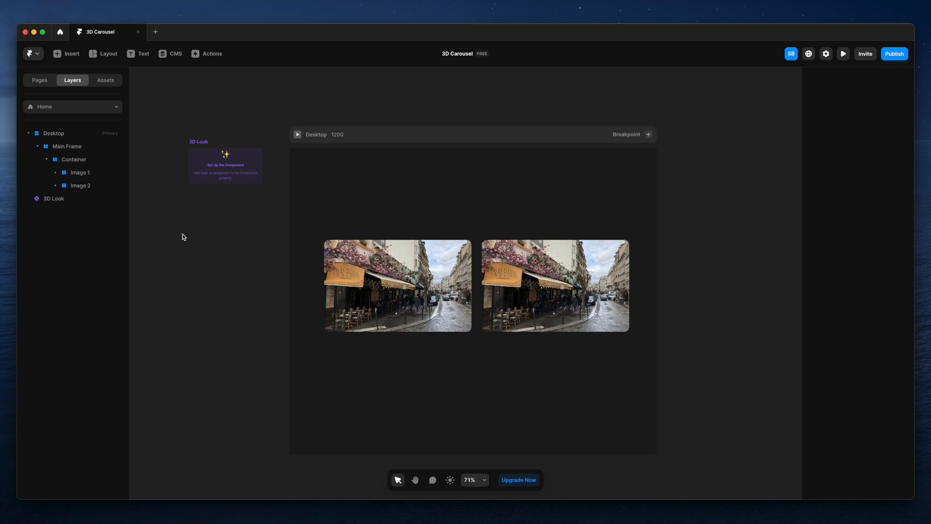
Set the position type of Image 2 inside the Container to Absolute.
click(87, 187)
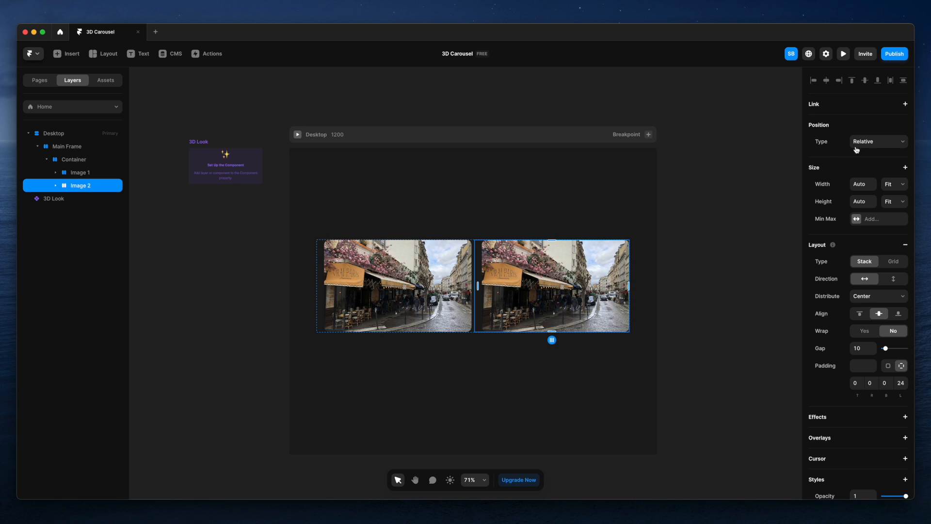
click(877, 142)
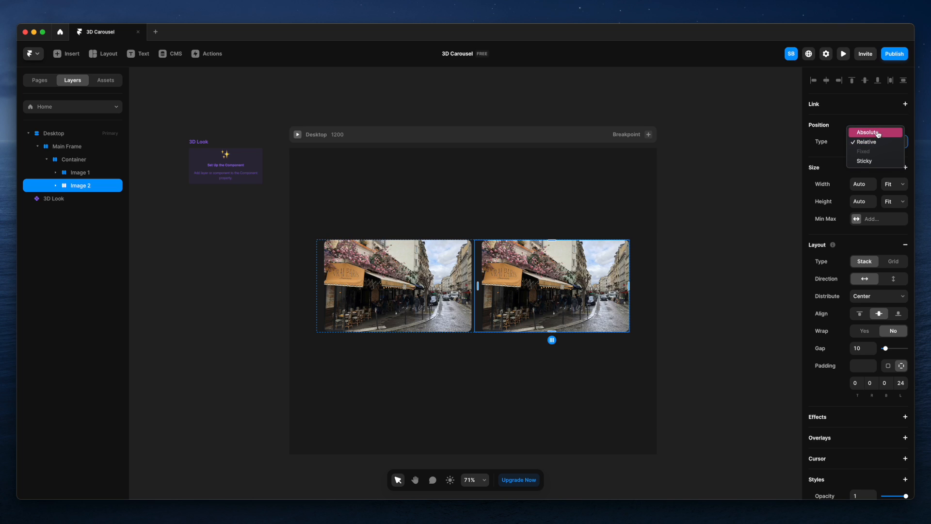
click(873, 132)
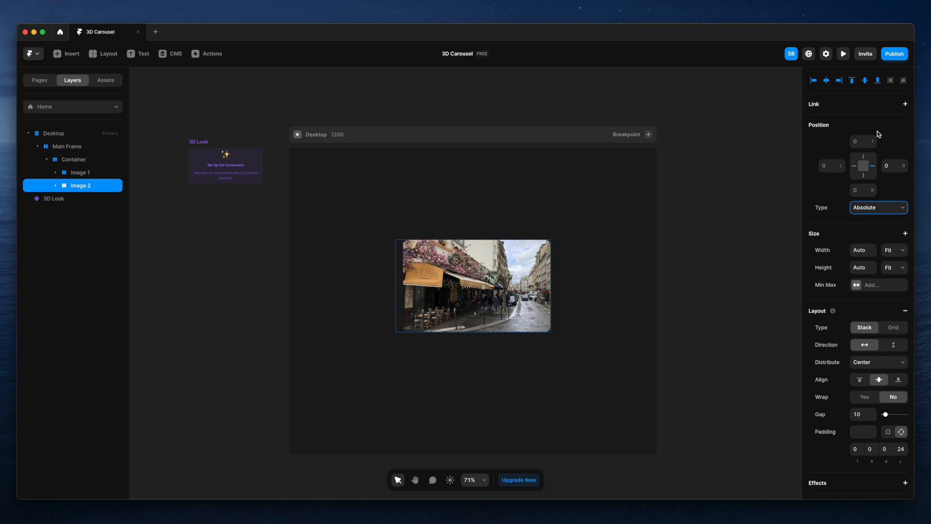
scroll(882, 311, down, 2)
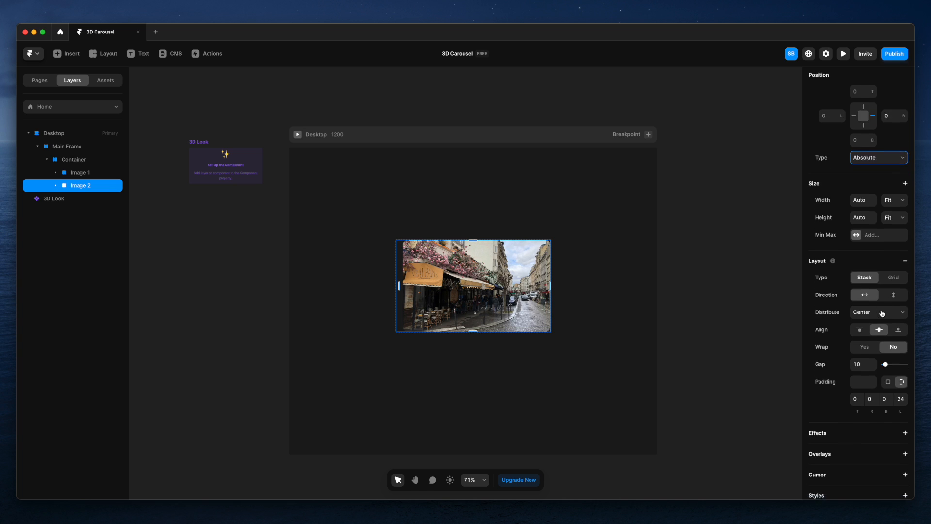
scroll(882, 313, down, 3)
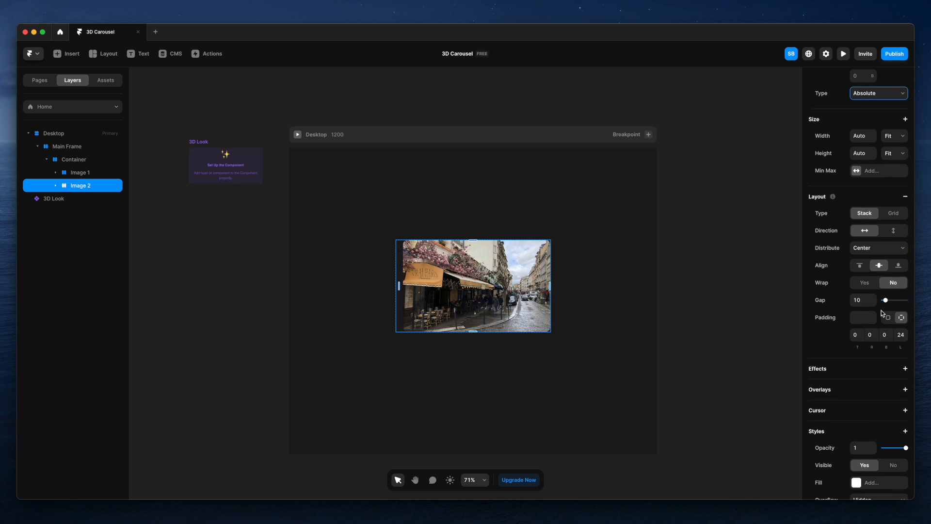
click(755, 316)
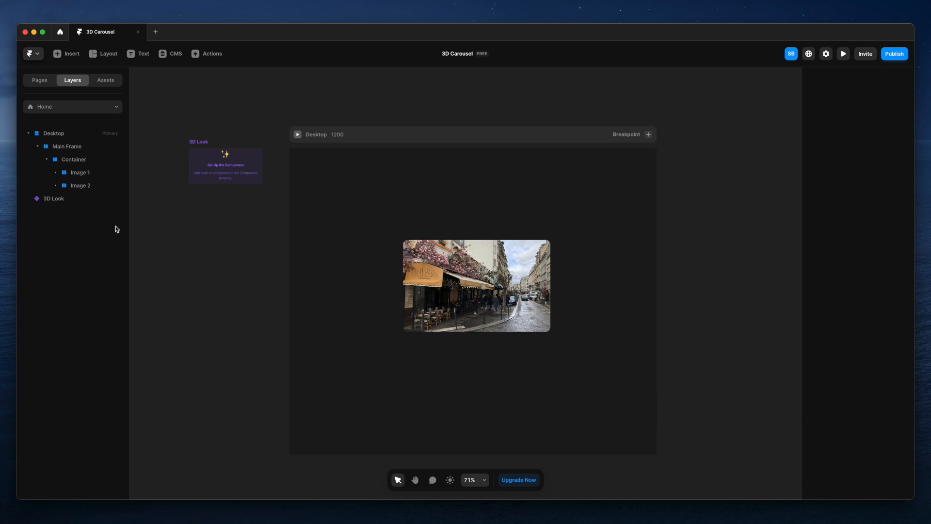
Examine the style and transform settings of Image 2 and Image 1.
click(87, 189)
scroll(871, 436, down, 4)
scroll(871, 436, down, 6)
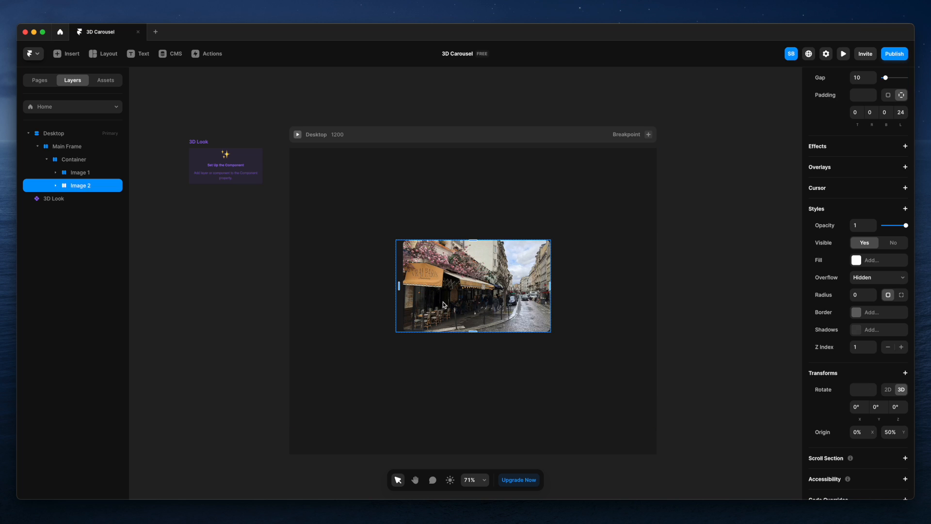
click(89, 174)
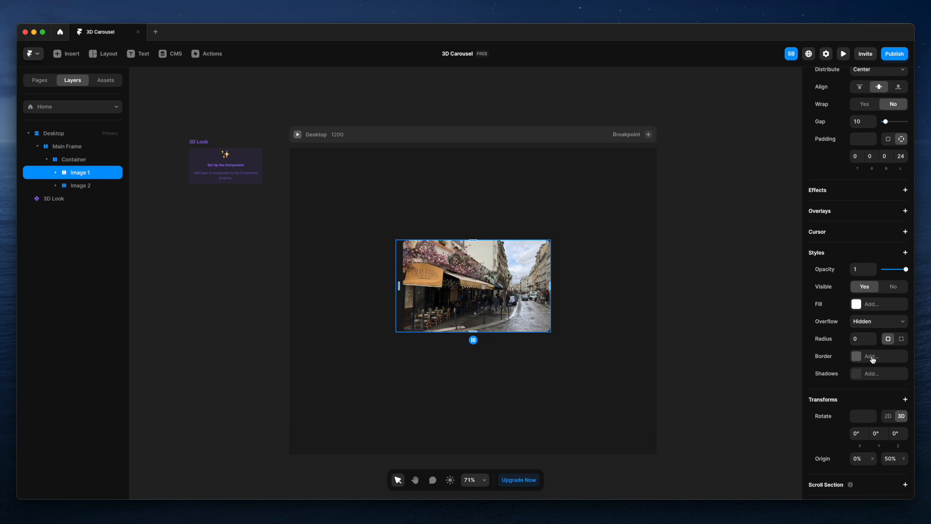
Add a Z Index style to Image 1 and set it to 1.
scroll(872, 359, down, 3)
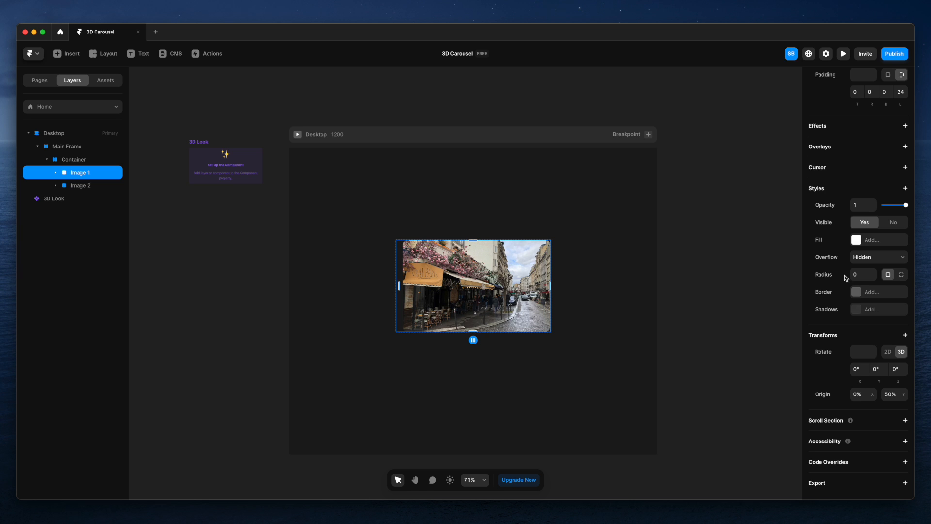
click(905, 189)
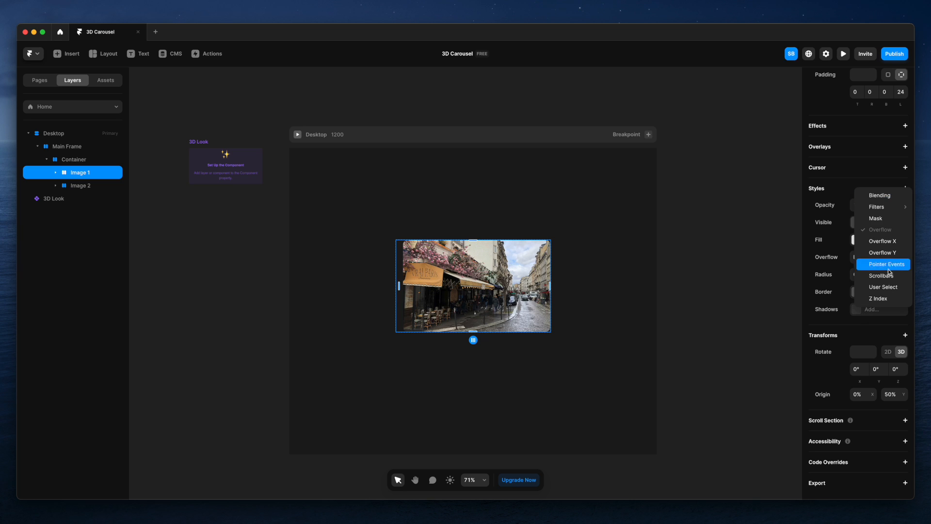
click(885, 299)
click(862, 327)
text(1)
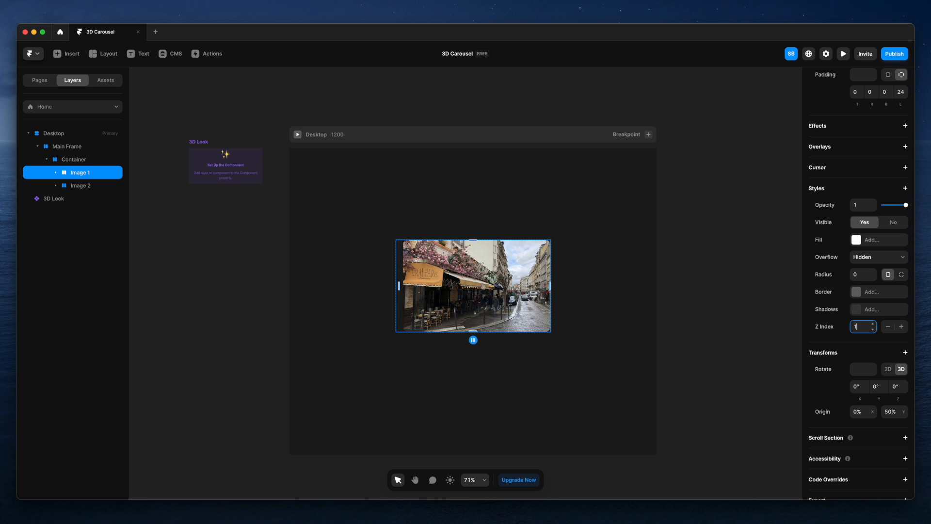
key(Return)
Add the Preserve 3D transform to the Container and set its overflow to Visible.
key(Escape)
scroll(880, 327, down, 1)
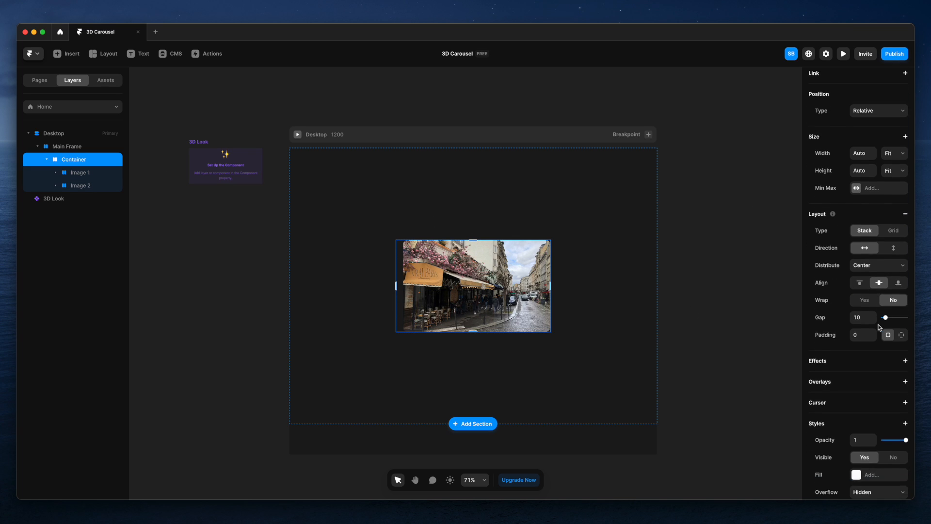
scroll(880, 327, down, 5)
click(905, 408)
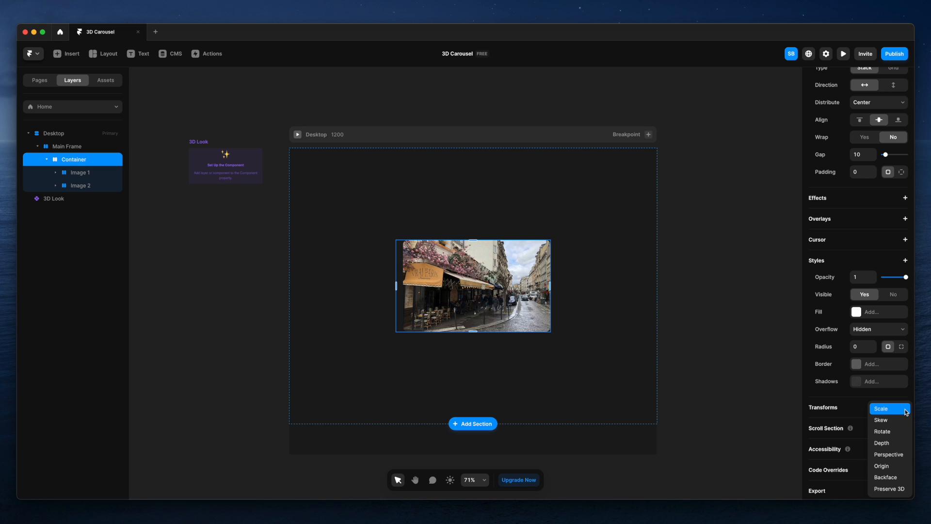
click(890, 490)
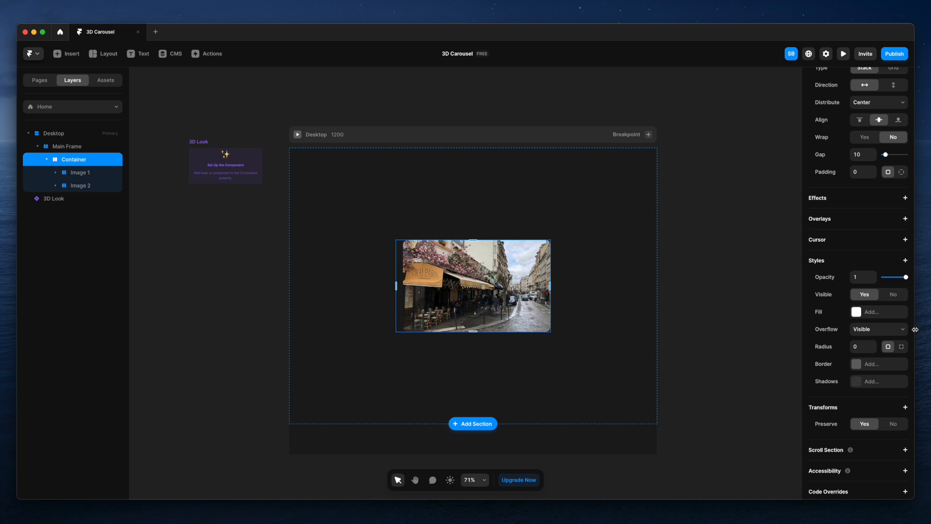
Add a 3D Rotate transform to the Container and set its X rotation to about -34°.
scroll(871, 416, down, 1)
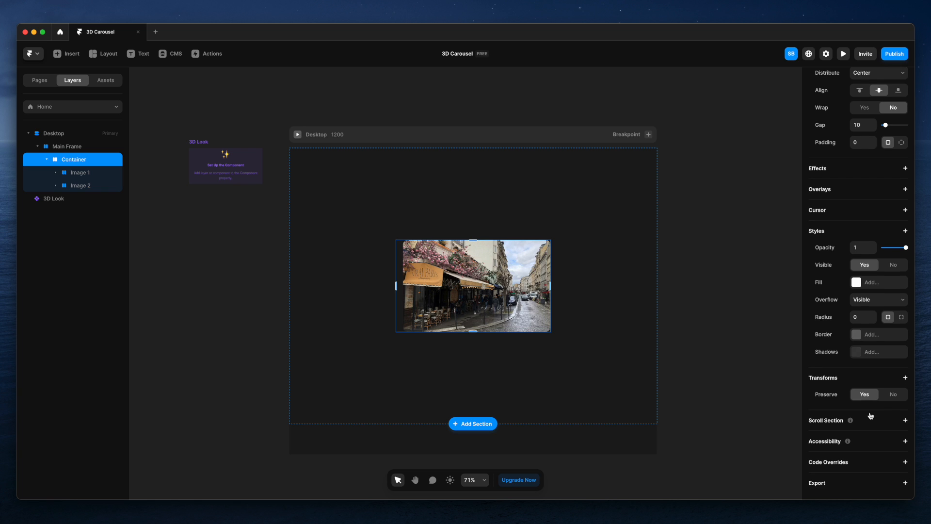
click(906, 379)
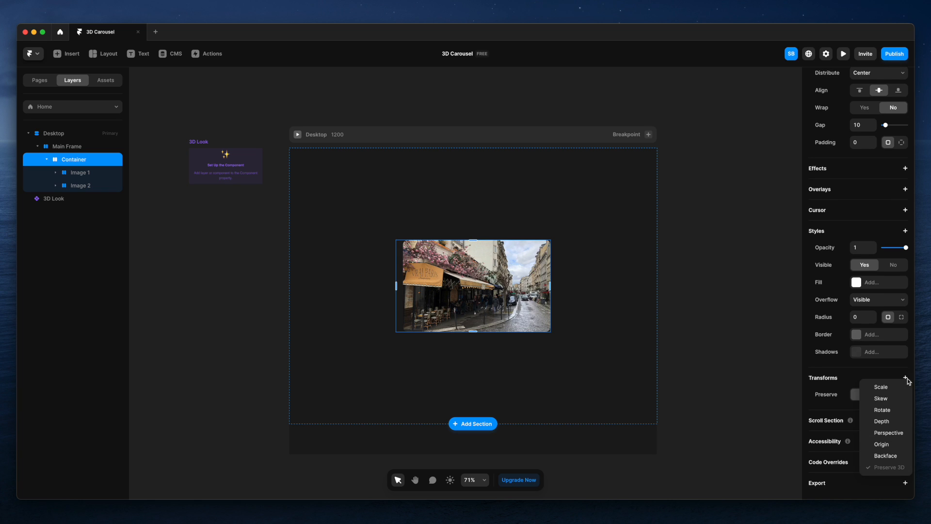
click(891, 411)
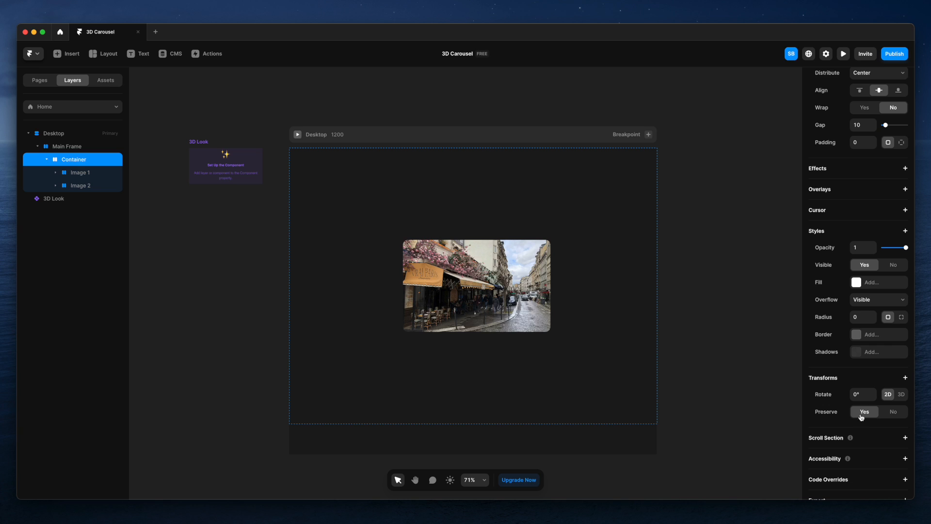
click(902, 394)
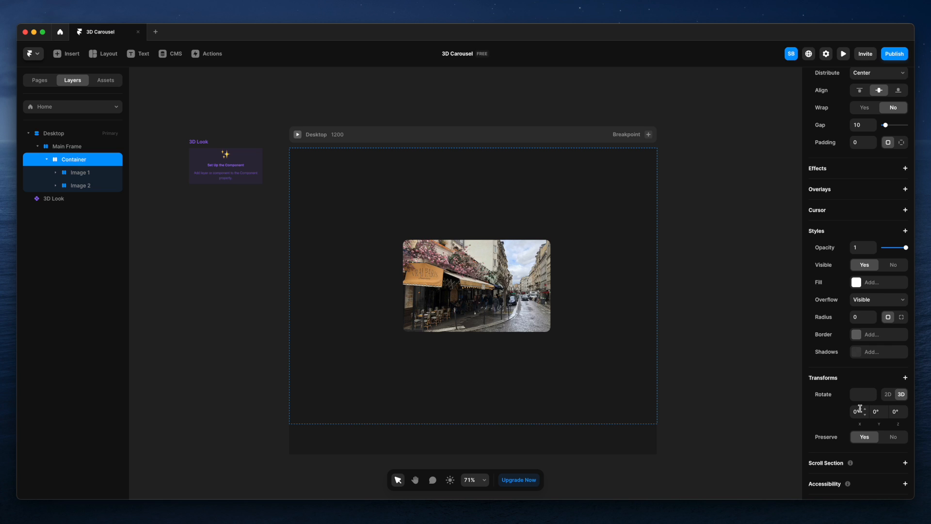
drag(862, 409, 864, 423)
Add a Perspective transform to the Container and set it to about 1092.
click(905, 377)
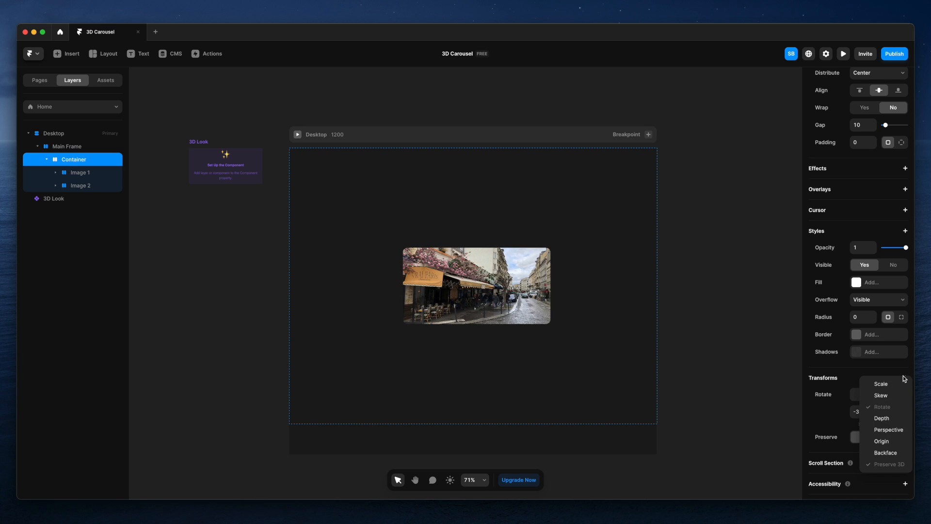
click(866, 429)
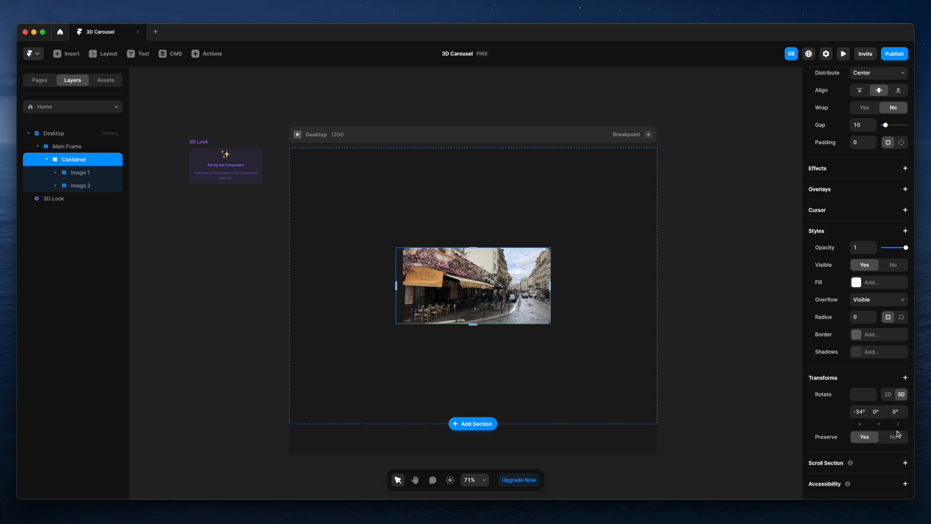
click(865, 454)
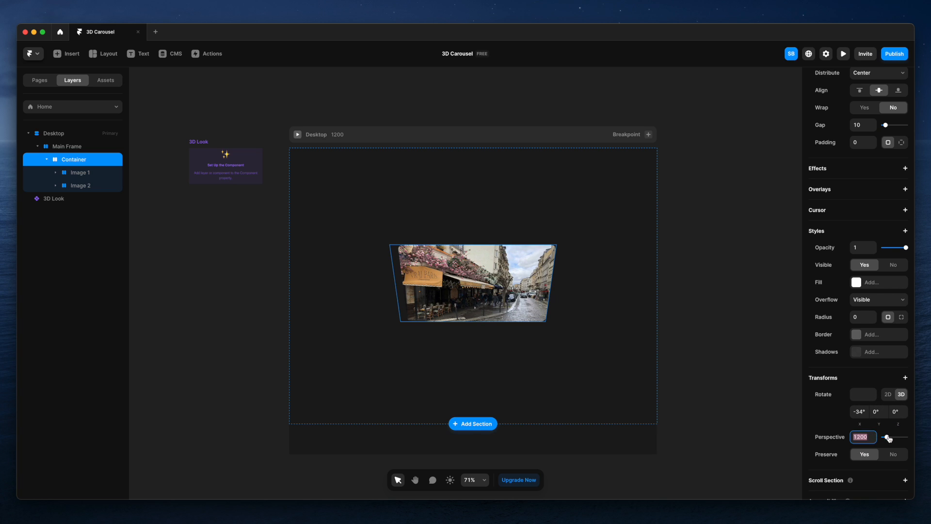
drag(888, 438, 886, 438)
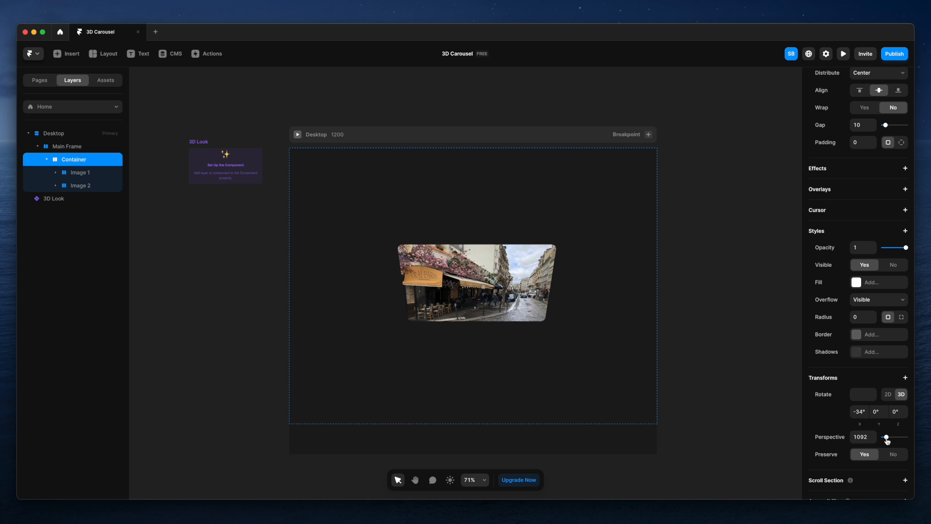
click(755, 436)
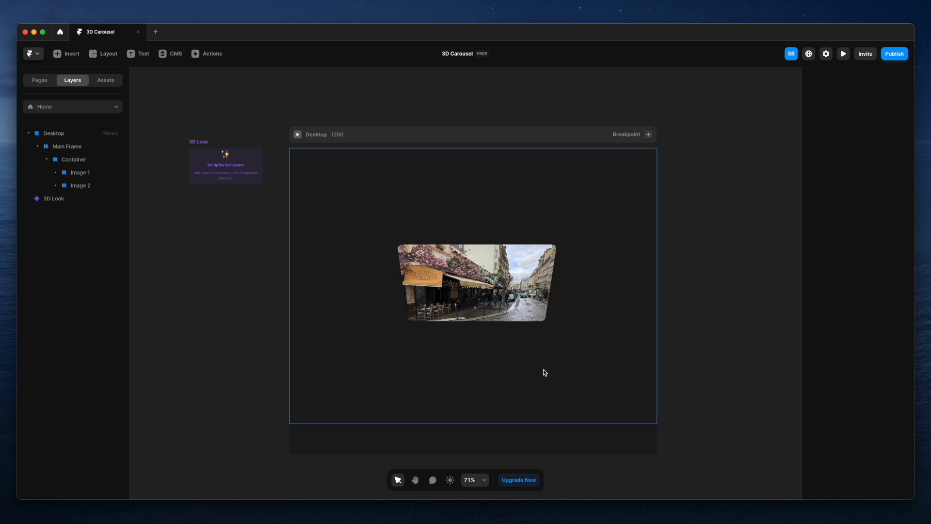
Draw a frame about 221 by 133 in the Main Frame and move it into the Container above Image 1.
key(f)
mouse_move(461, 359)
mouse_down()
mouse_move(497, 393)
mouse_move(528, 401)
mouse_up()
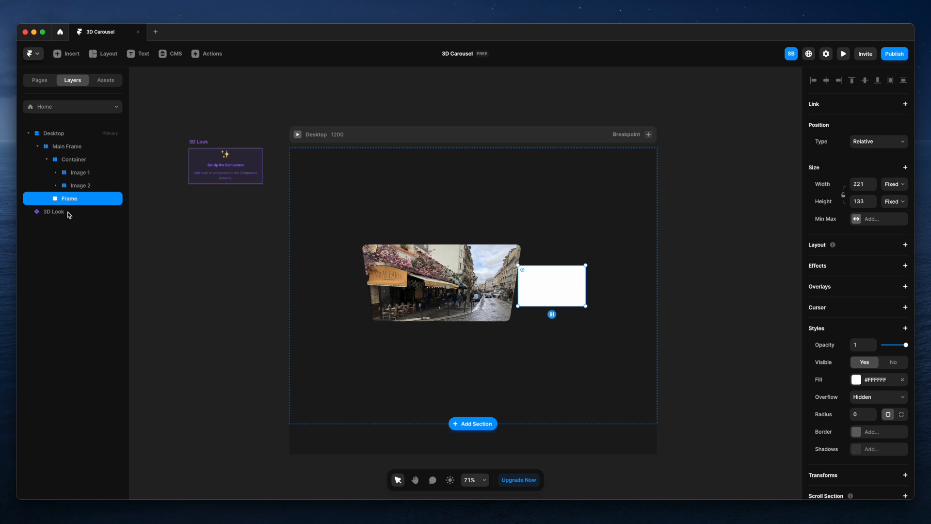
drag(74, 199, 82, 170)
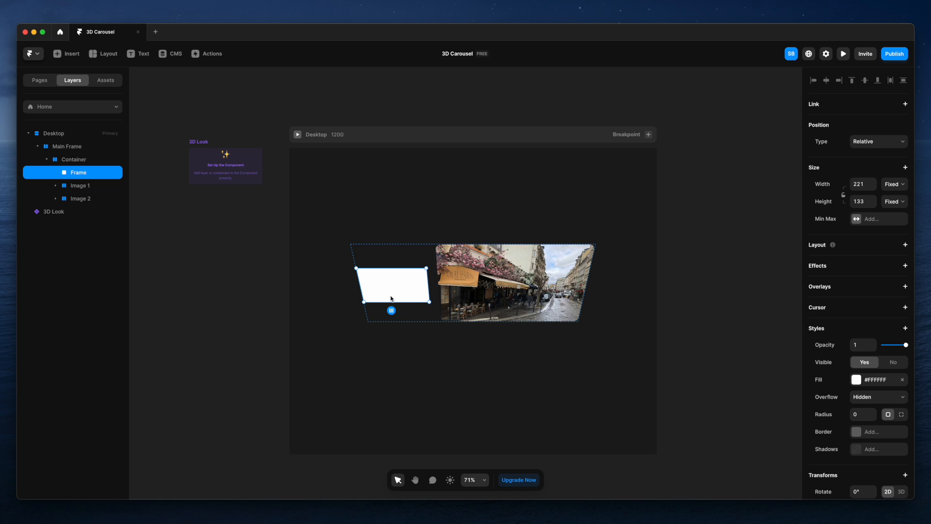
Set the width of the images inside Image 2 and Image 1 to 480.
double_click(471, 286)
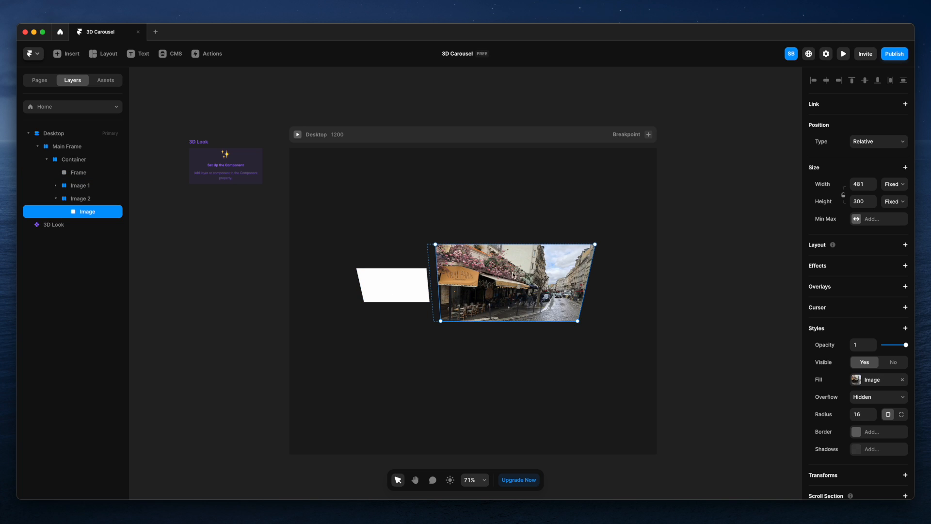
click(862, 184)
click(867, 183)
key(BackSpace)
text(0)
click(56, 186)
click(86, 199)
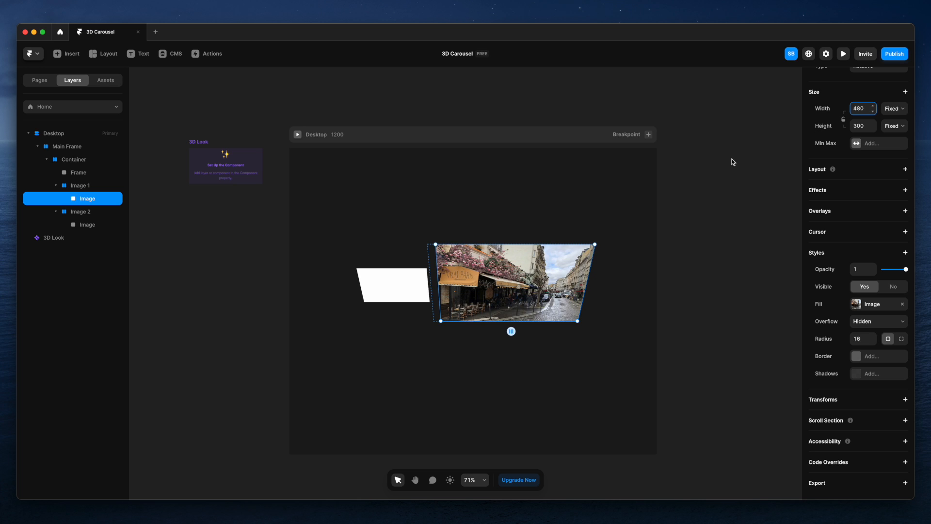
Resize the white frame in the Container to 480 wide and 300 high, matching the images.
click(394, 298)
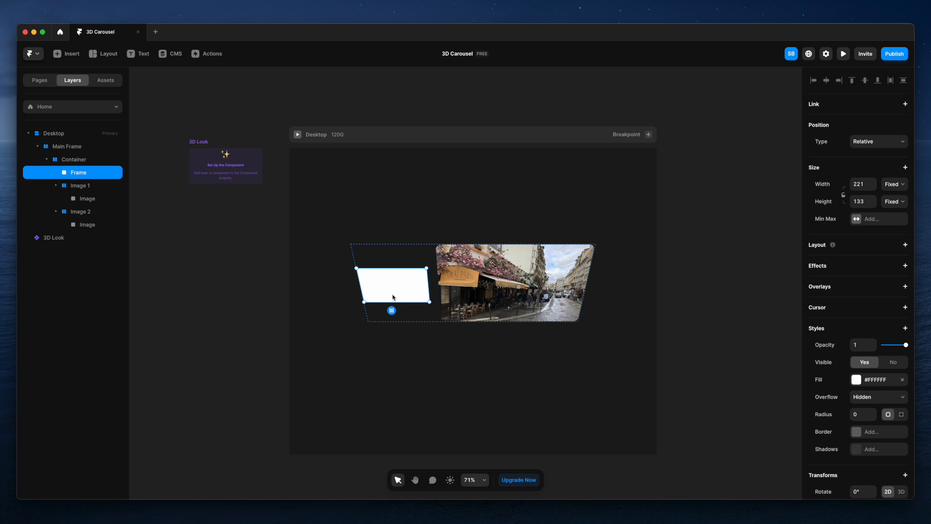
click(520, 290)
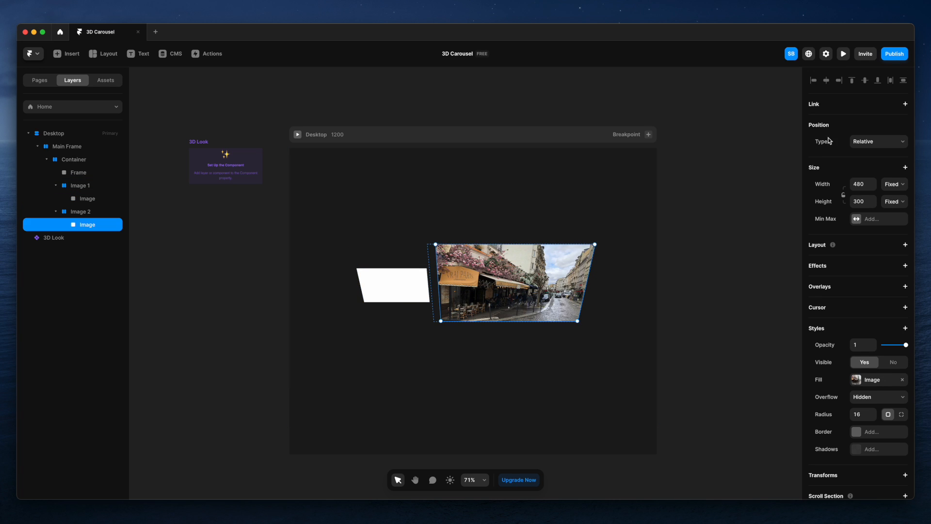
click(395, 286)
click(864, 188)
text(480)
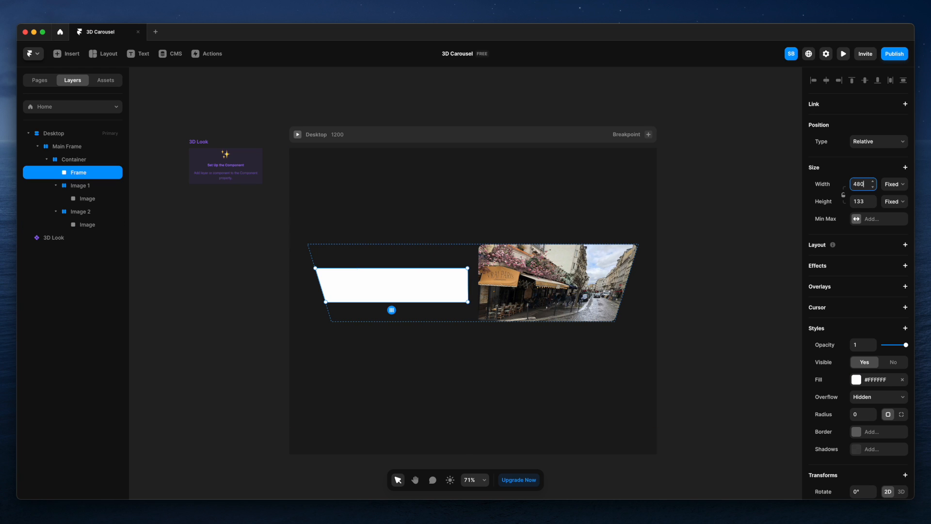
click(864, 202)
text(300)
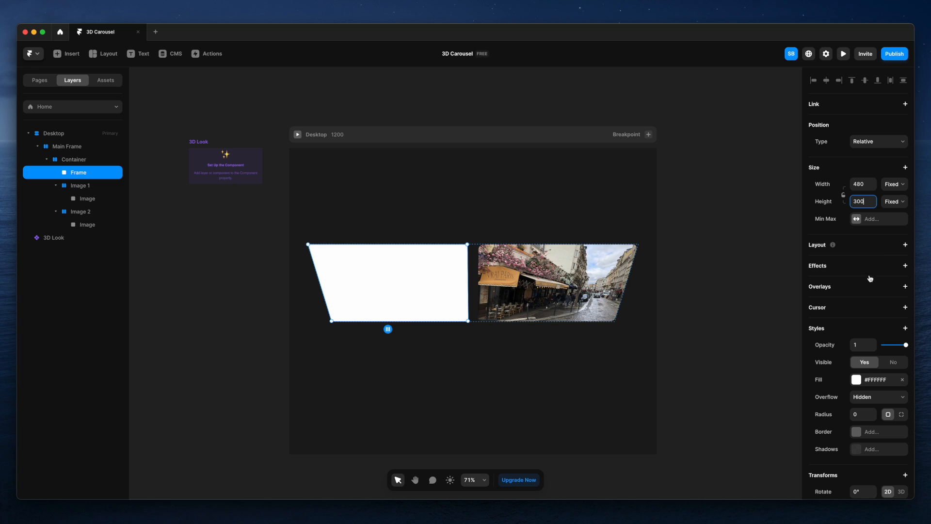
Remove the white frame's fill, rename it "Spacer", and collapse the Image 1 and Image 2 layers.
click(903, 379)
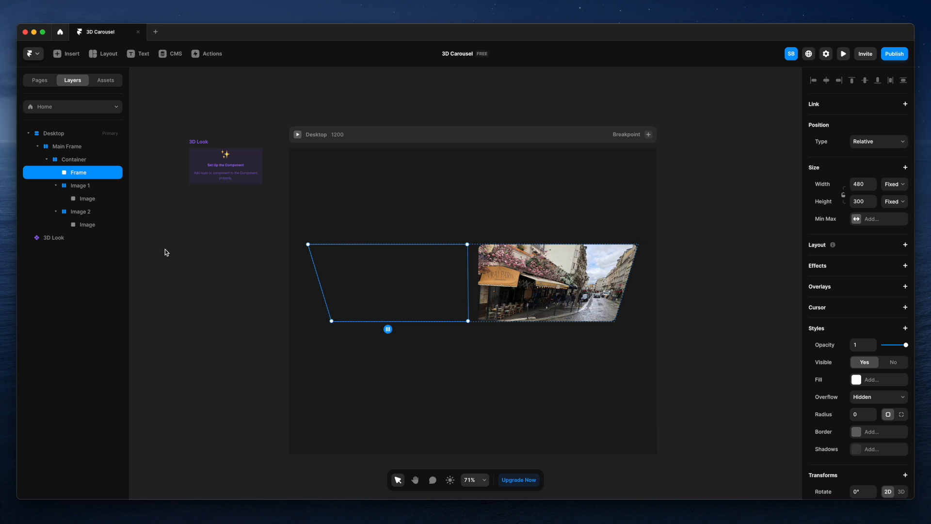
text(Spacer)
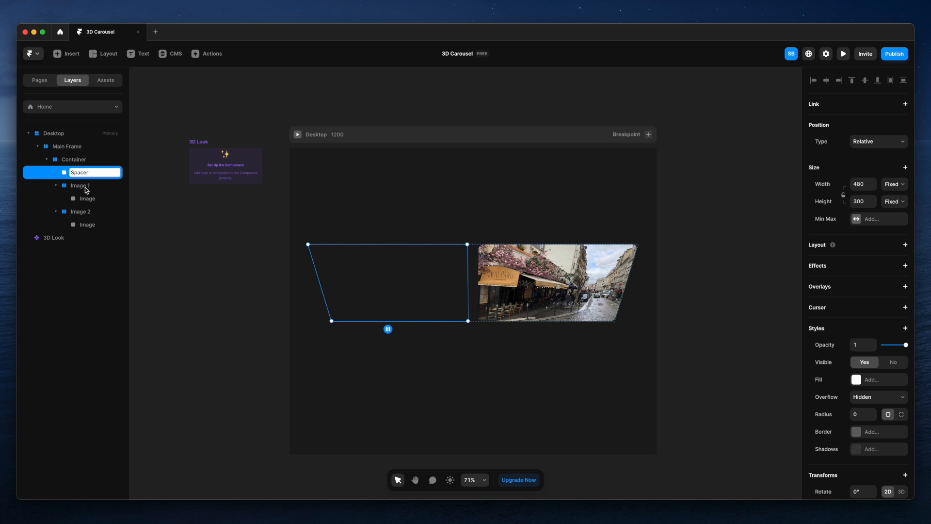
click(55, 186)
click(56, 198)
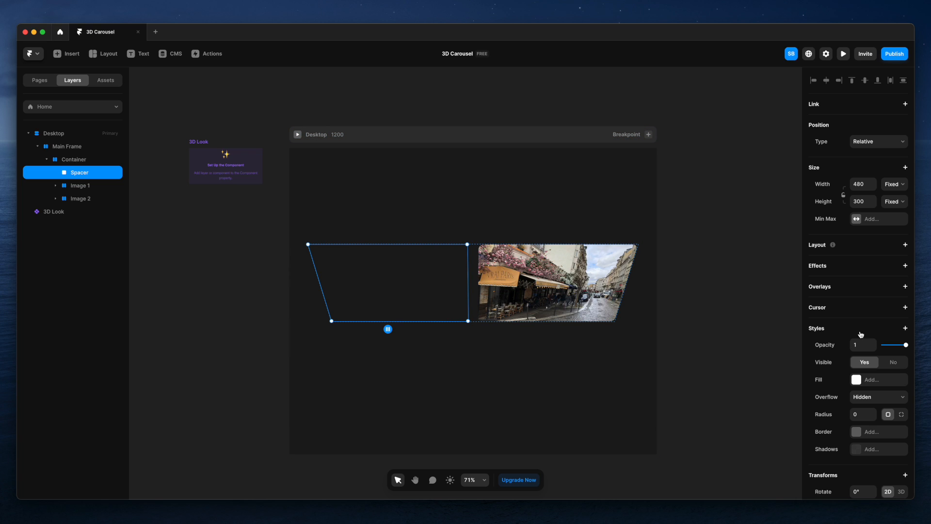
Add a User Select style set to None and a Pointer Events style to the Spacer.
click(905, 328)
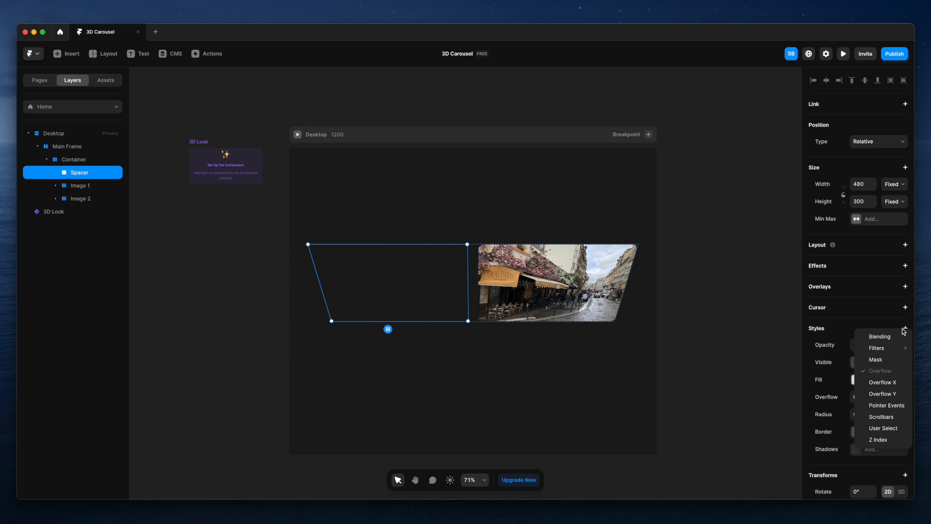
click(894, 428)
scroll(871, 408, down, 2)
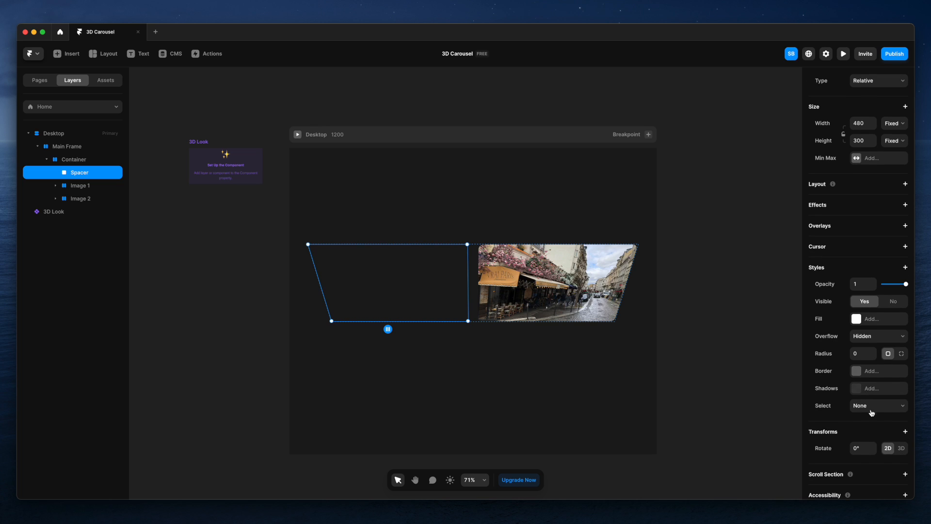
click(904, 268)
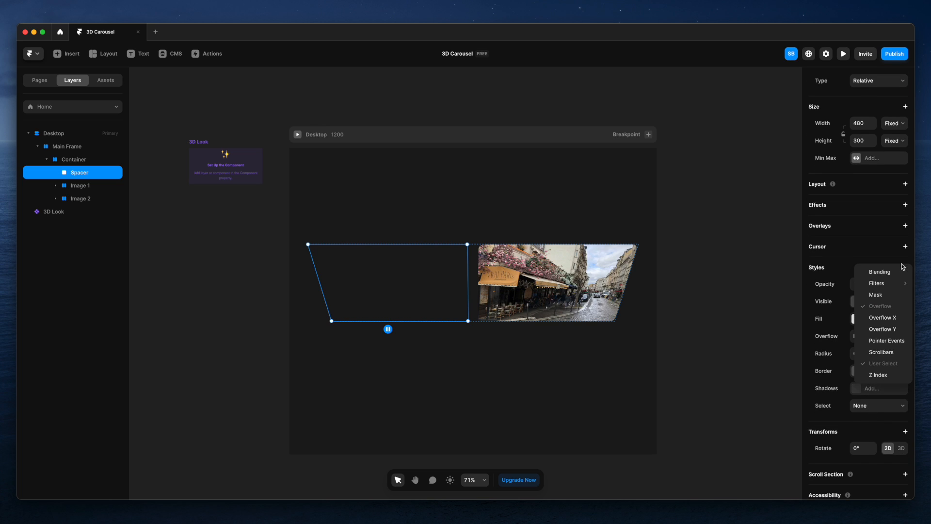
click(886, 342)
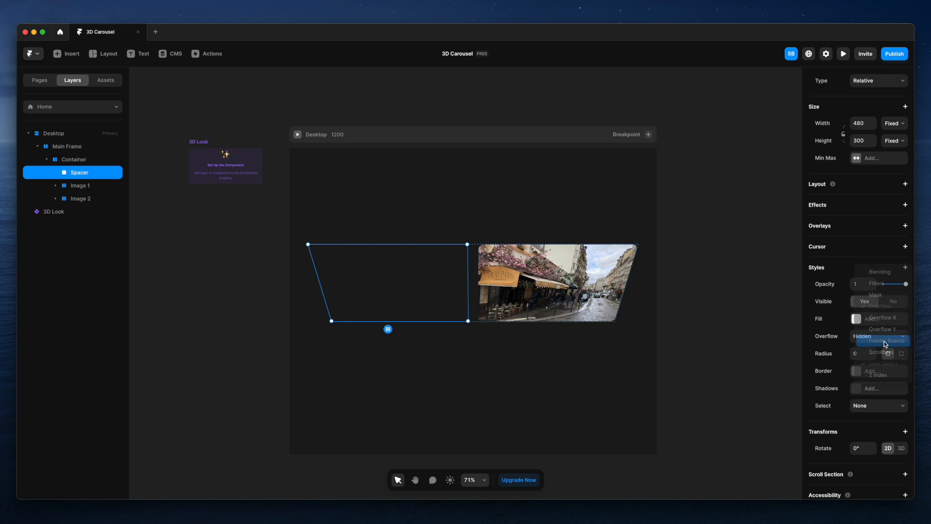
click(723, 366)
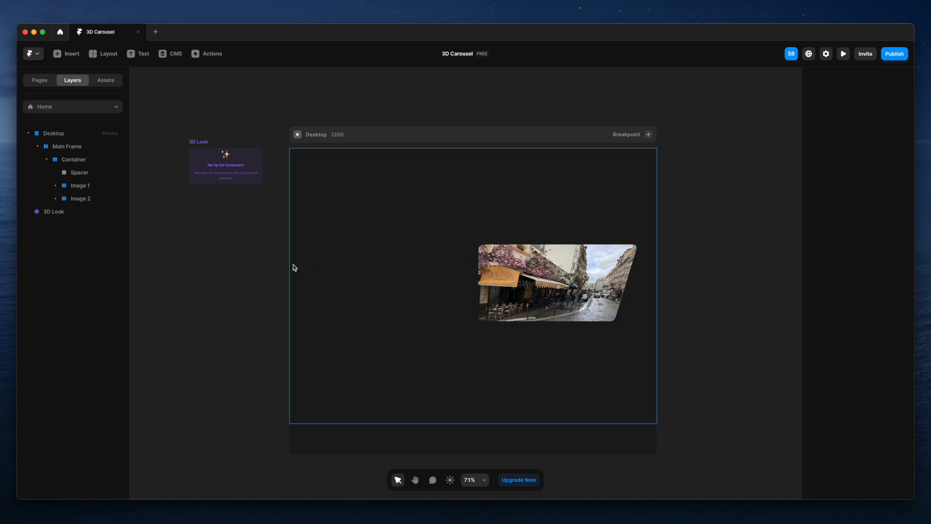
Set the 3D Y rotation of Image 2 to 40°.
click(80, 201)
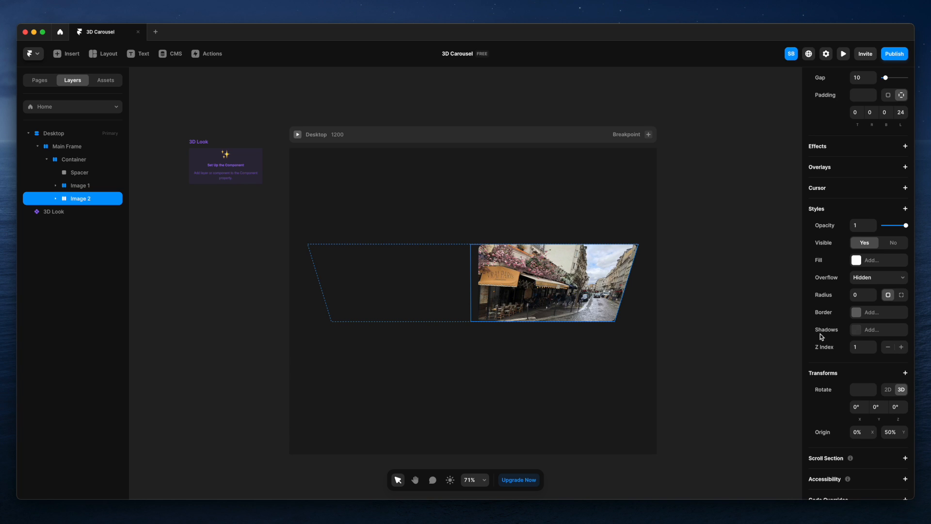
scroll(820, 334, down, 2)
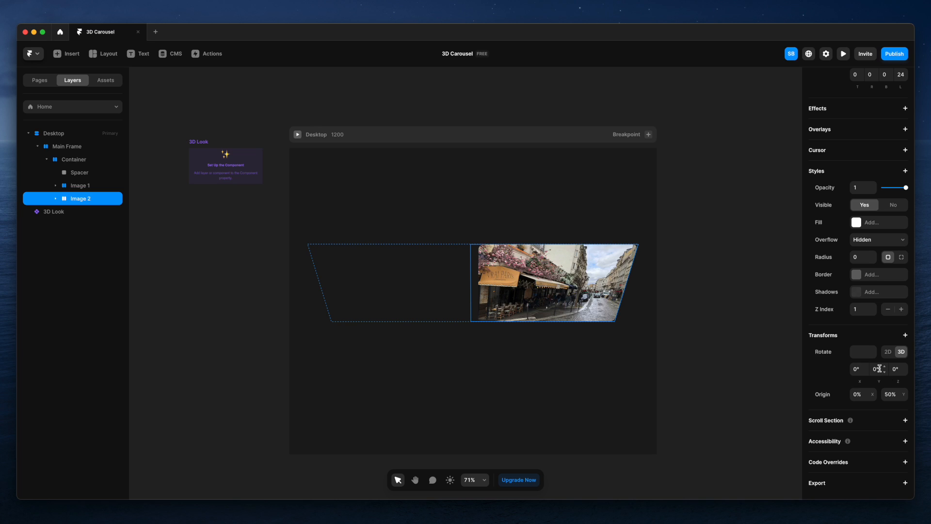
click(878, 370)
key(Return)
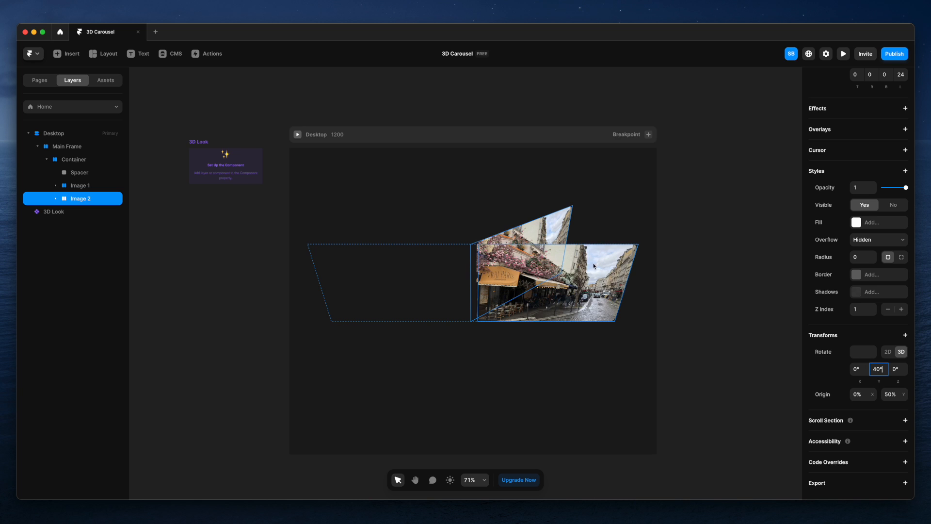
scroll(854, 190, up, 4)
scroll(855, 190, up, 8)
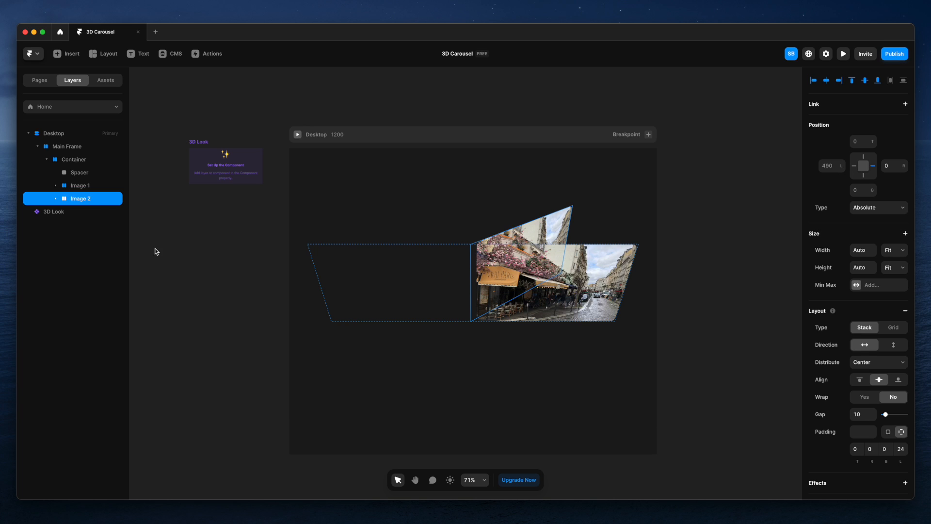
Duplicate Image 2, set the copy's 3D Y rotation to 80°, and collapse its layer.
key(super+d)
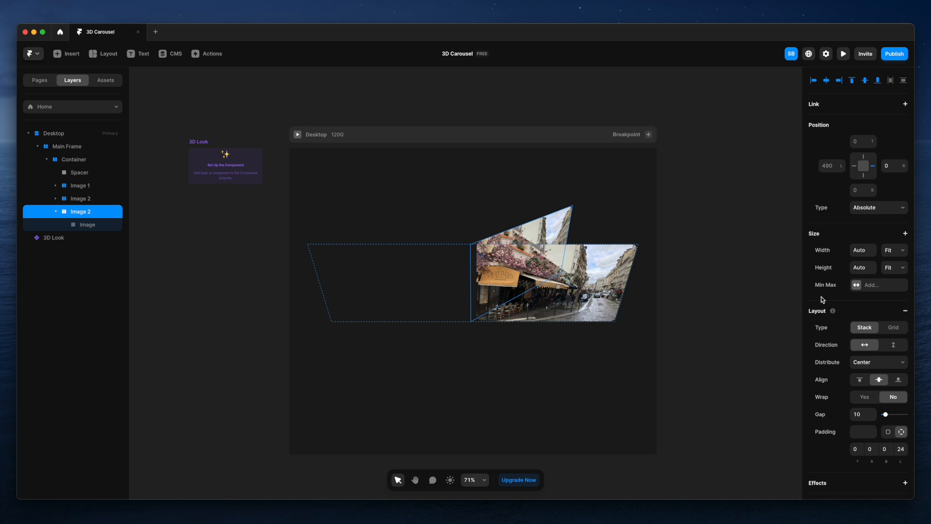
scroll(822, 296, down, 10)
scroll(851, 362, down, 1)
click(877, 369)
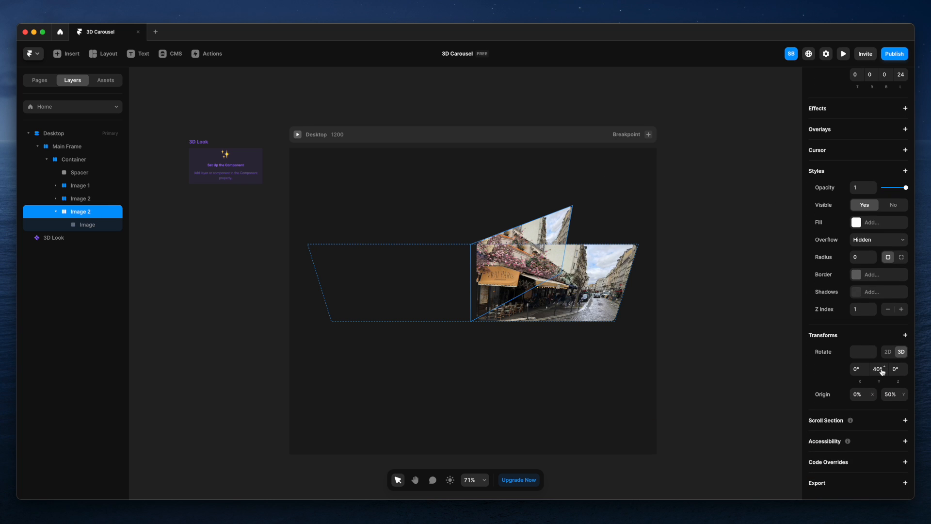
text(80)
key(Return)
click(55, 211)
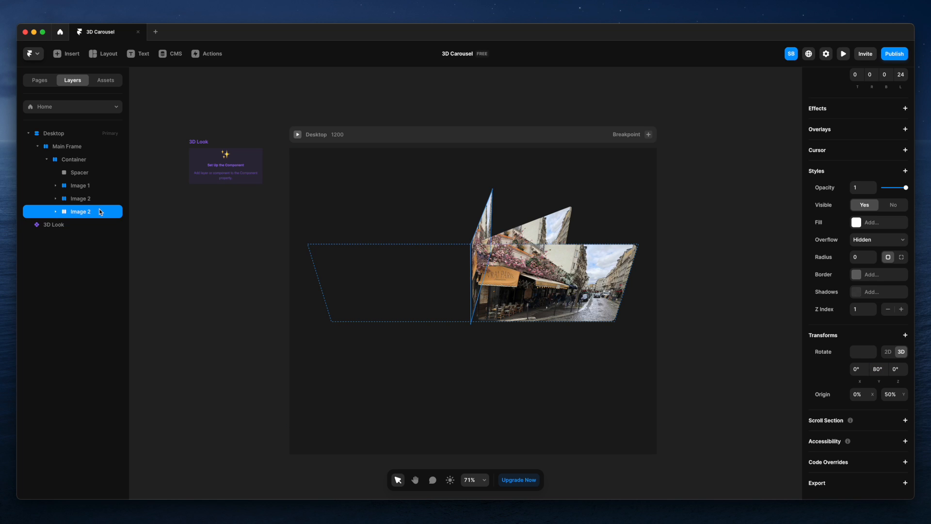
Duplicate the 80° image stack, set the copy's 3D Y rotation to 120°, and collapse its layer.
key(super+d)
scroll(861, 405, down, 5)
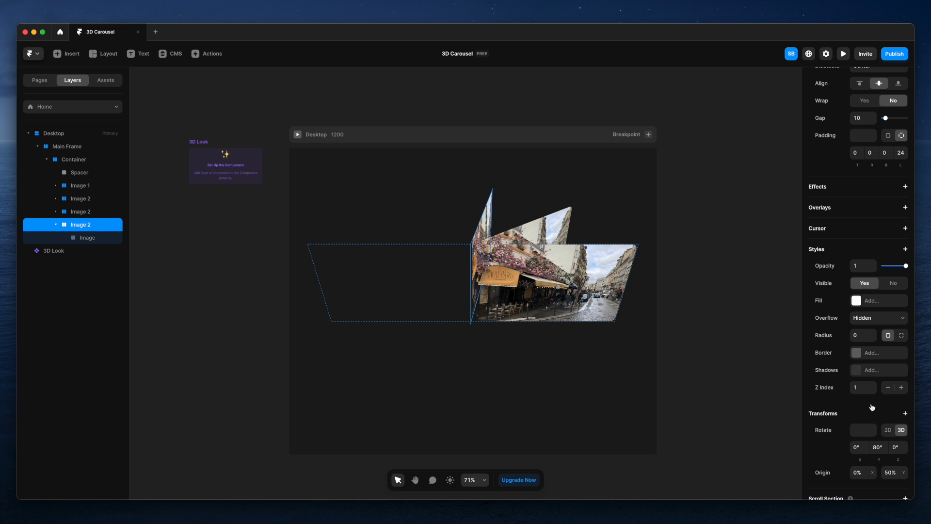
click(878, 447)
text(120)
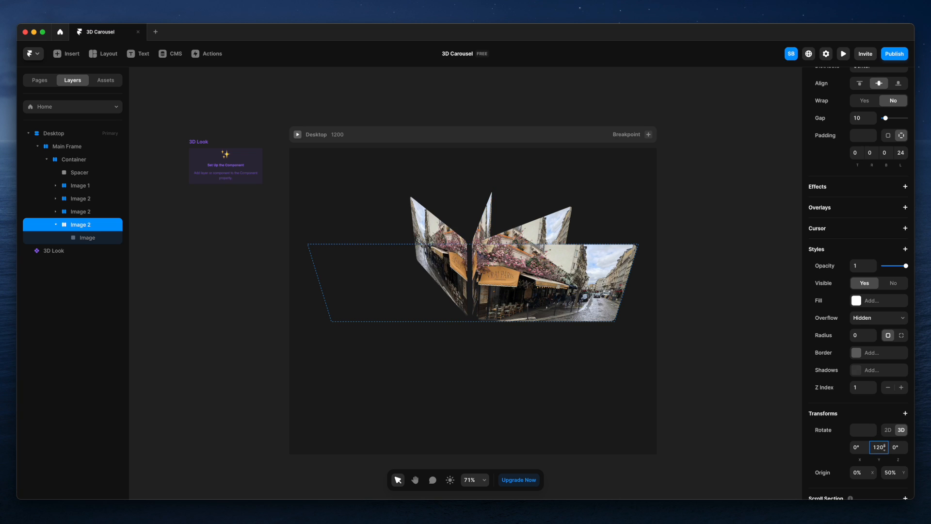
click(56, 225)
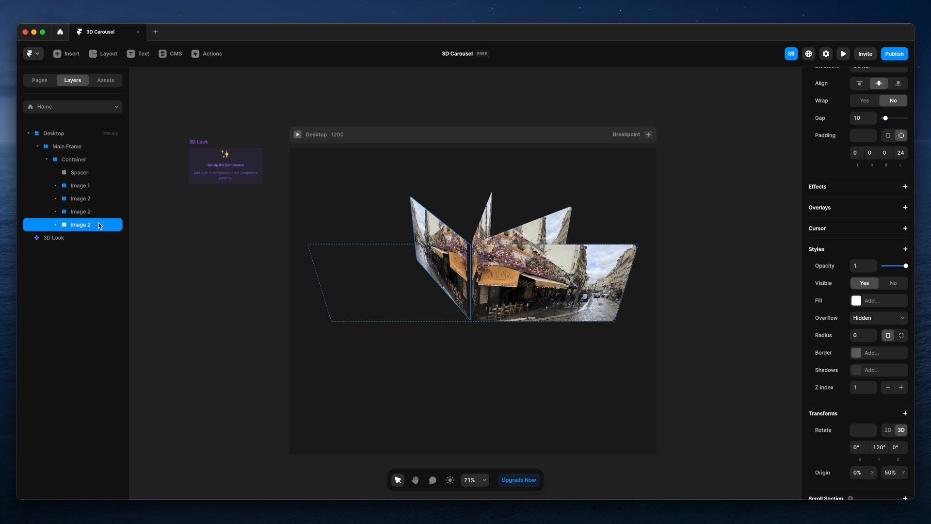
Duplicate the 120° image stack, set the copy's 3D Y rotation to 160°, and collapse its layer.
key(super+d)
scroll(877, 427, down, 6)
click(878, 442)
text(160)
click(56, 238)
Duplicate the 160° image stack, set the copy's 3D Y rotation to 200°, and collapse its layer.
key(super+d)
click(877, 369)
text(200)
click(55, 251)
Duplicate the 200° image stack, set the copy's 3D Y rotation to 240°, and collapse its layer.
key(super+d)
scroll(879, 388, down, 6)
click(879, 389)
text(240)
click(56, 264)
Duplicate the 240° image stack, set the copy's 3D Y rotation to 280°, and collapse its layer.
key(super+d)
scroll(887, 419, down, 6)
click(879, 370)
text(280)
click(56, 277)
Duplicate the 280° image stack and set the copy's 3D Y rotation to 320°.
key(super+d)
scroll(879, 389, down, 6)
click(879, 369)
text(320)
Rename the seven duplicated image stacks in order as Image 3 through Image 9.
double_click(87, 212)
text(Image 3)
double_click(87, 224)
text(Image 4)
double_click(88, 238)
text(Image 5)
double_click(87, 251)
double_click(94, 265)
text(Image 7)
double_click(95, 279)
text(Image 8)
double_click(94, 289)
text(Image 9)
click(219, 279)
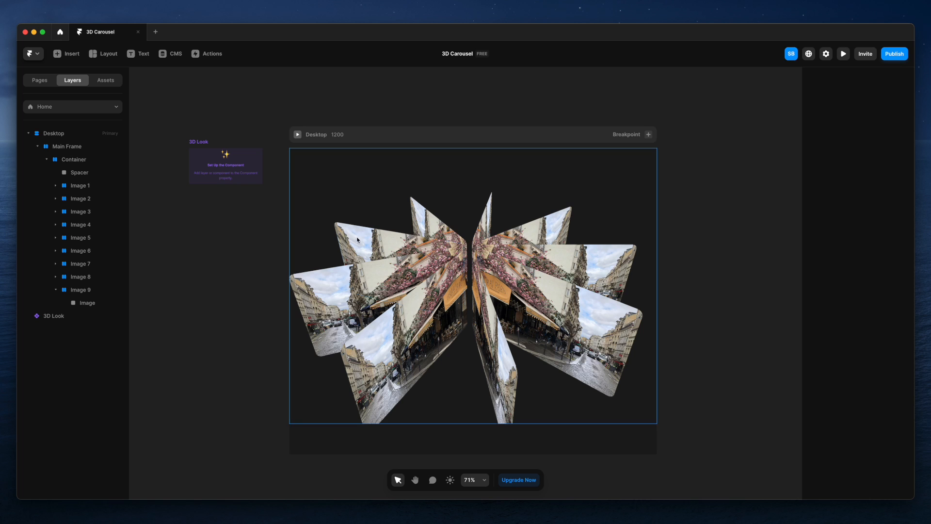
Replace the fill of the image inside Image 2 with a different Unsplash photo.
click(77, 160)
click(83, 186)
click(86, 200)
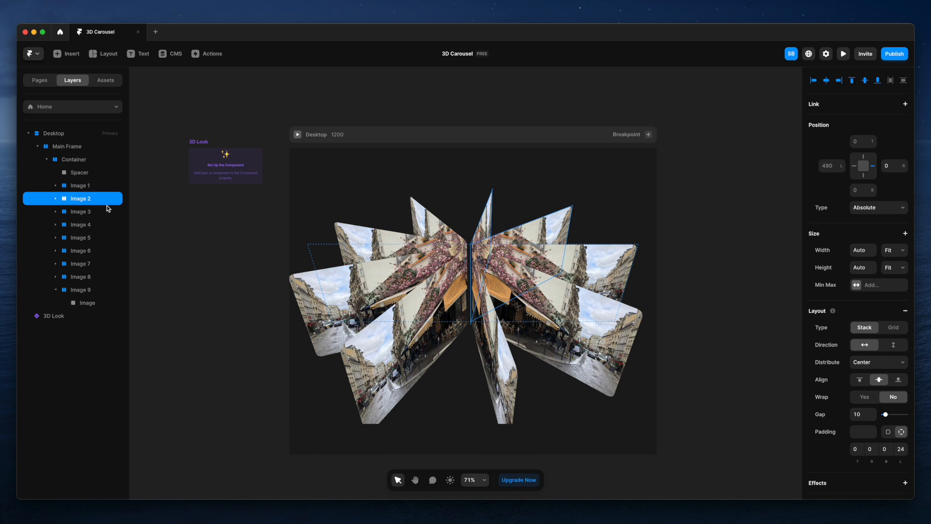
key(Return)
click(856, 381)
click(762, 479)
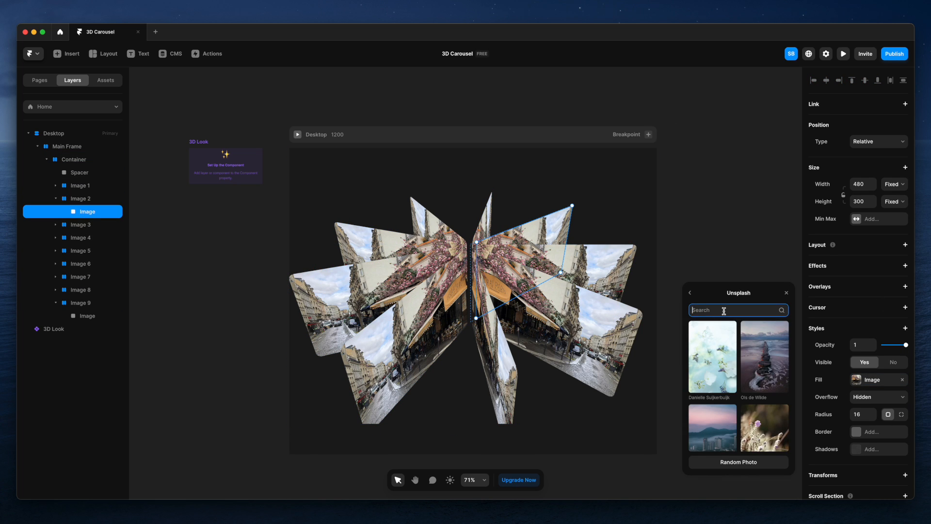
text(i)
click(765, 381)
Search Unsplash for "italy street" to replace the fill of the image inside Image 3.
click(56, 225)
click(88, 238)
click(856, 380)
click(760, 478)
text(italy street)
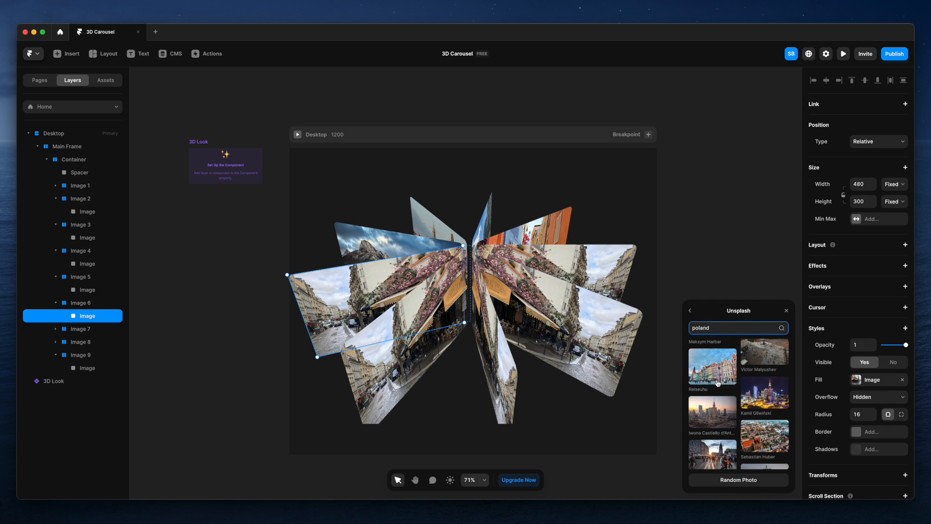
Fill Image 6's image with a photo from the Unsplash search "poland" and Image 9's with one from "hungary".
click(718, 383)
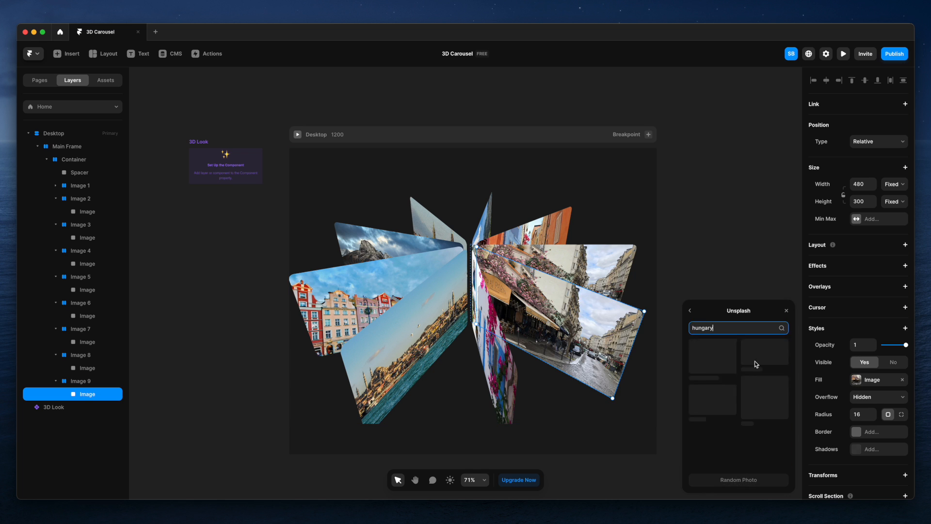
click(763, 353)
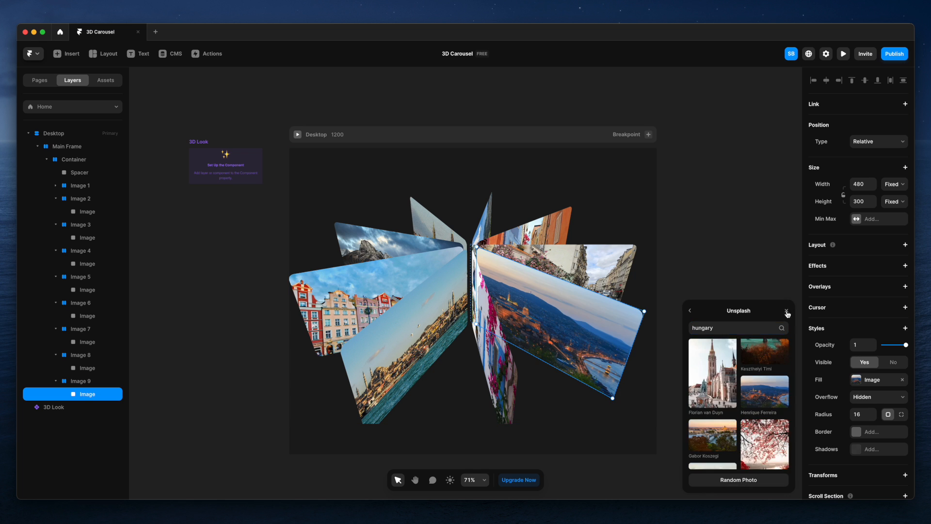
click(787, 292)
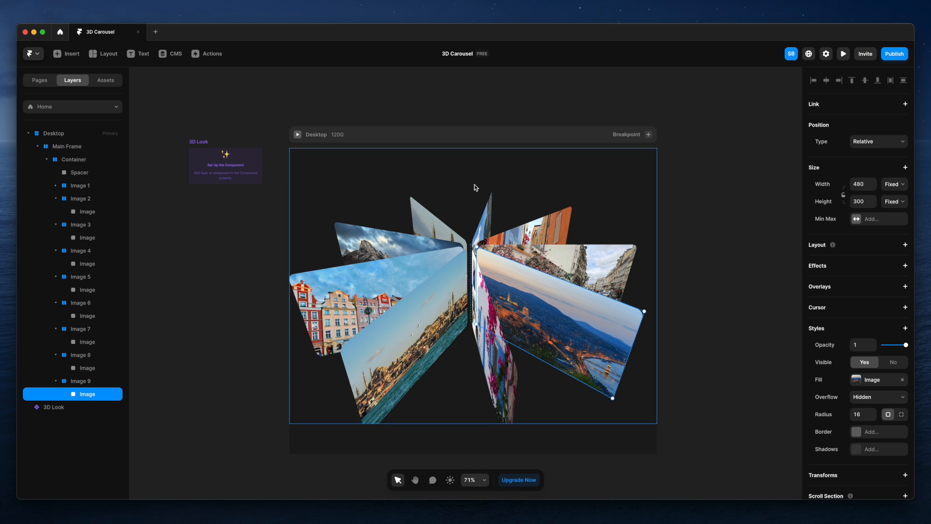
Set the Container's 3D X rotation to 0°.
click(451, 191)
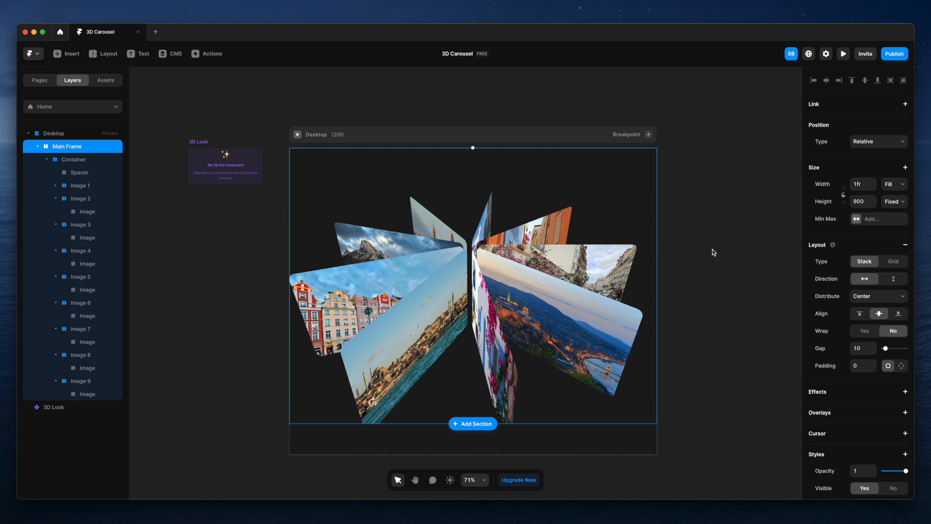
click(74, 159)
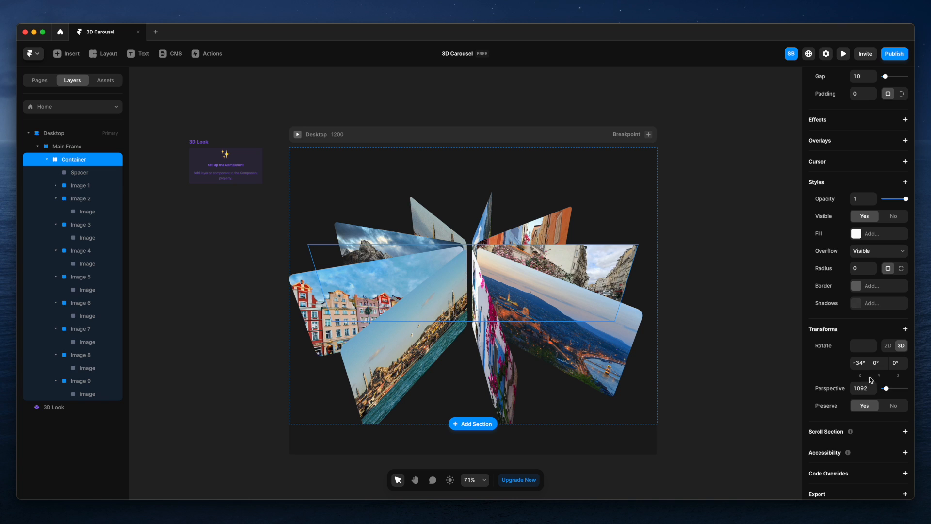
click(860, 363)
text(0)
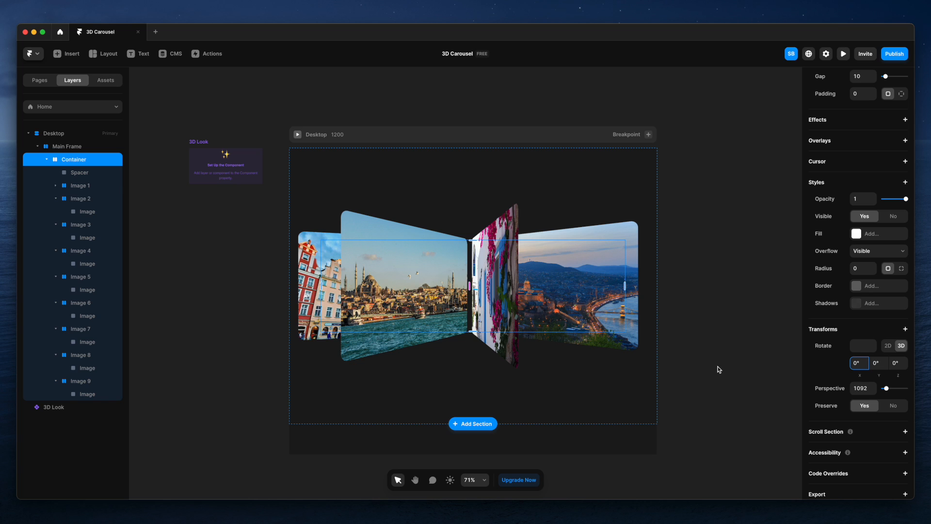
Try a perspective value of 500 on the Container.
click(862, 390)
text(500)
key(Return)
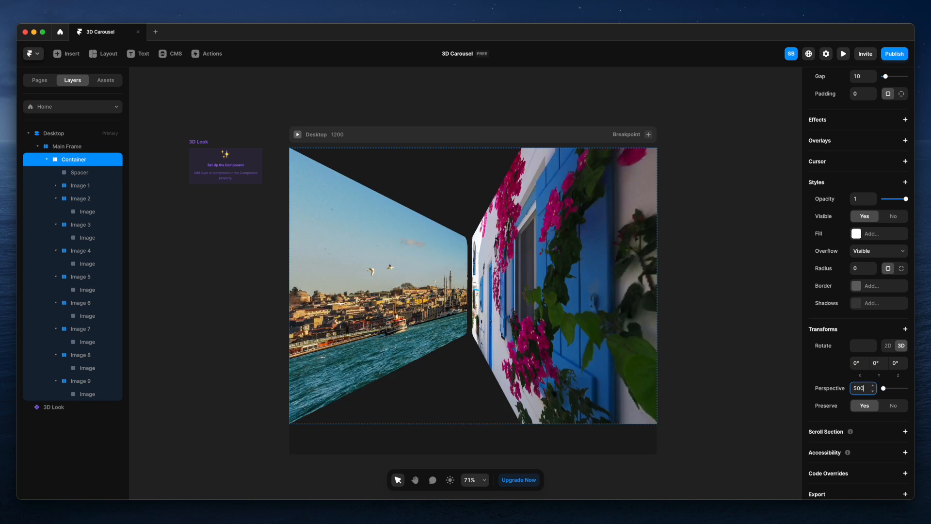
Remove the Perspective transform from the Container.
right_click(837, 394)
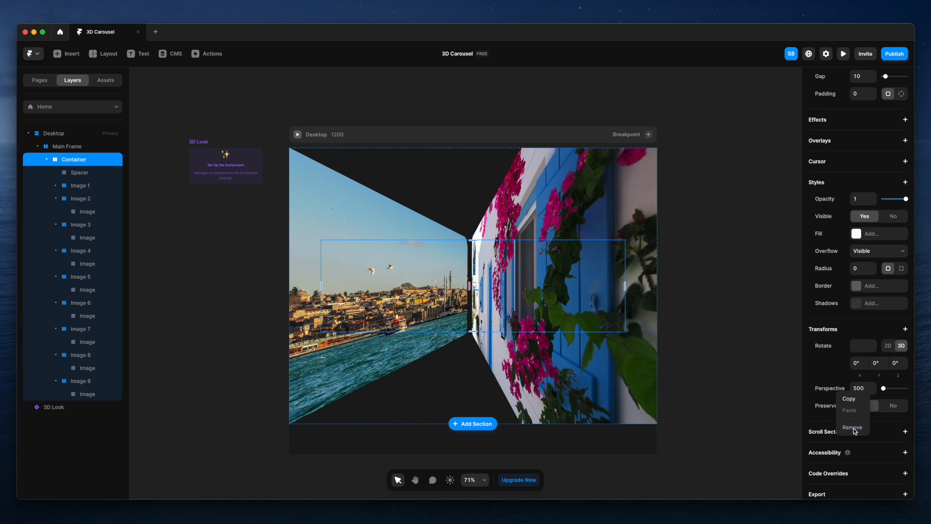
click(853, 427)
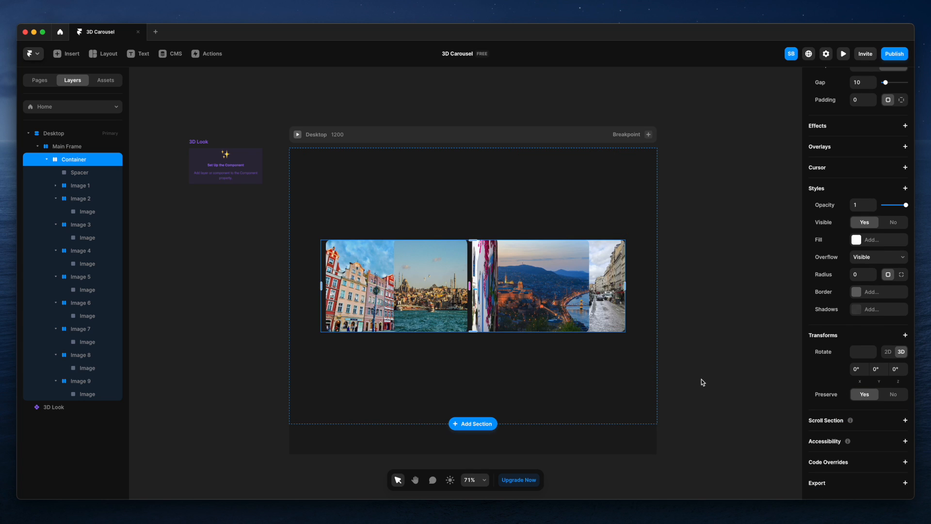
click(702, 380)
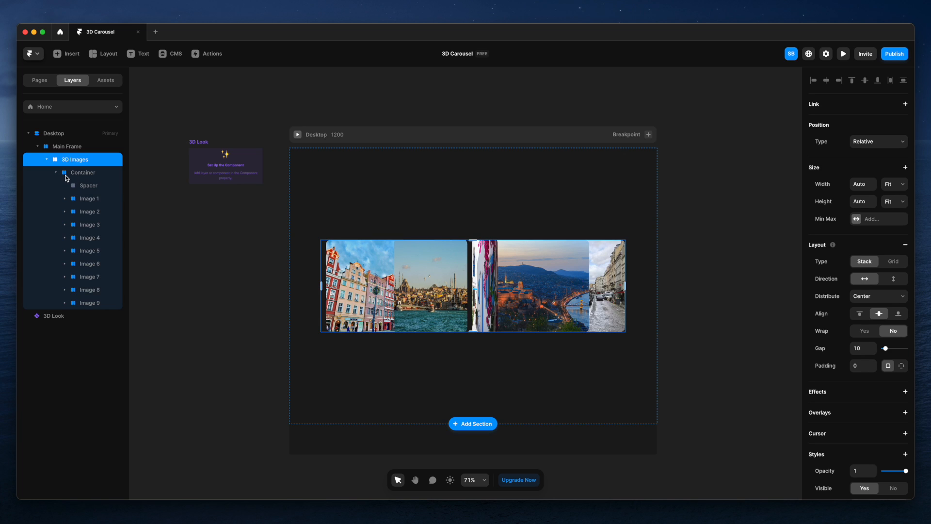
Examine the Container's nested layers and transform settings inside the 3D Images stack.
click(56, 173)
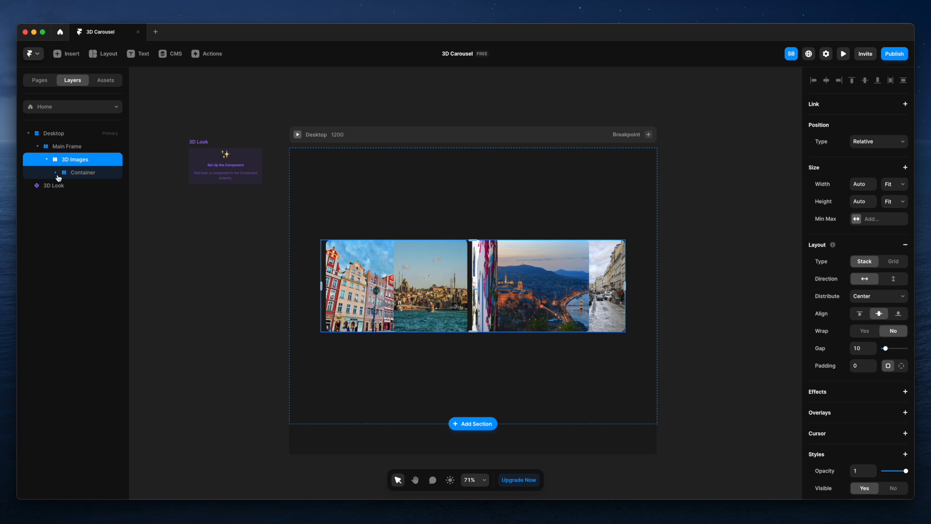
click(56, 174)
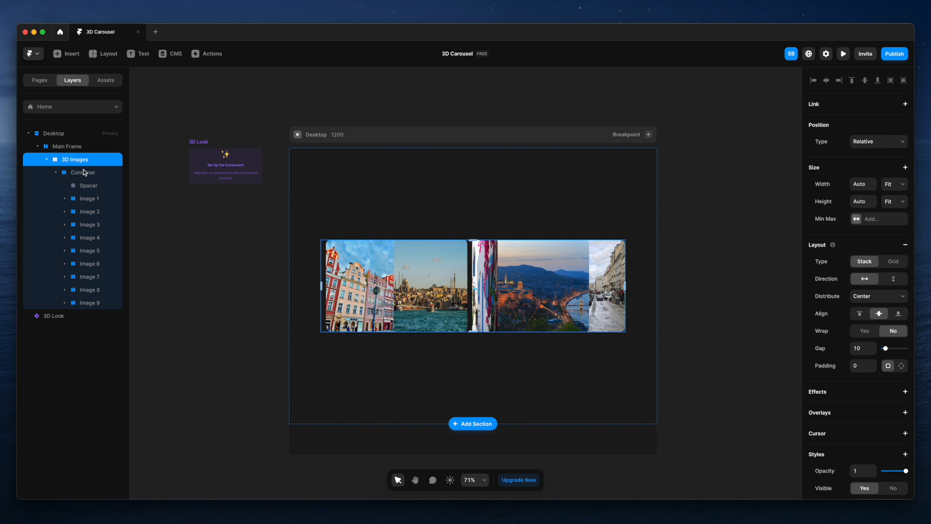
click(81, 174)
click(56, 173)
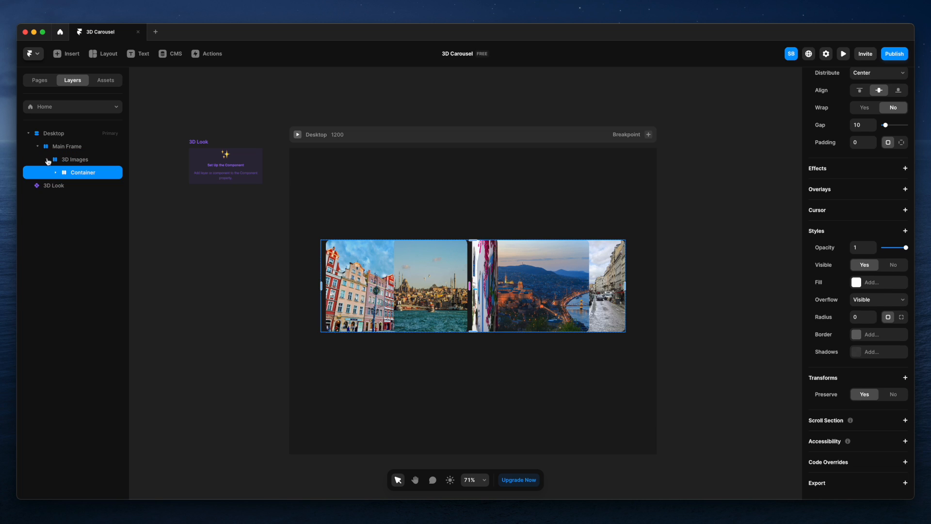
Collapse the 3D Images stack and turn it into a component named 3D Images.
click(47, 160)
click(78, 160)
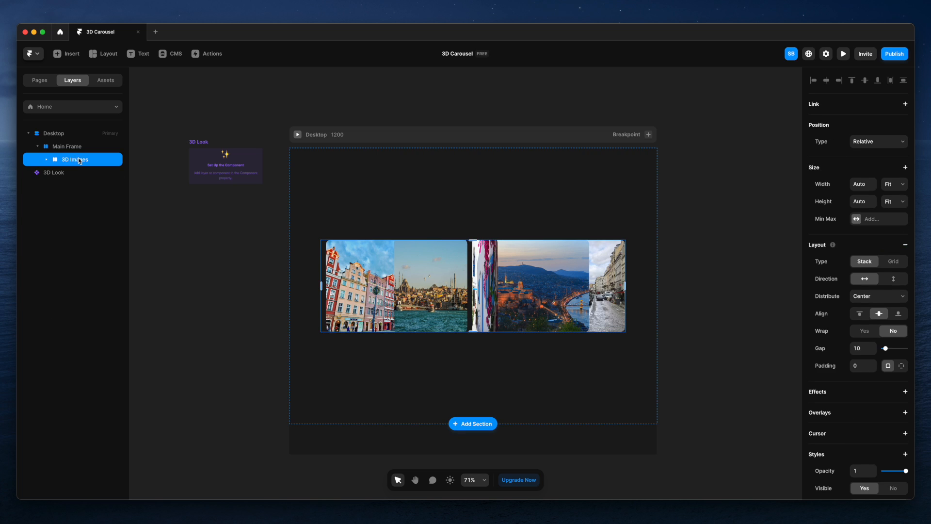
right_click(92, 159)
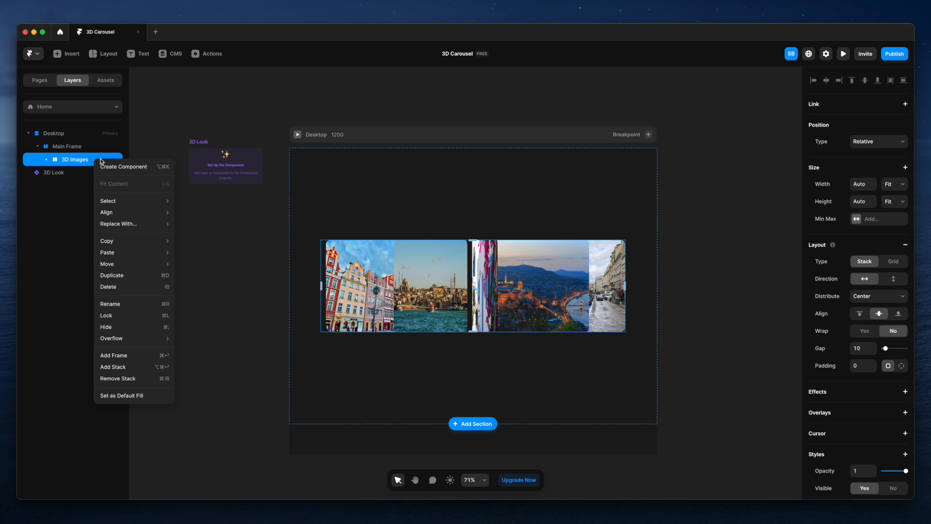
click(148, 169)
click(503, 303)
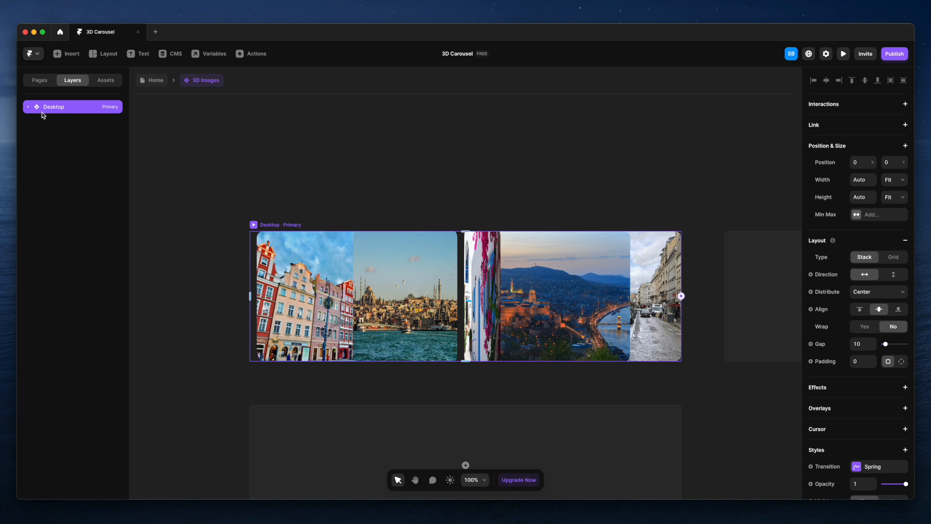
Inspect the Container's transforms and the primary variant's style settings inside the 3D Images component, and return to the Home page.
click(28, 107)
click(38, 120)
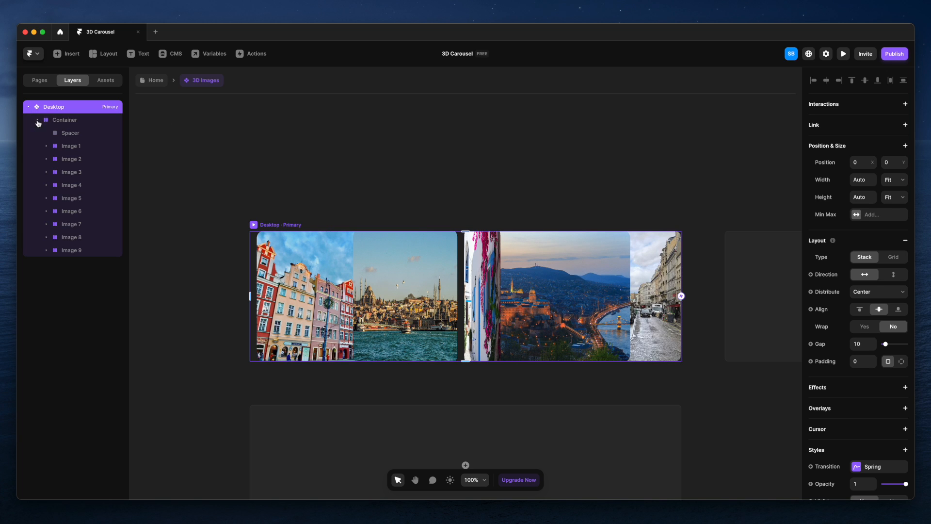
click(69, 121)
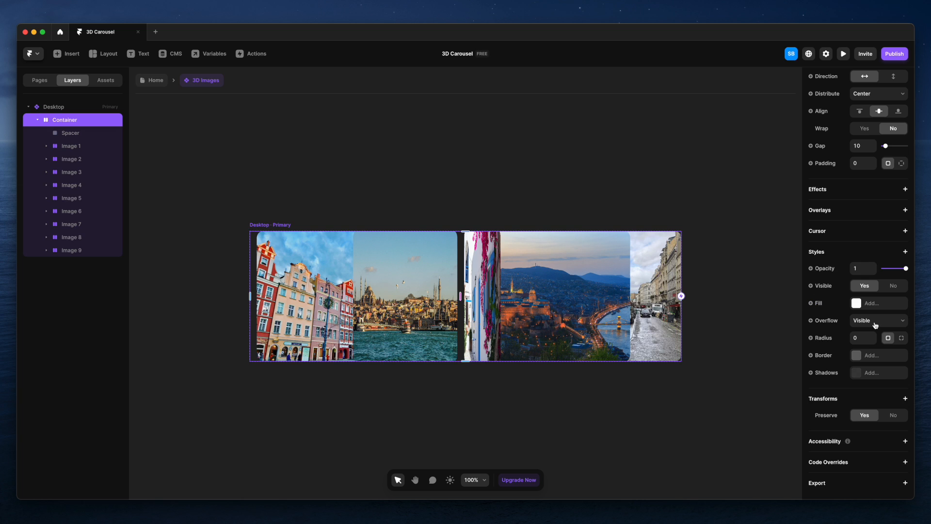
click(66, 108)
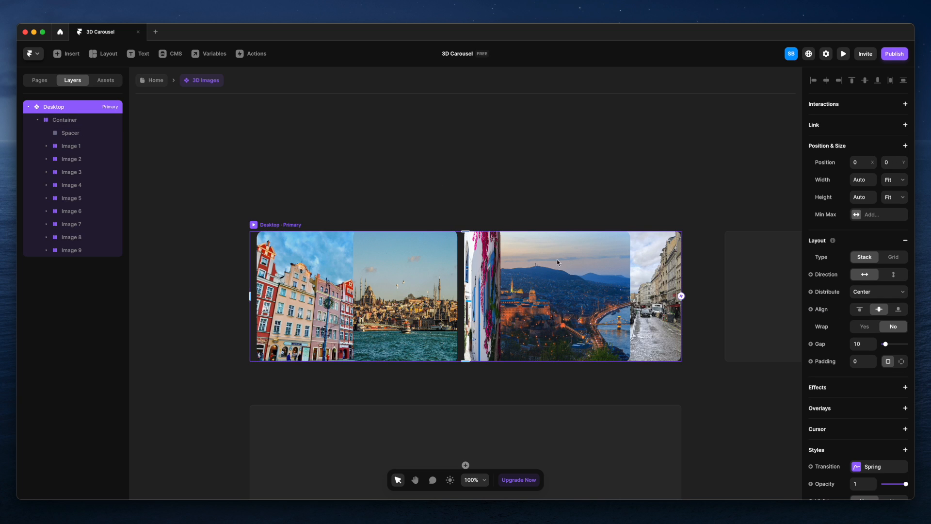
scroll(878, 340, down, 5)
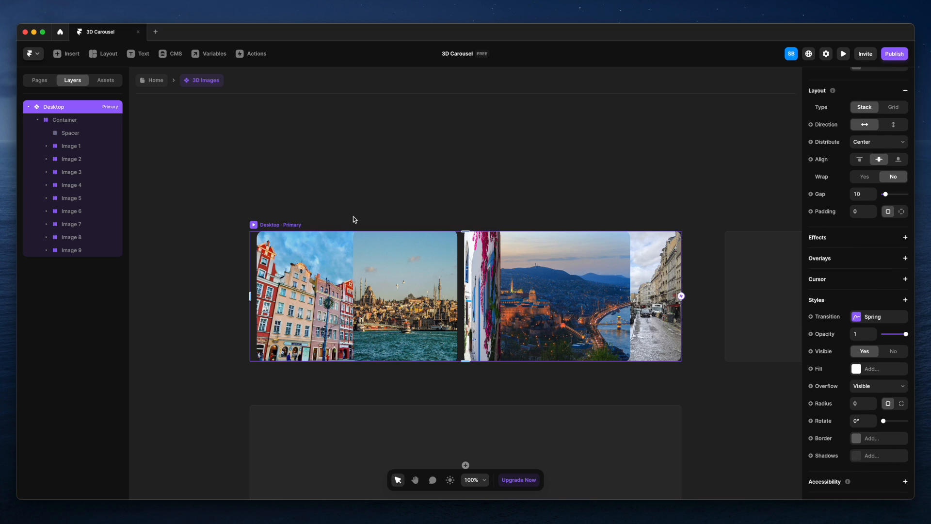
click(151, 81)
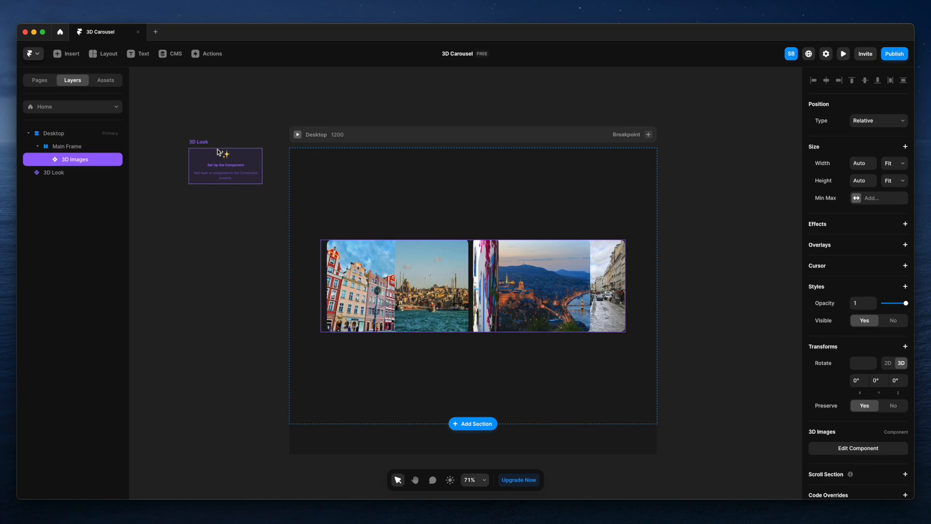
Copy the 3D Look component from the canvas and paste it into the Main Frame.
click(199, 144)
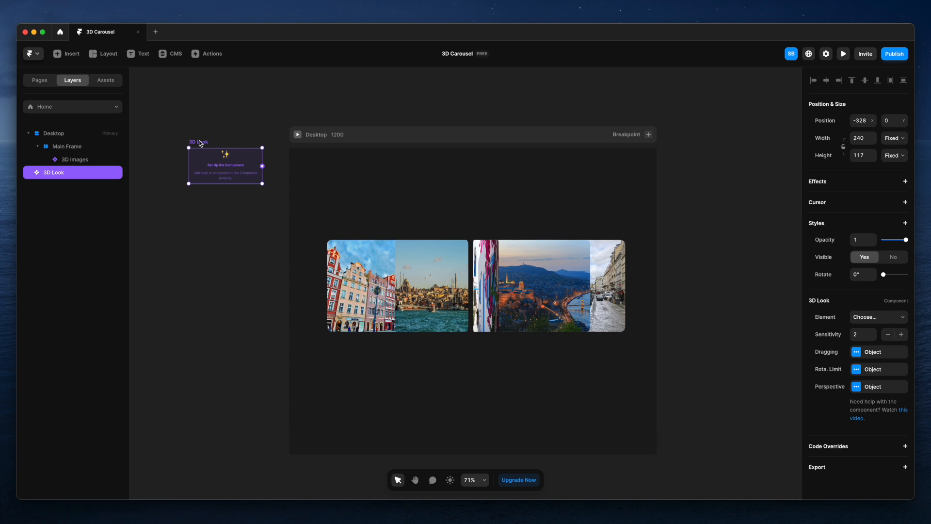
click(644, 301)
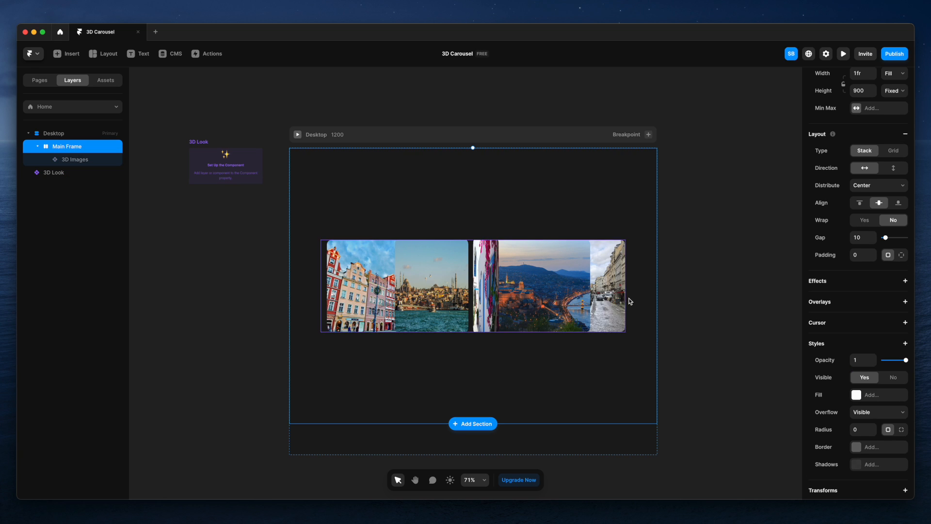
key(super+v)
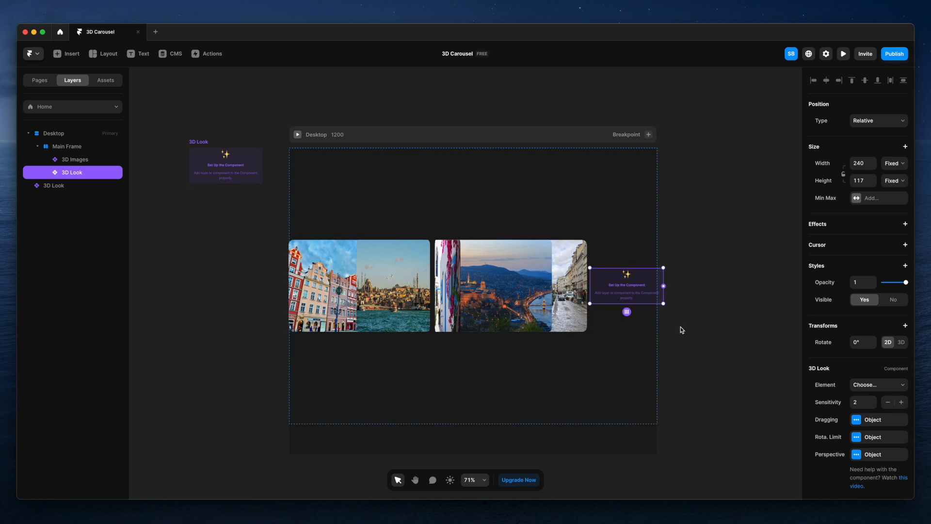
Wrap the 3D Look inside the Main Frame in a new stack and name the stack 3D Carousel.
right_click(83, 173)
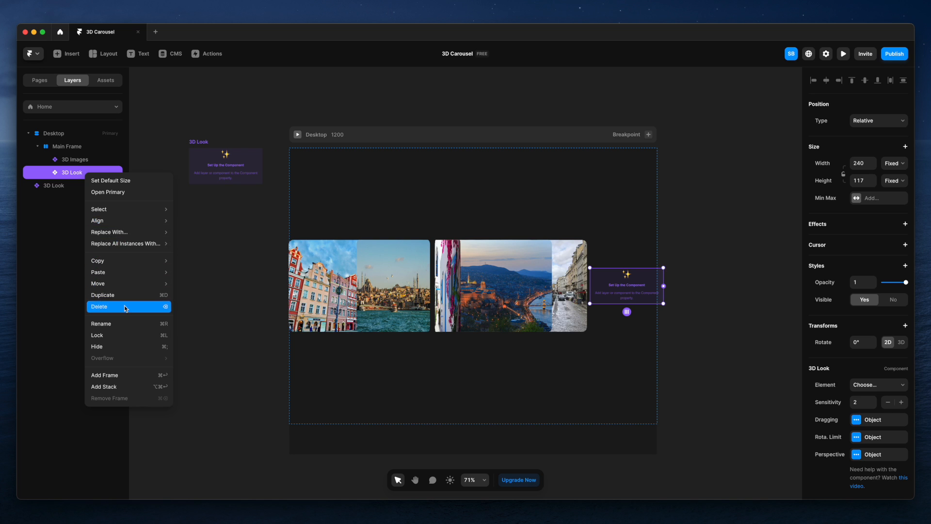
click(125, 387)
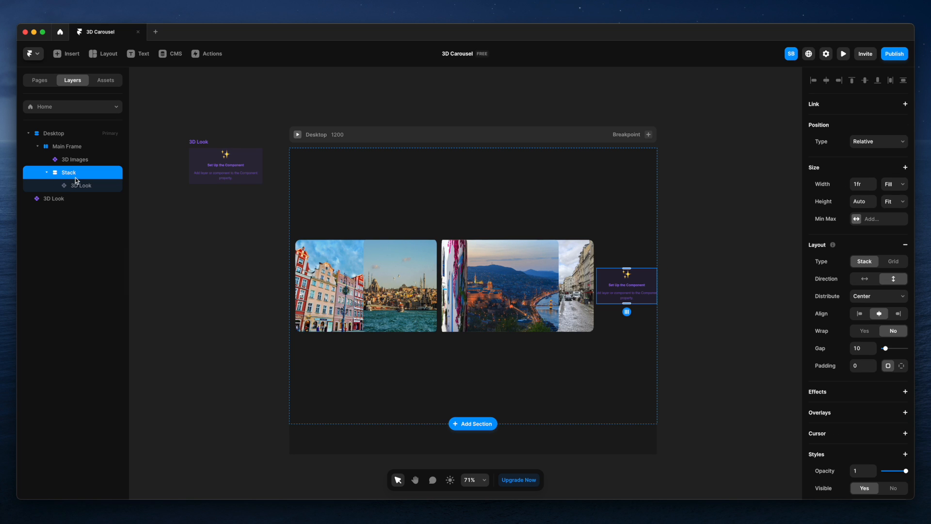
double_click(72, 177)
text(3D C)
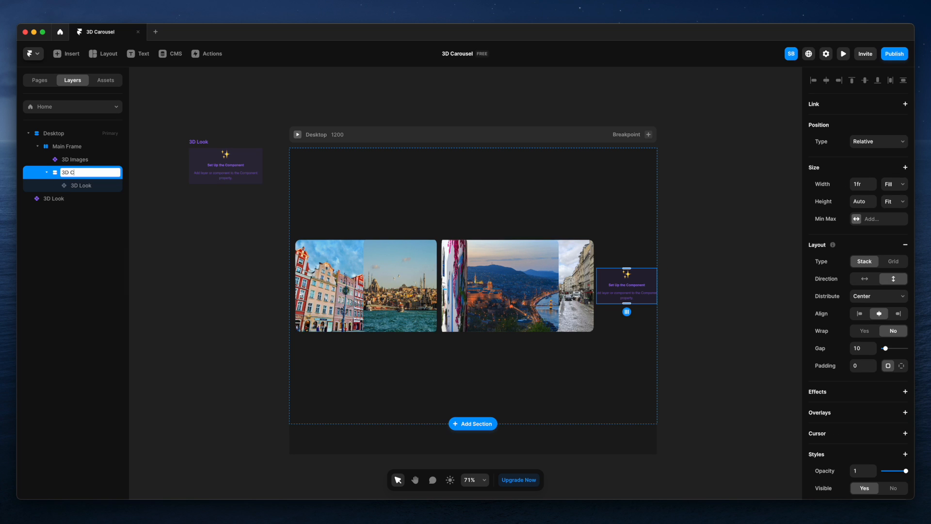
text(arousel)
click(158, 205)
Turn the 3D Carousel stack into a component named 3D Carousel.
click(94, 176)
right_click(94, 176)
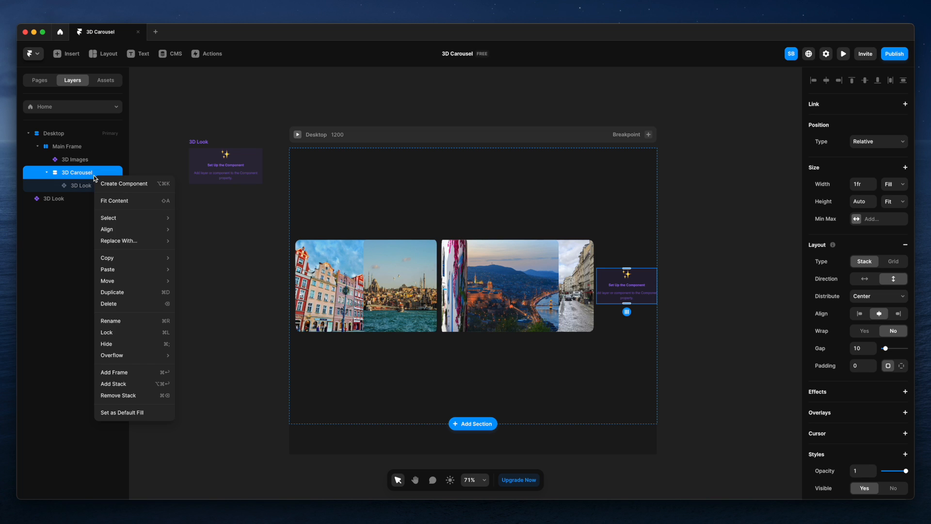
click(114, 185)
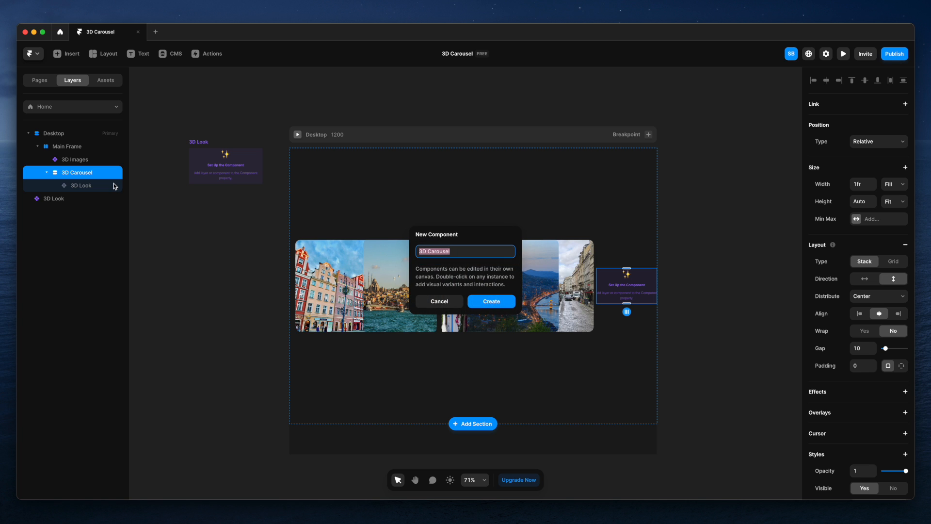
click(501, 302)
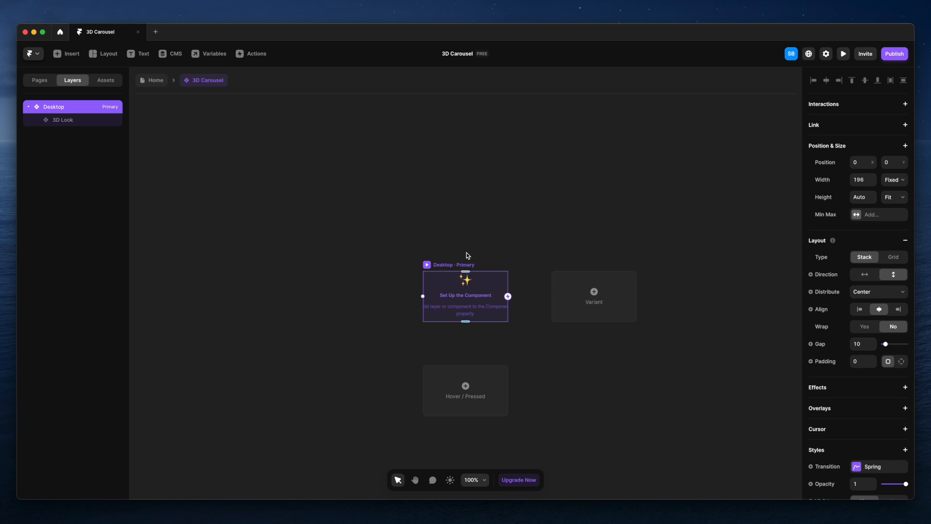
Set the width and height of 3D Look inside the 3D Carousel component to Fit, and return to the Home page.
click(449, 285)
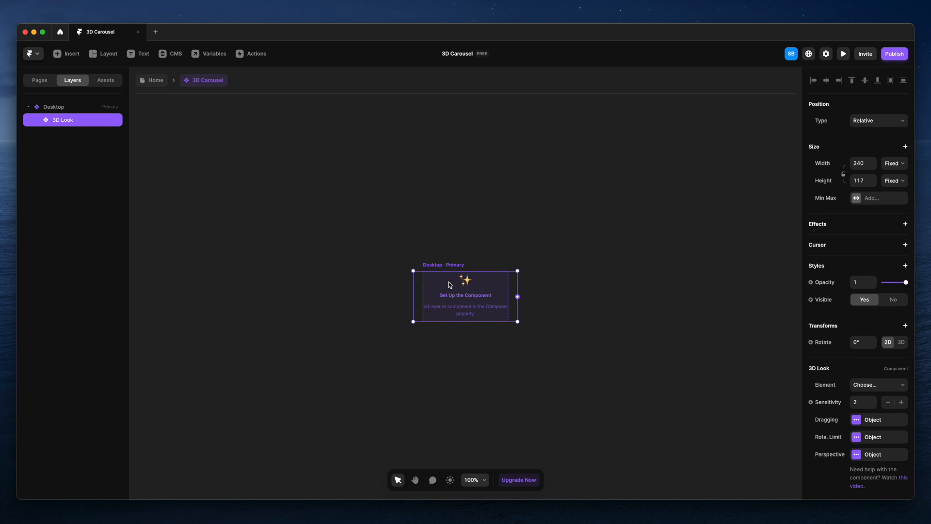
click(892, 160)
click(897, 192)
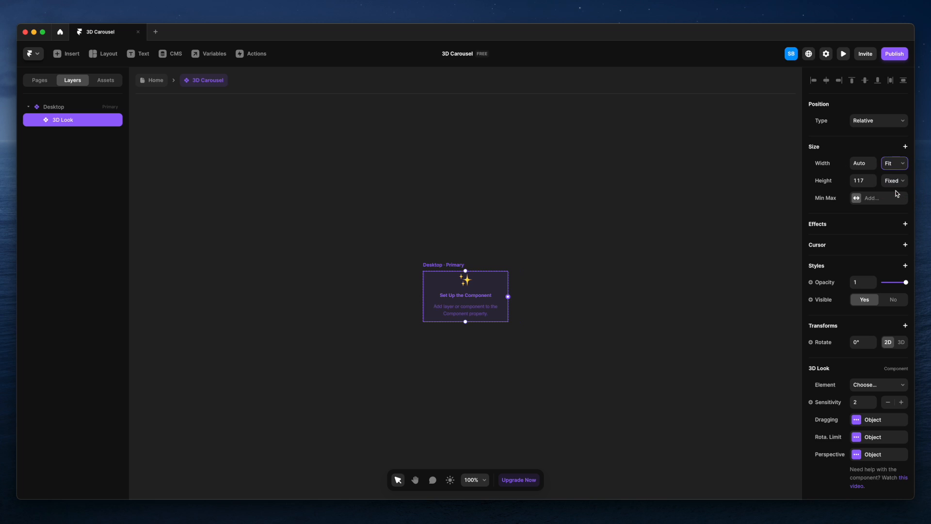
click(899, 181)
click(896, 212)
click(155, 80)
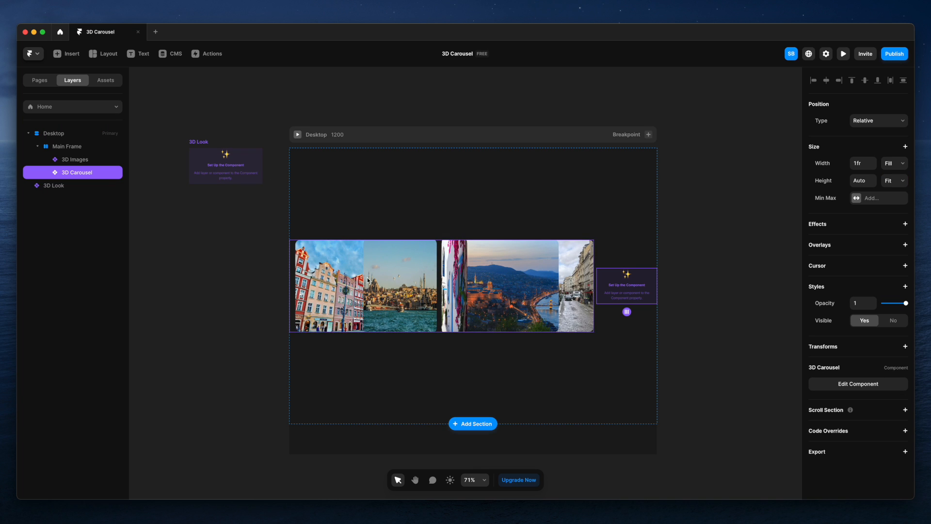
Copy 3D Images from the Home page into the 3D Carousel component's canvas, placing it beside the primary variant.
click(91, 159)
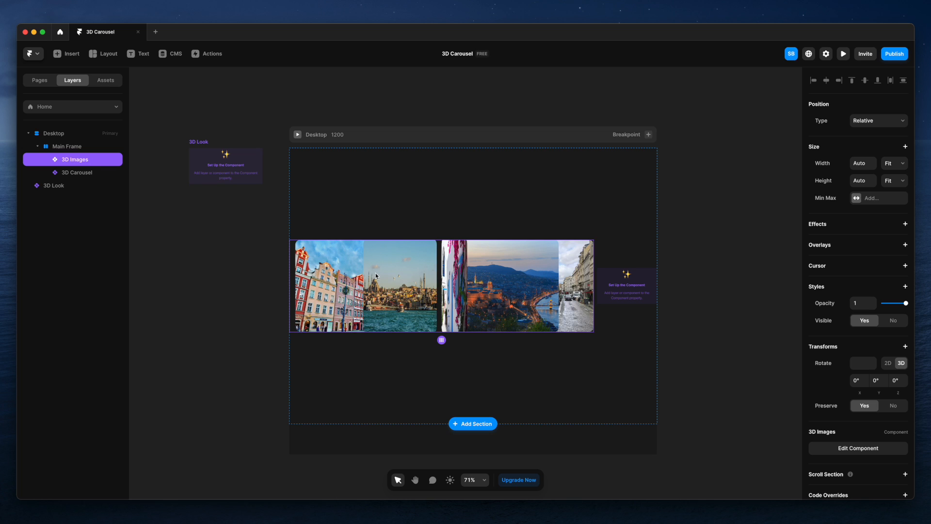
click(102, 86)
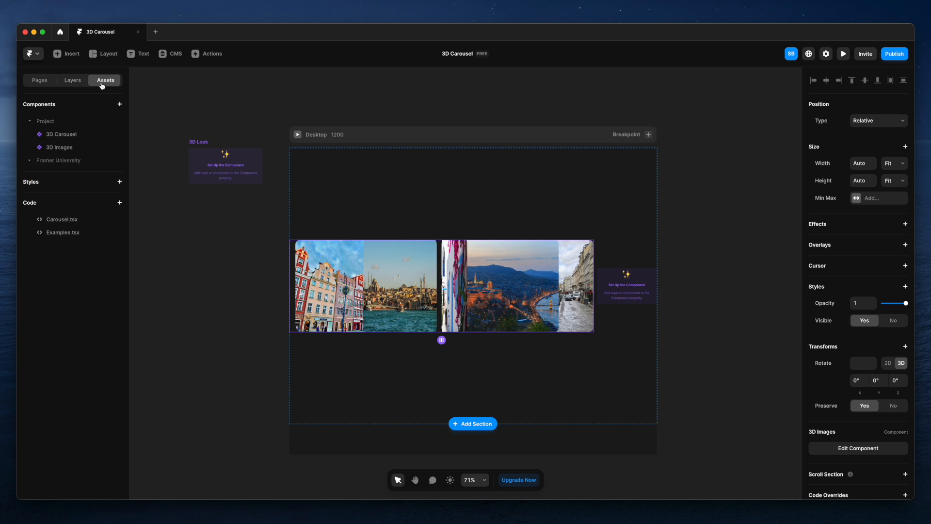
double_click(86, 135)
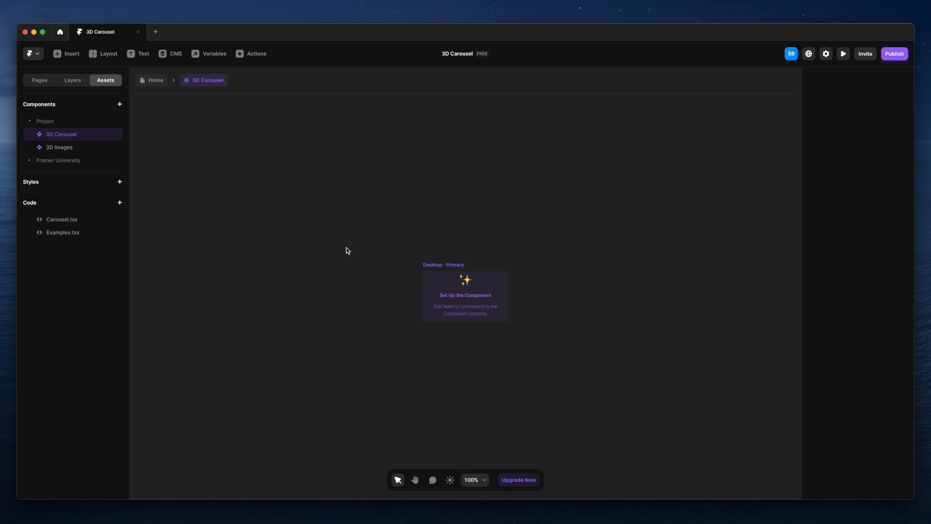
scroll(378, 204, down, 3)
scroll(371, 220, left, 3)
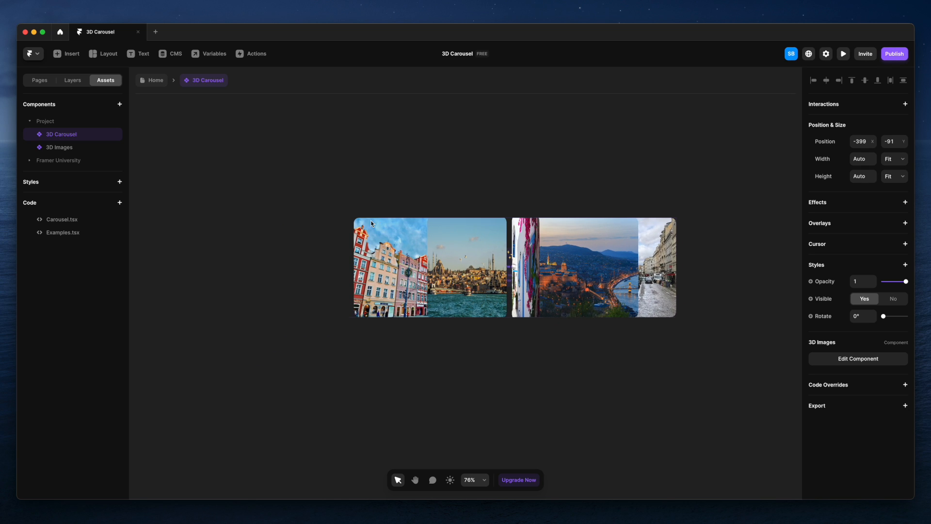
drag(364, 213, 152, 233)
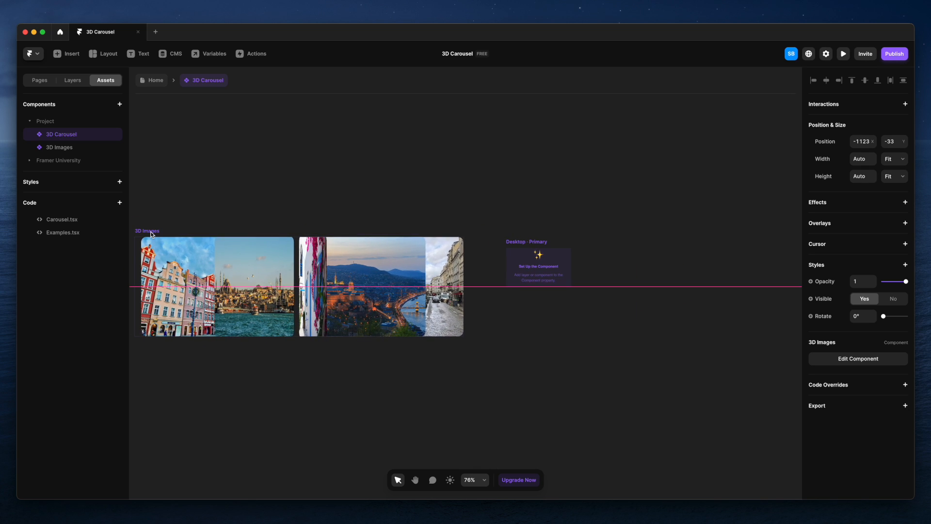
Connect 3D Look's Element to 3D Images, and move the primary variant level with the 3D Images instance.
click(564, 261)
drag(572, 269, 434, 330)
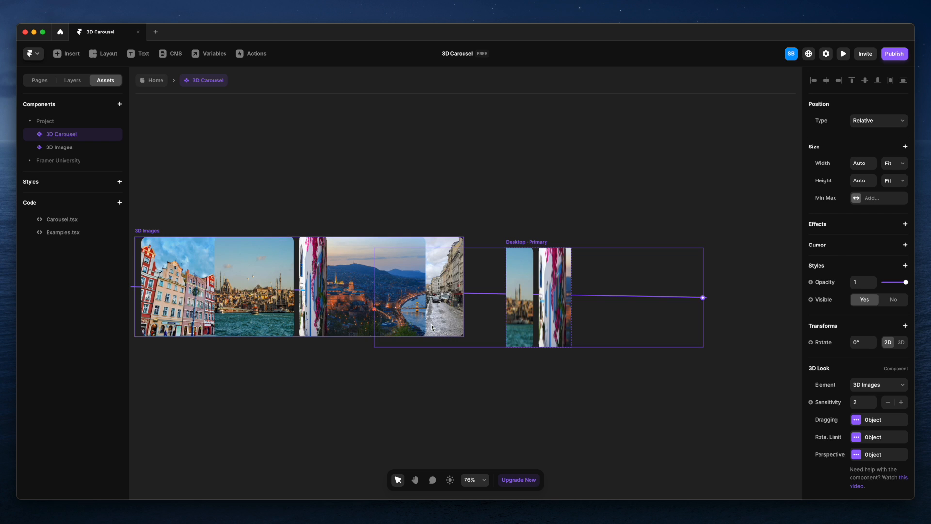
click(560, 407)
drag(513, 242, 640, 298)
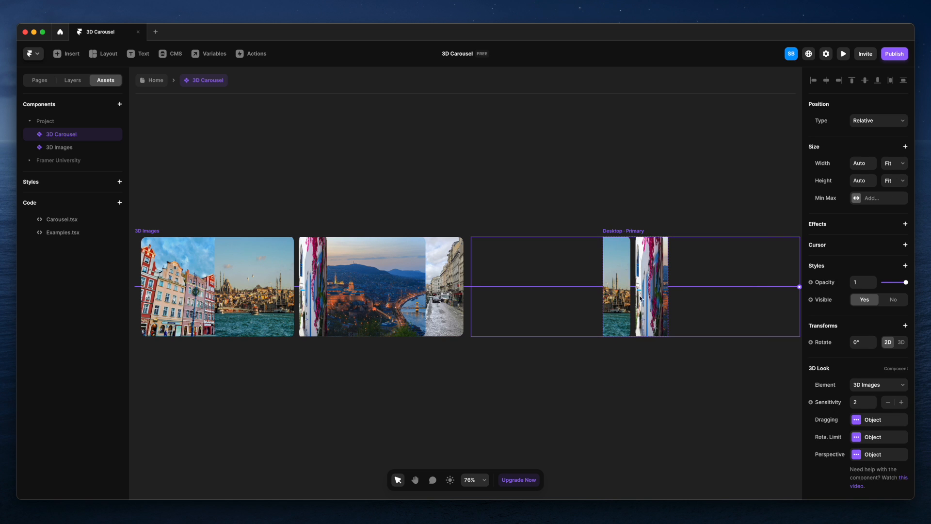
Set the 3D Carousel primary variant's width to Fit.
click(548, 225)
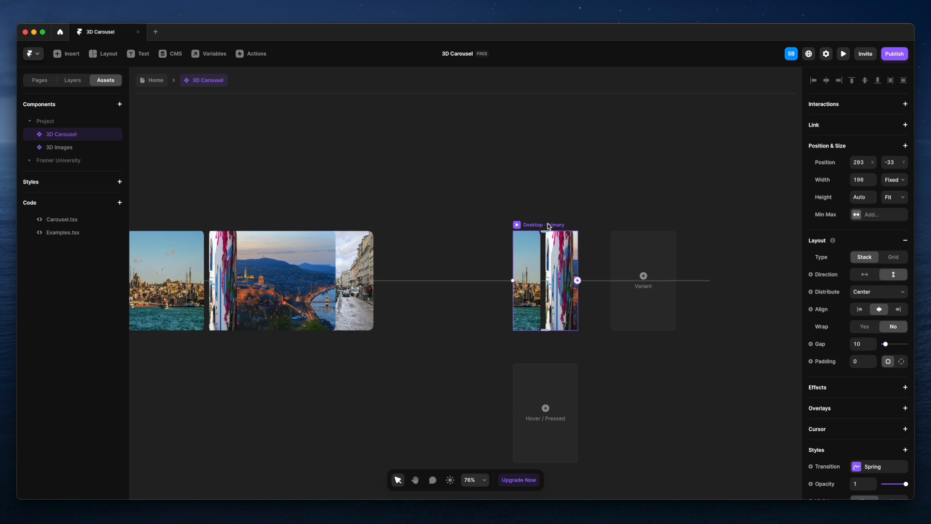
click(891, 180)
click(893, 209)
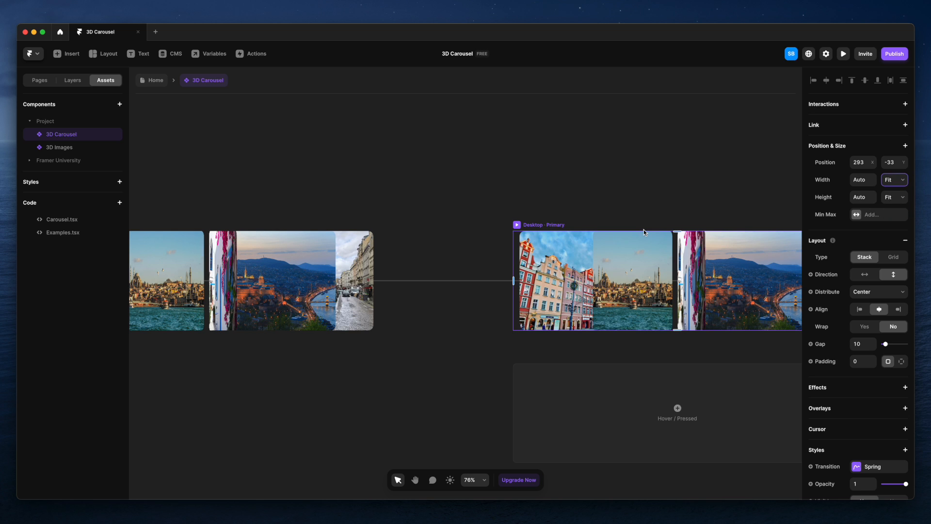
Move the primary variant closer to the 3D Images instance, preview the carousel's rotation, and return to the canvas.
scroll(567, 185, right, 3)
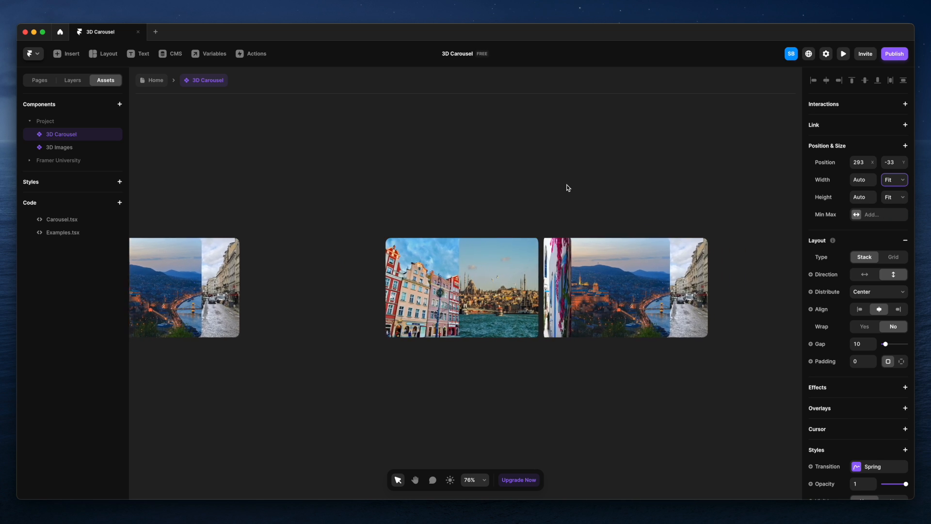
scroll(568, 184, down, 3)
click(512, 192)
click(446, 225)
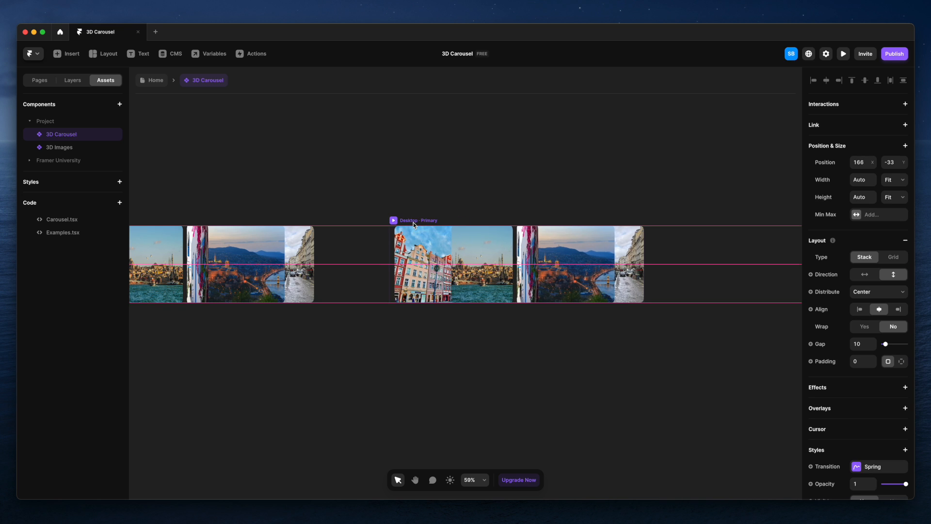
click(393, 222)
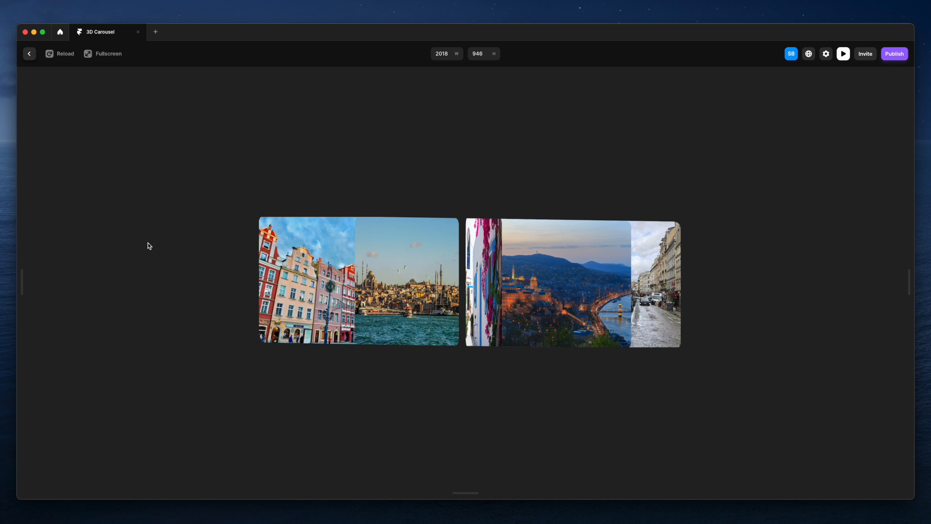
click(29, 53)
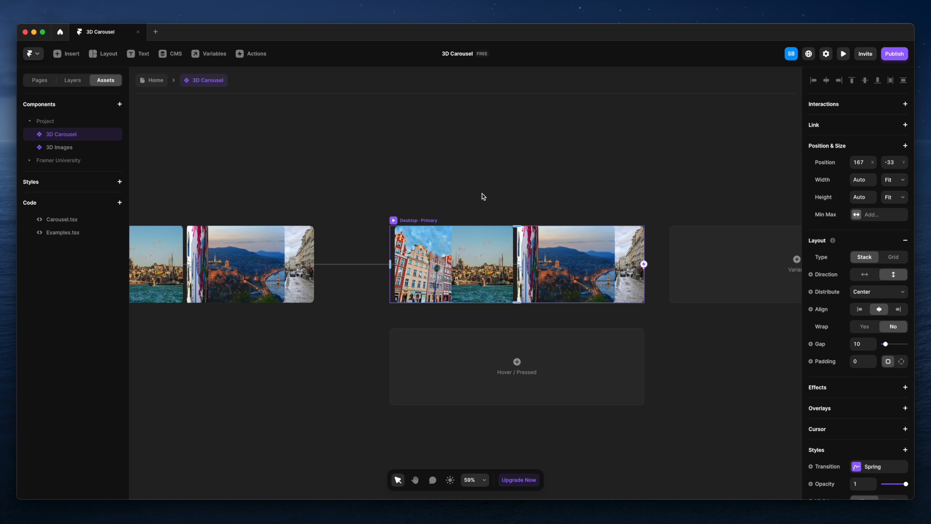
Apply the withPreserve3d code override from the Carousel file to the 3D Images component's primary variant.
click(82, 149)
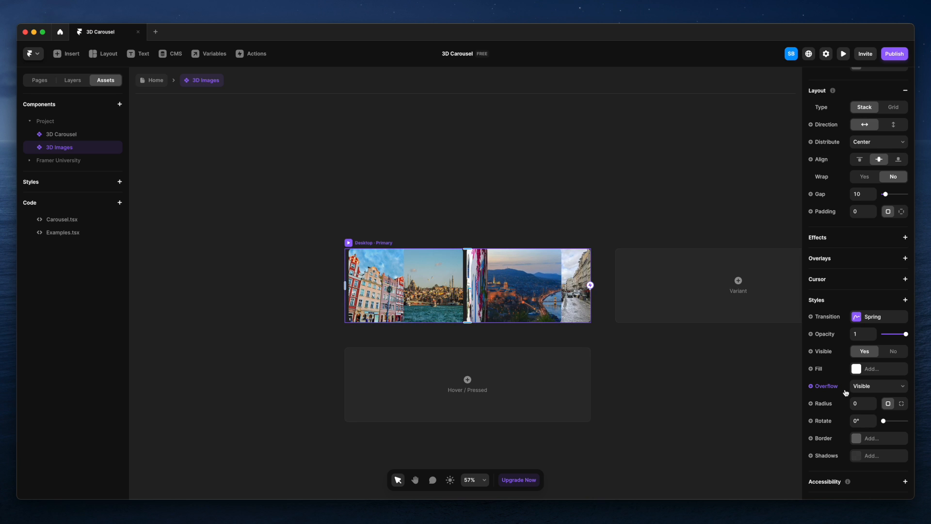
scroll(850, 412, down, 2)
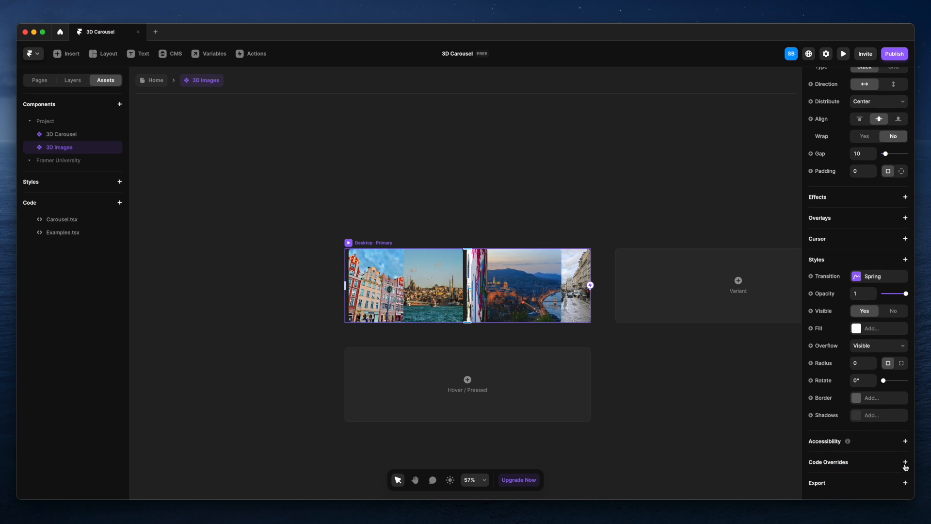
click(905, 464)
scroll(869, 439, down, 3)
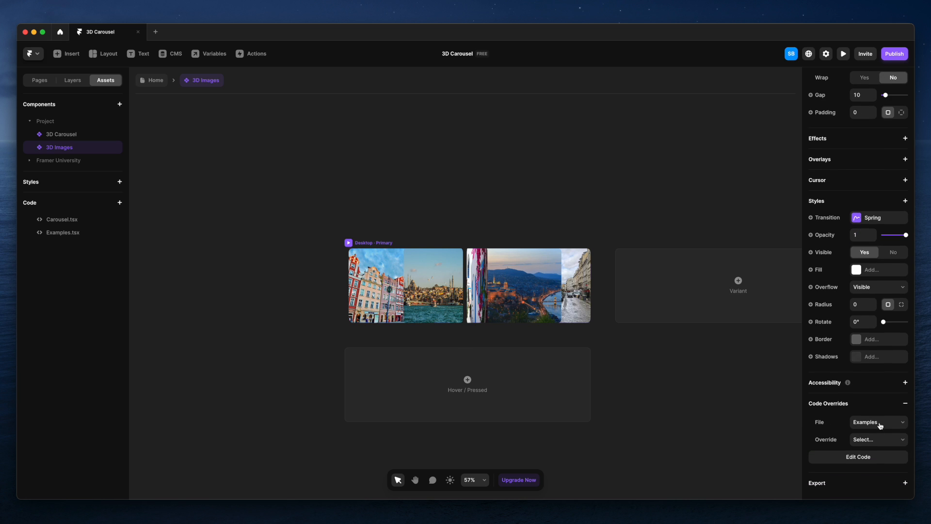
click(880, 423)
click(881, 412)
click(881, 442)
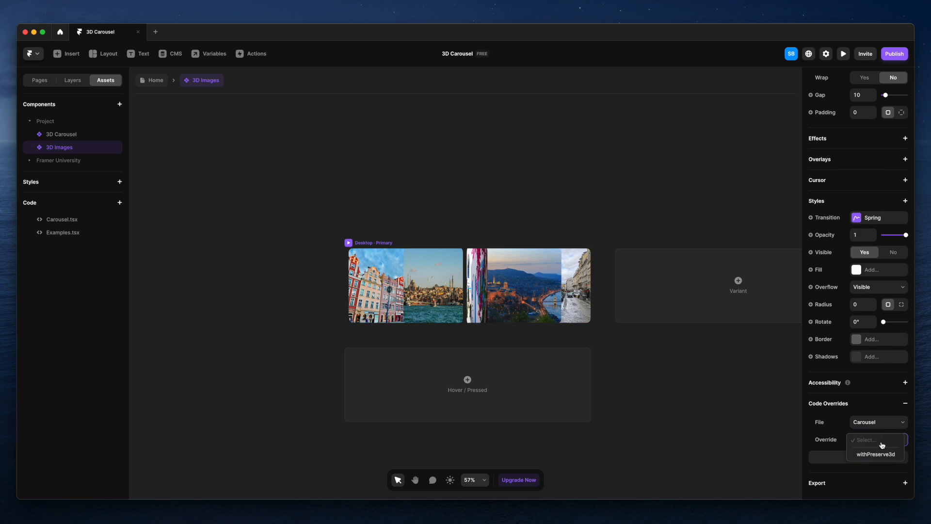
click(881, 453)
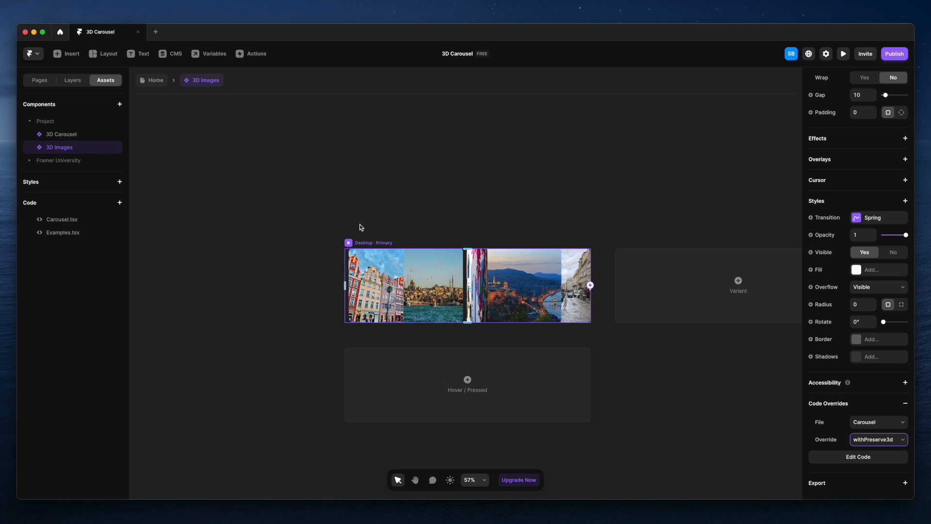
Create a new override code file named carousel 2.
click(880, 423)
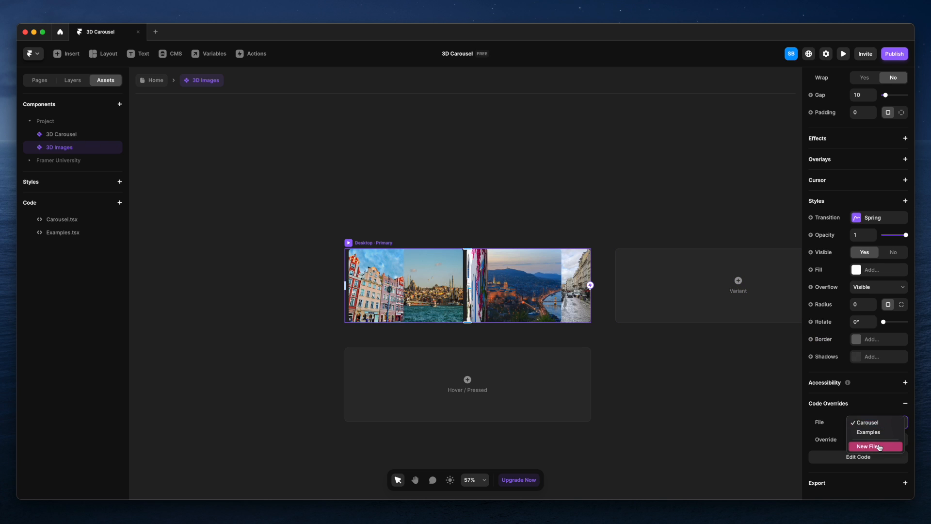
click(878, 446)
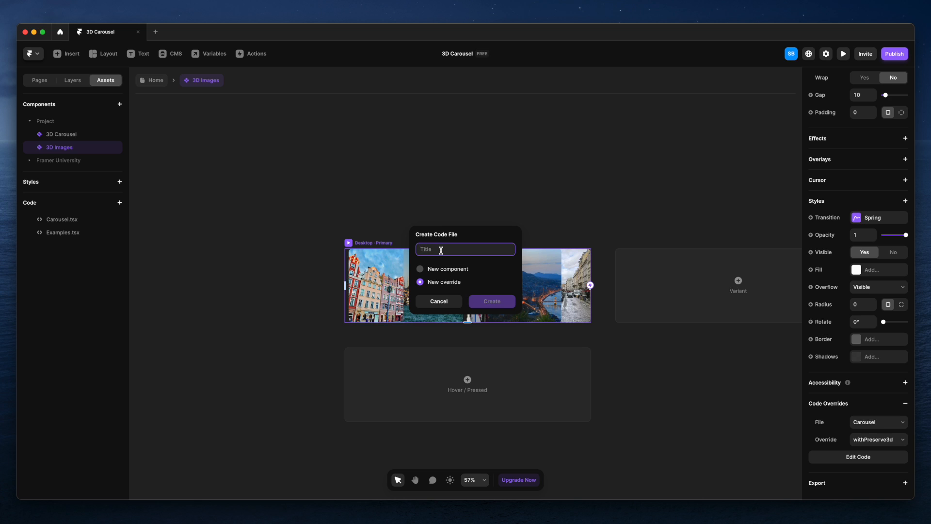
text(carousel 2)
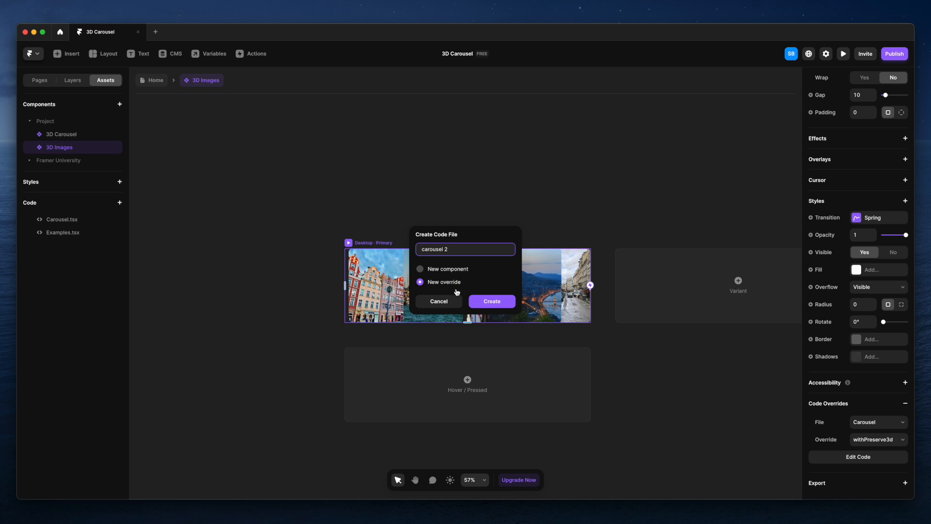
click(481, 302)
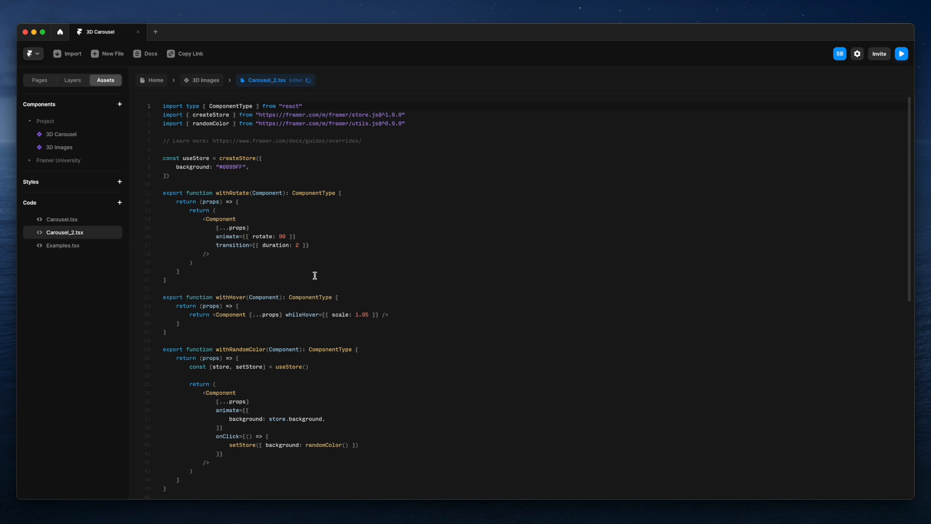
Replace all template code in Carousel_2.tsx with a withPreserve3d override that sets transformStyle to "preserve-3d" on the component.
drag(220, 492, 70, 89)
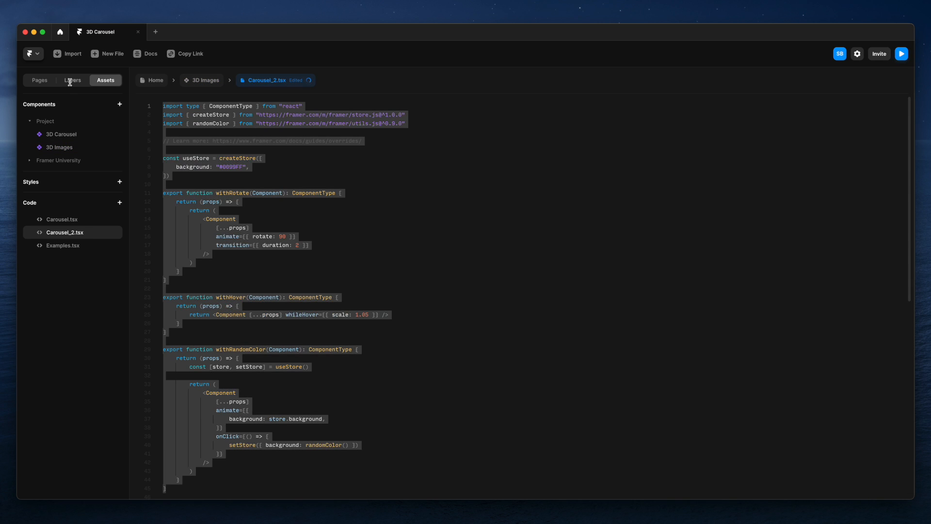
key(BackSpace)
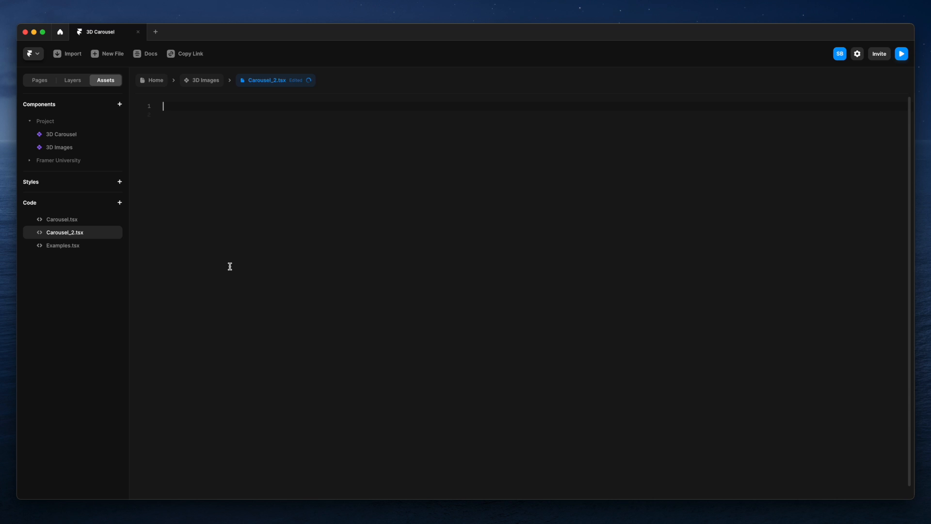
text(import { useState, useEffect, ComponentType } from "react"  export function withPreserve3d(Component): ComponentType {     return (props) => {         return (             <Component {...props} style={{ transformStyle: "preserve-3d" }} />         )     } })
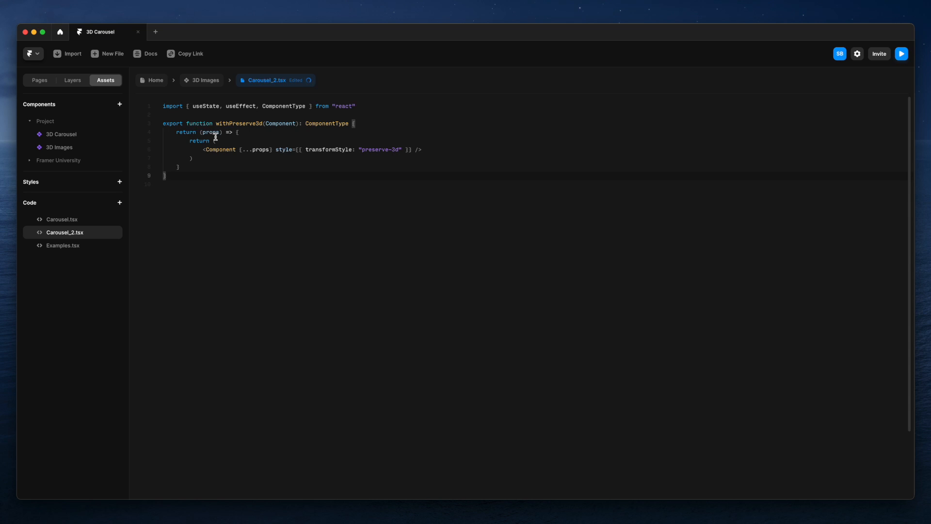
Switch the 3D Images primary variant's code override to withPreserve3d from the Carousel_2 file.
click(206, 80)
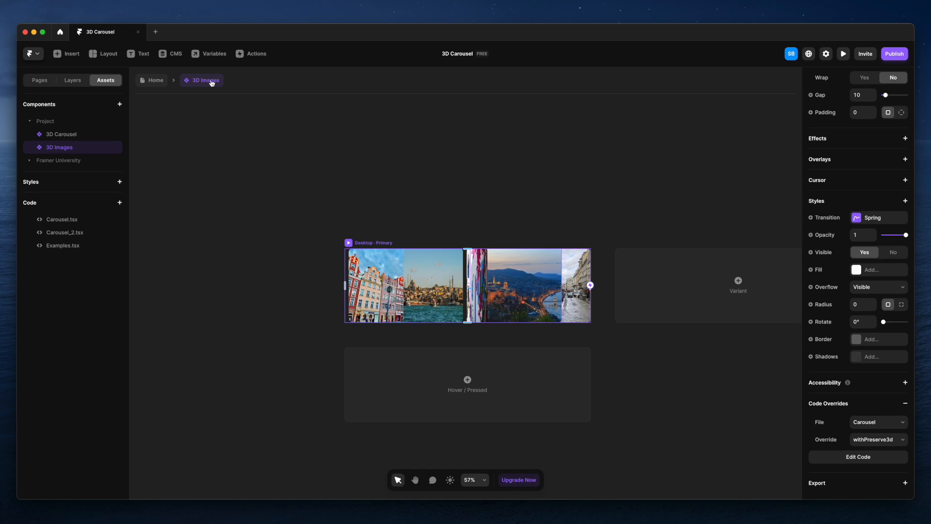
click(885, 425)
click(883, 433)
click(892, 442)
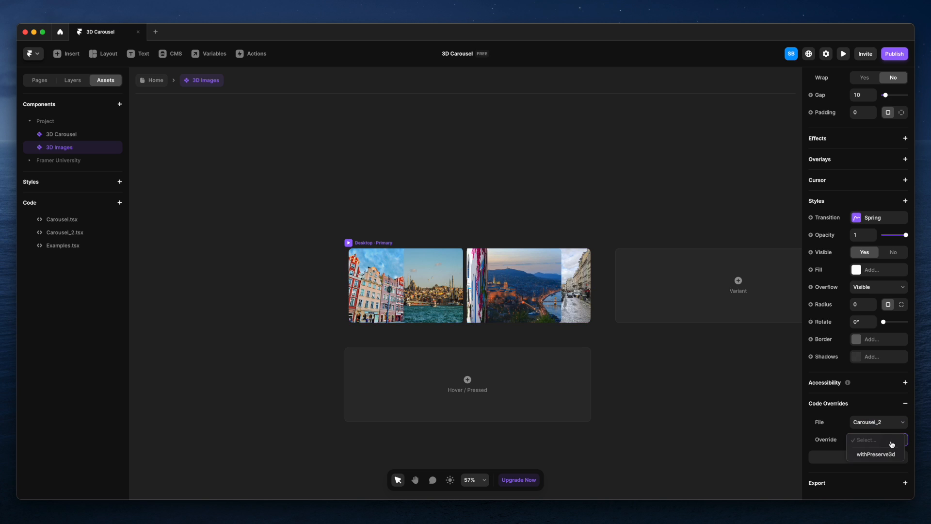
click(889, 455)
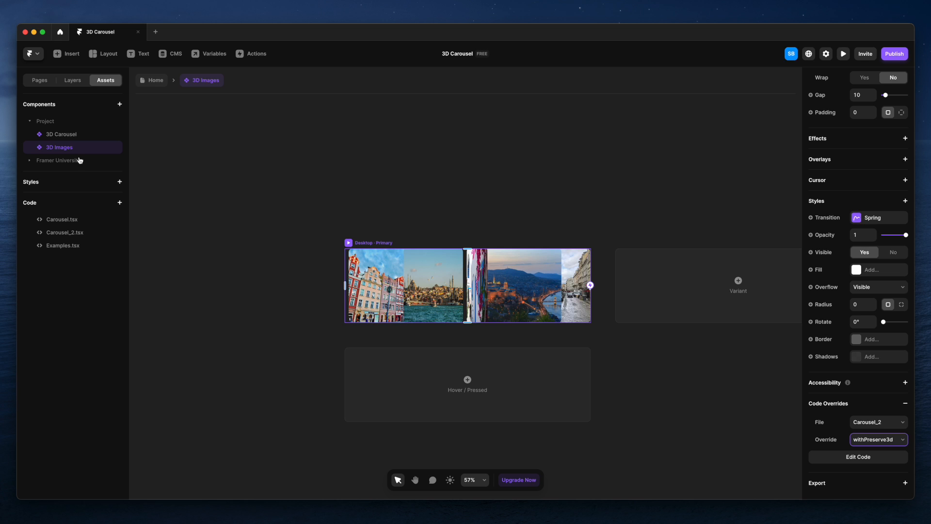
Open the 3D Carousel component, preview its primary variant, and return to the canvas.
click(77, 136)
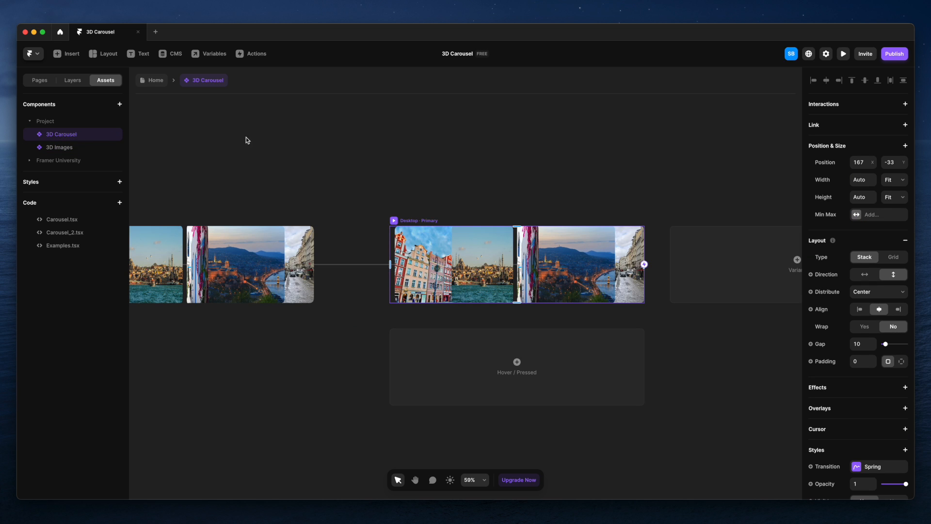
key(super+p)
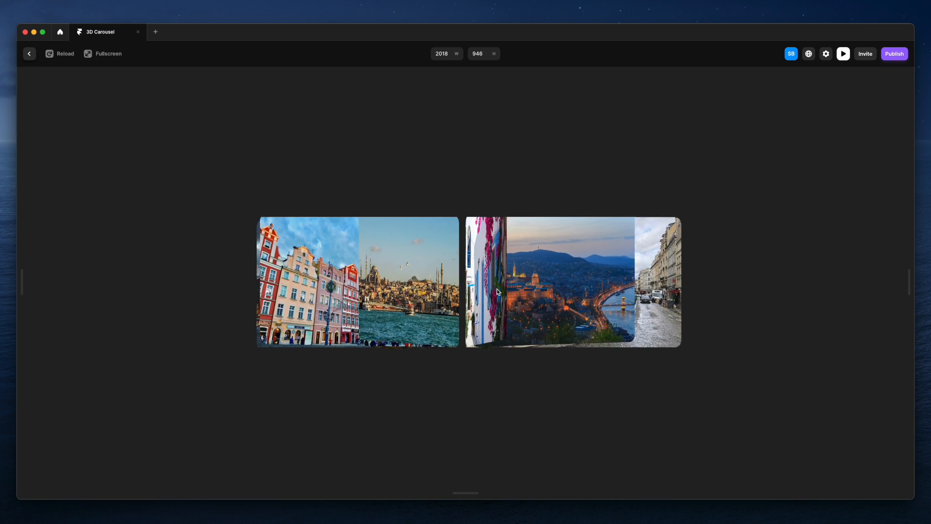
click(29, 54)
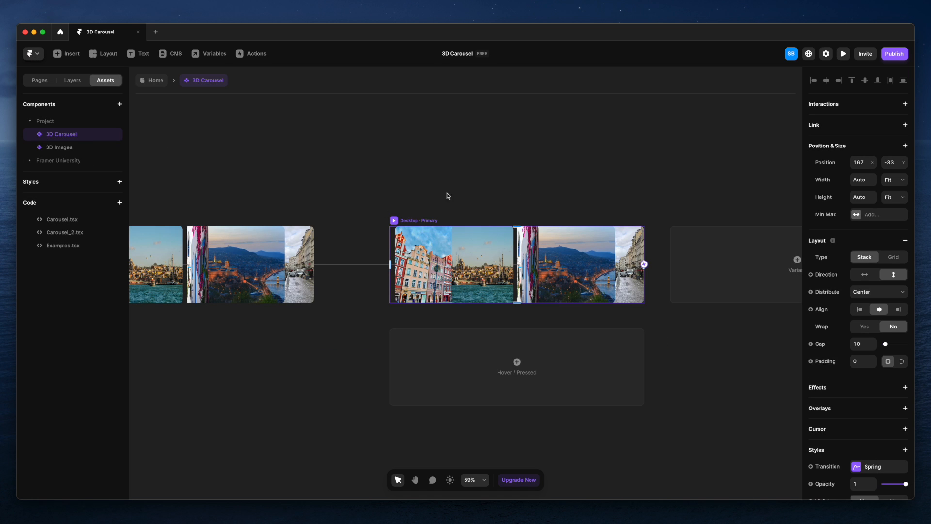
Set the 3D Carousel primary variant's overflow to Visible, preview the carousel's rotation, and return to the canvas.
scroll(856, 334, down, 8)
click(873, 346)
click(866, 356)
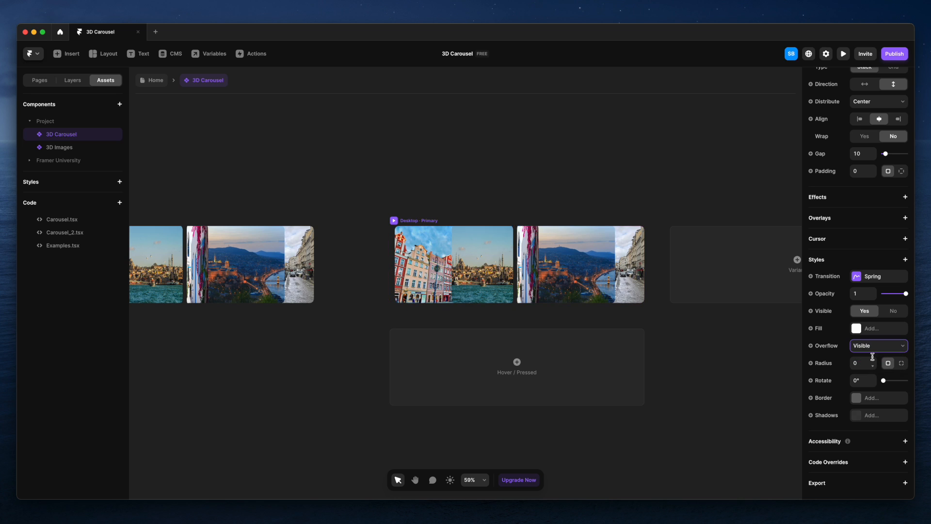
click(428, 223)
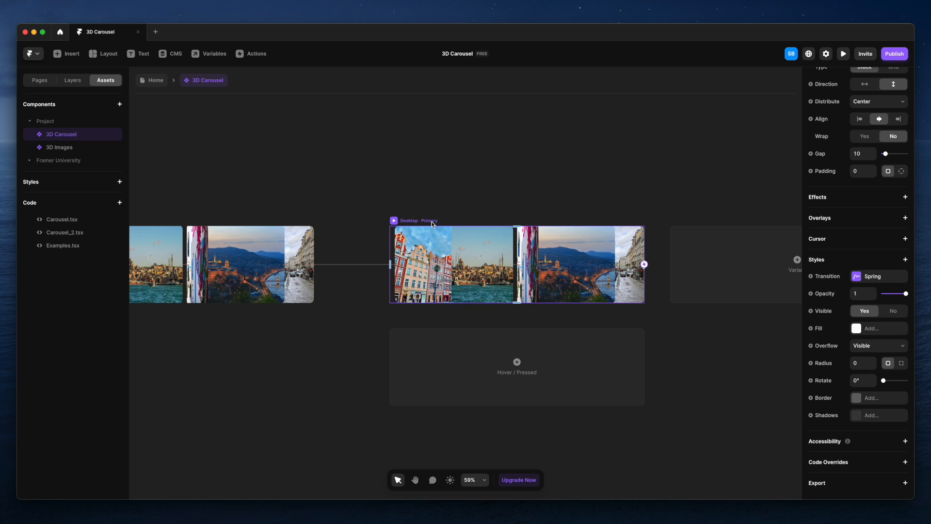
click(390, 221)
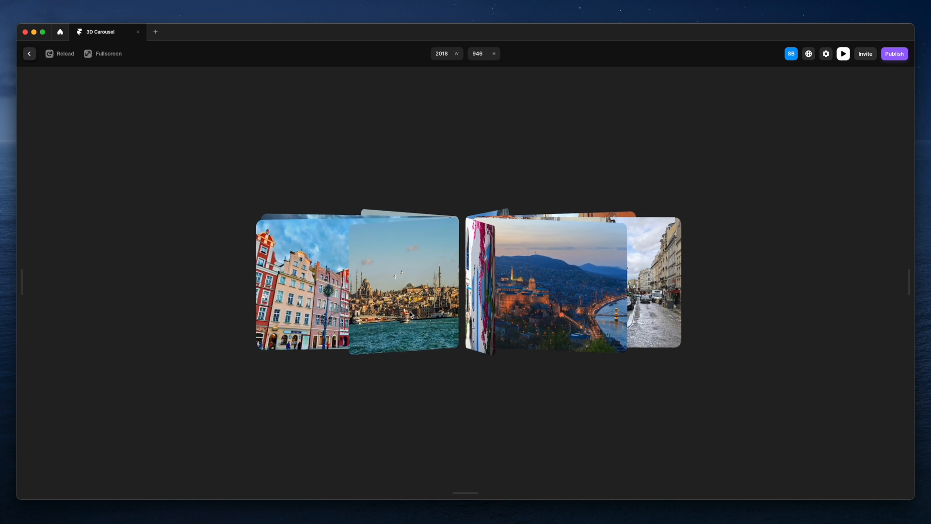
click(25, 53)
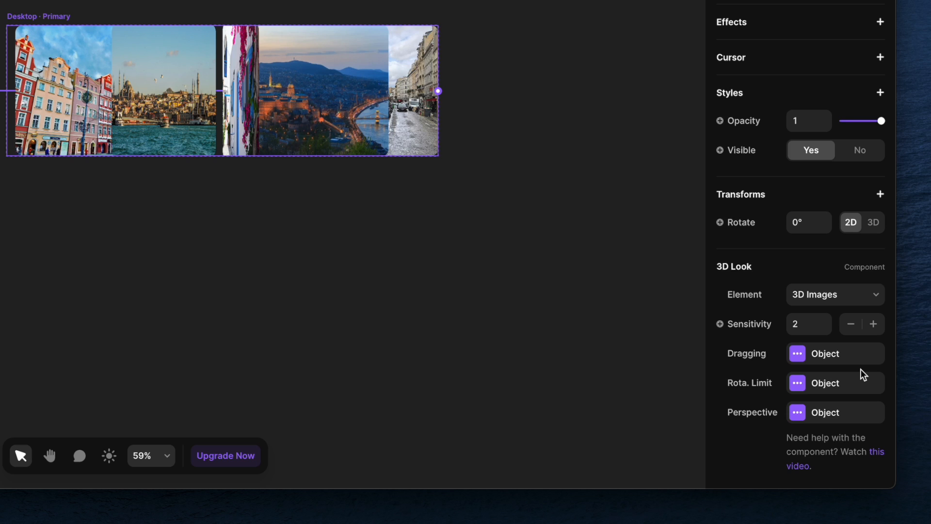
Enable dragging on the 3D Look component inside the primary variant.
click(796, 362)
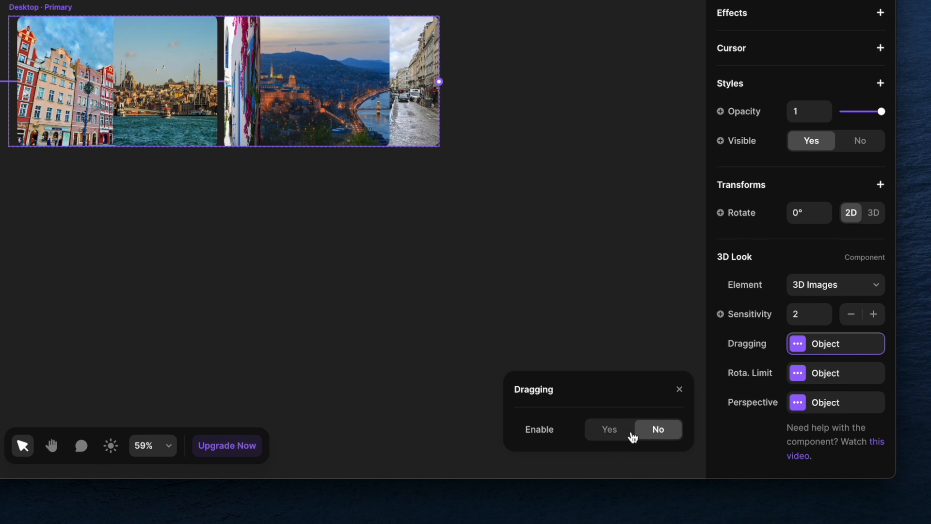
click(601, 437)
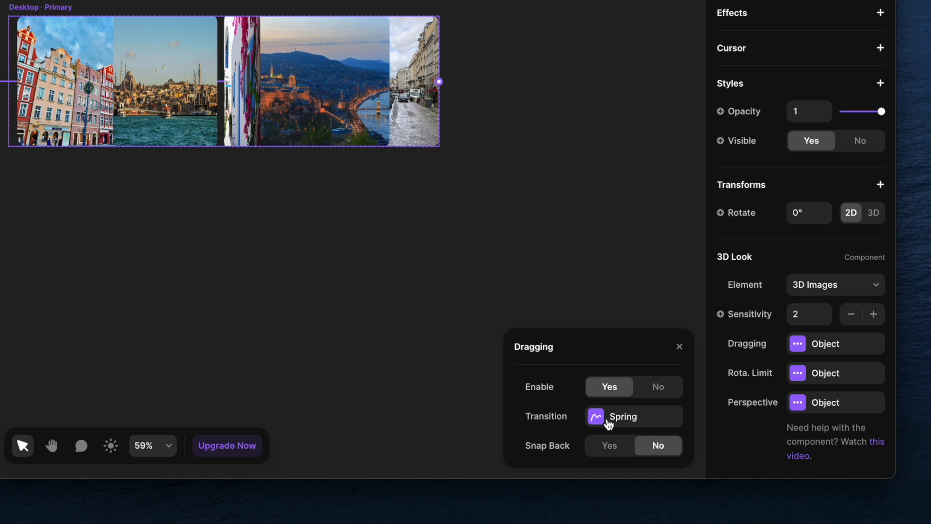
click(676, 349)
Limit the 3D Look component's X rotation, with both Max X and Min X set to 0.
click(799, 375)
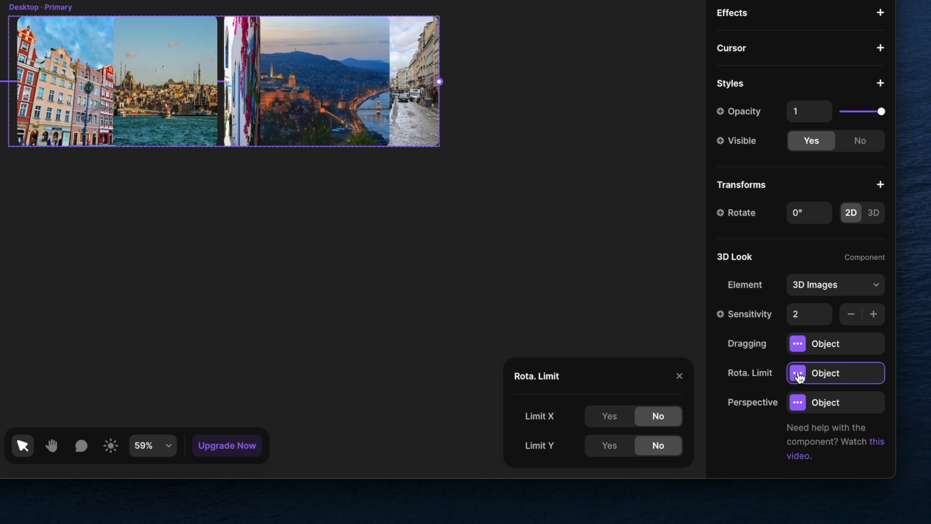
click(611, 418)
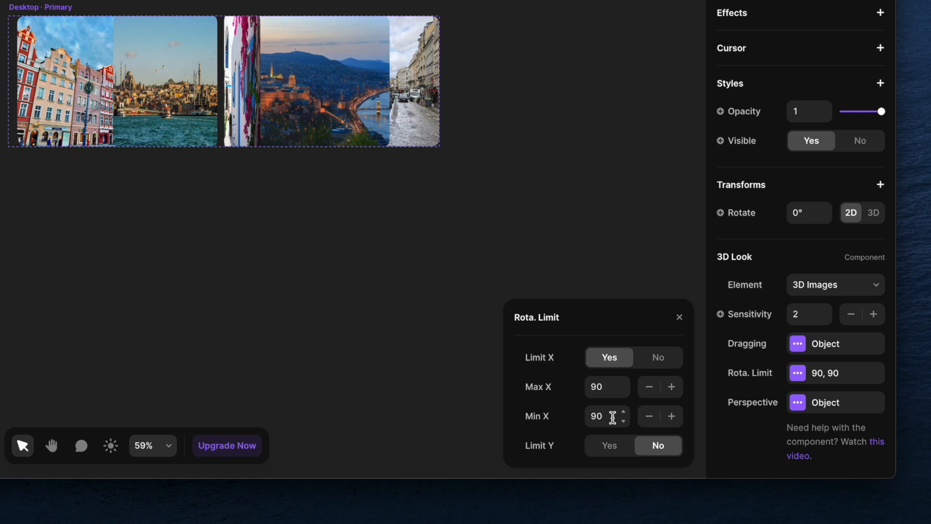
click(603, 389)
text(0)
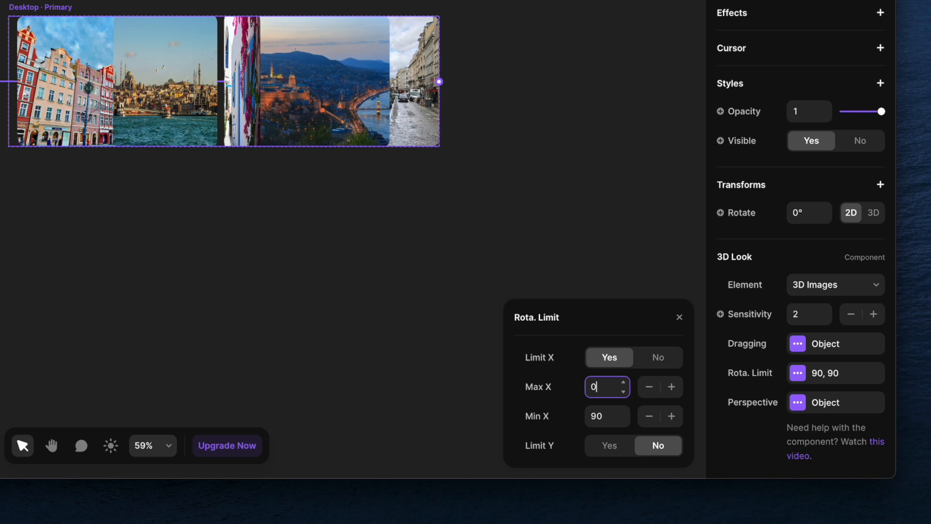
click(604, 416)
text(0)
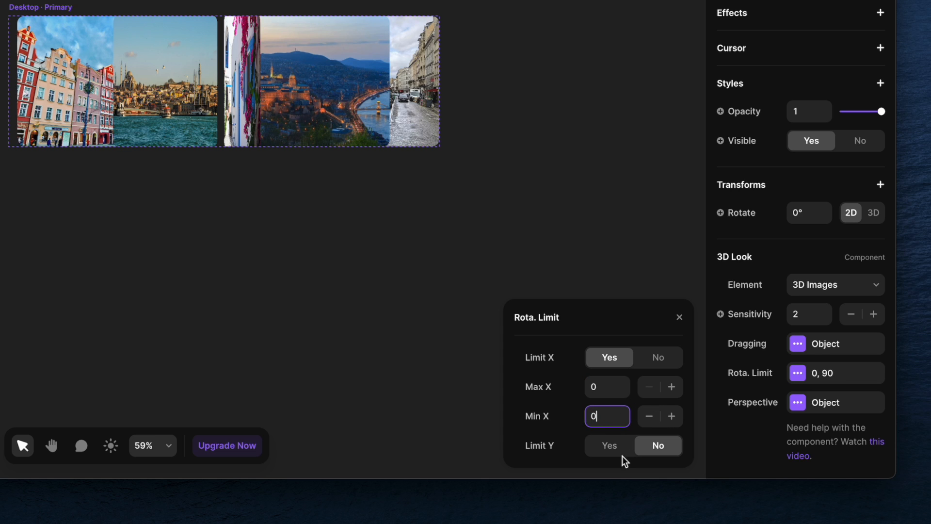
click(678, 317)
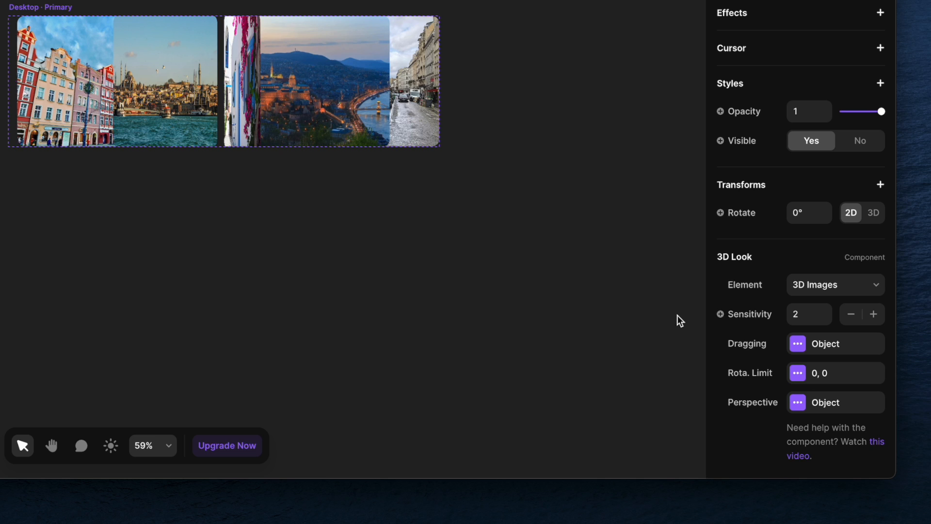
Enable perspective on the 3D Look component and set its value to 2000.
click(798, 402)
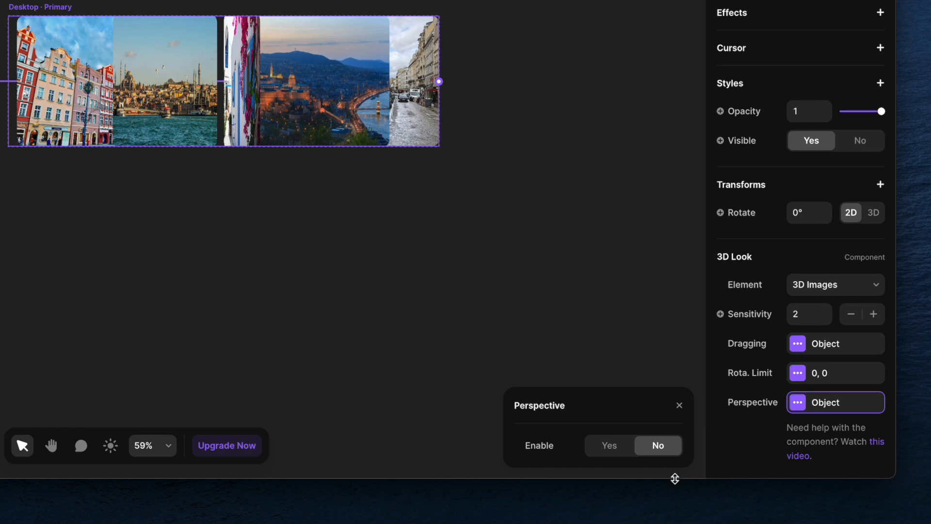
click(610, 446)
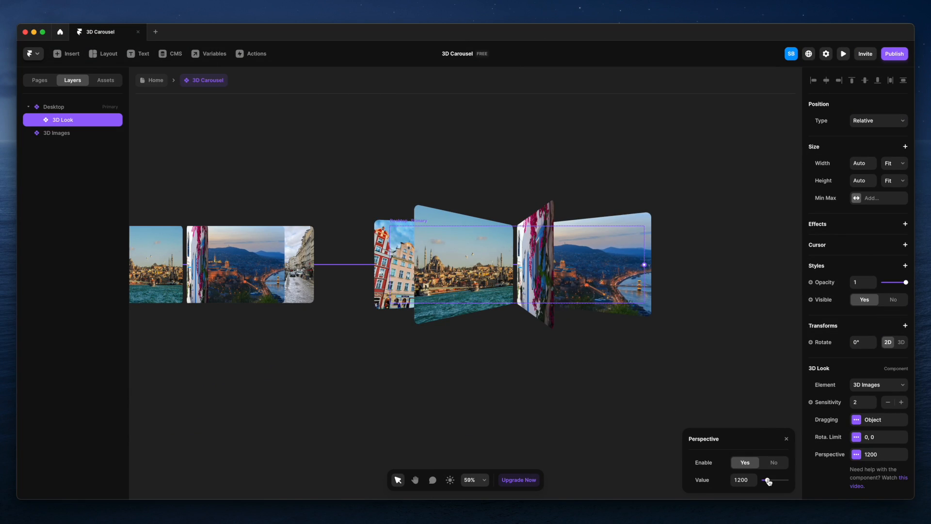
drag(768, 481, 772, 481)
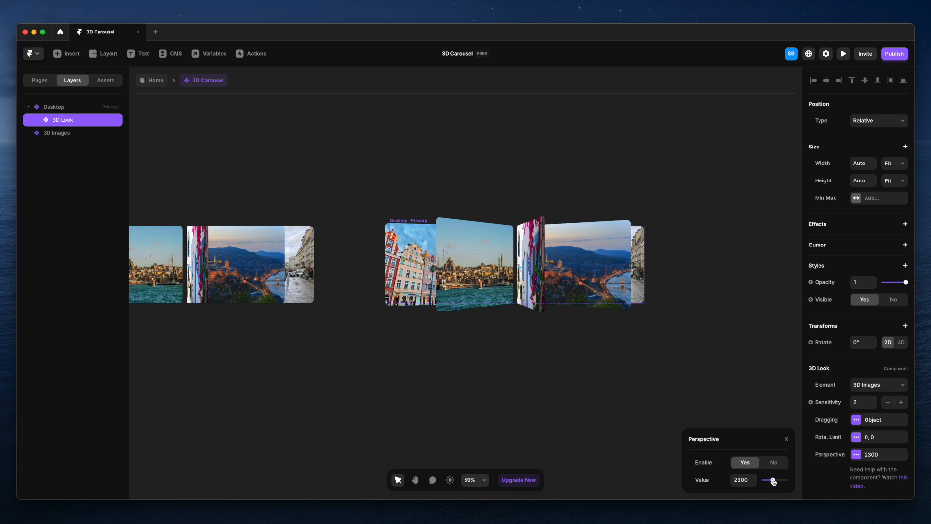
mouse_move(773, 481)
mouse_down()
mouse_move(756, 485)
mouse_move(772, 483)
mouse_up()
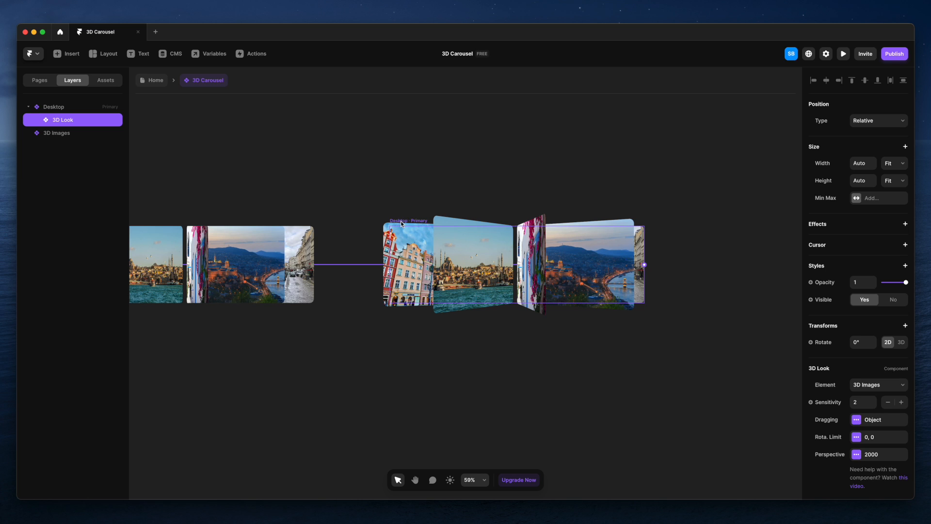
Preview the 3D Carousel primary variant with dragging, the rotation limit and perspective applied, and exit the preview.
click(415, 222)
key(super+p)
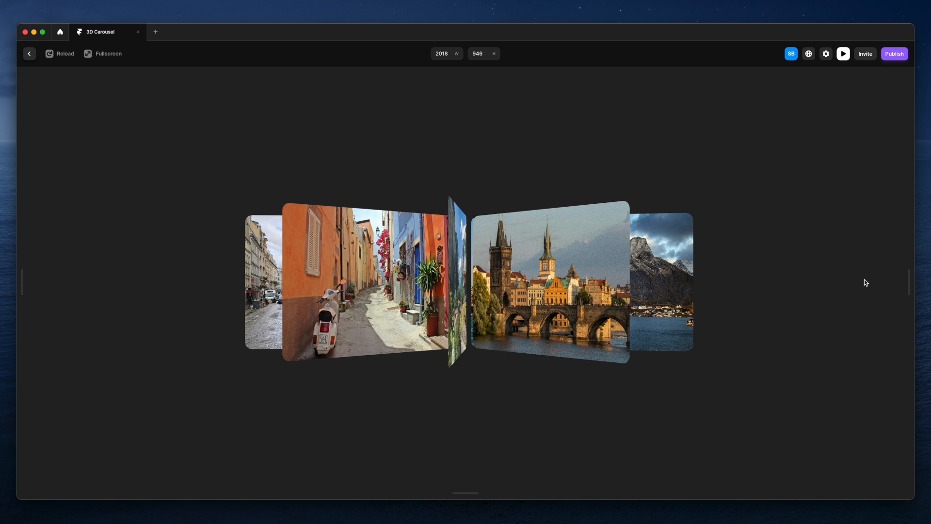
click(31, 54)
On the Home page, move the 3D Images instance out of Main Frame onto the empty canvas, and preview the Desktop page.
click(155, 80)
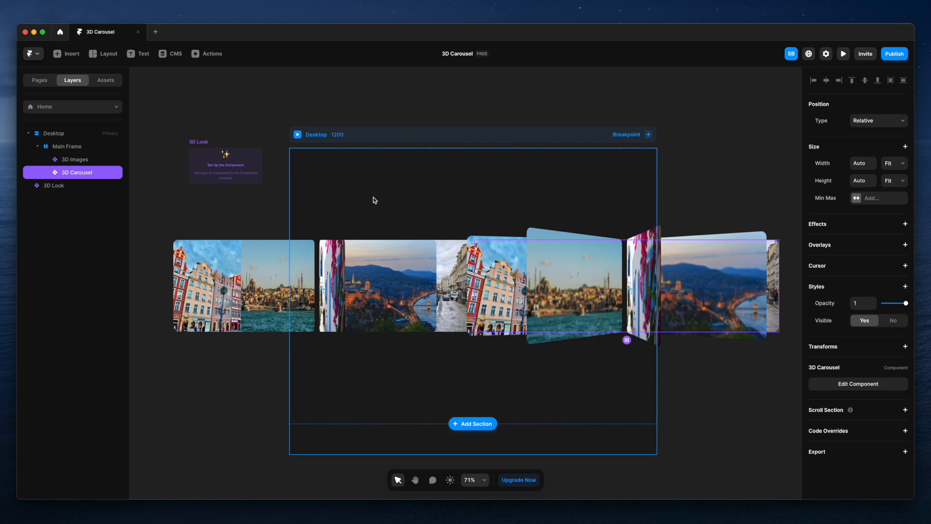
scroll(342, 243, down, 5)
drag(344, 271, 168, 279)
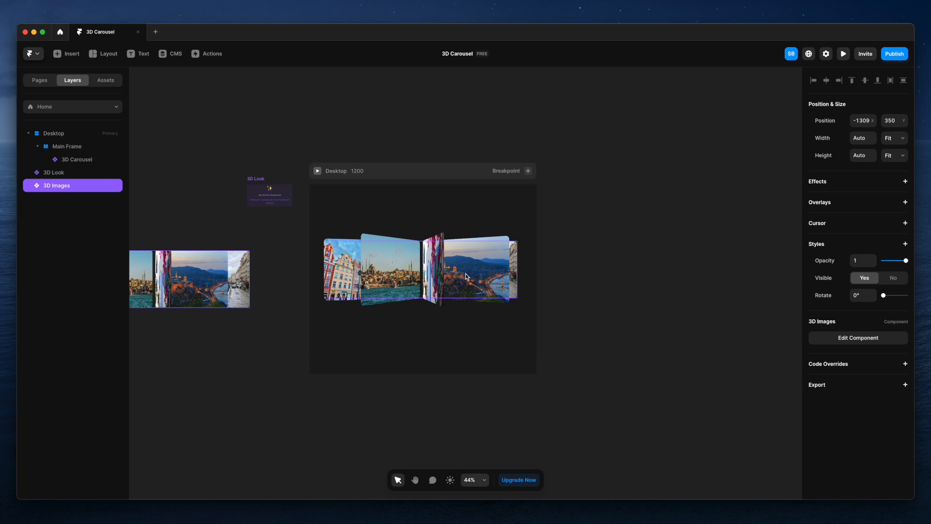
click(317, 172)
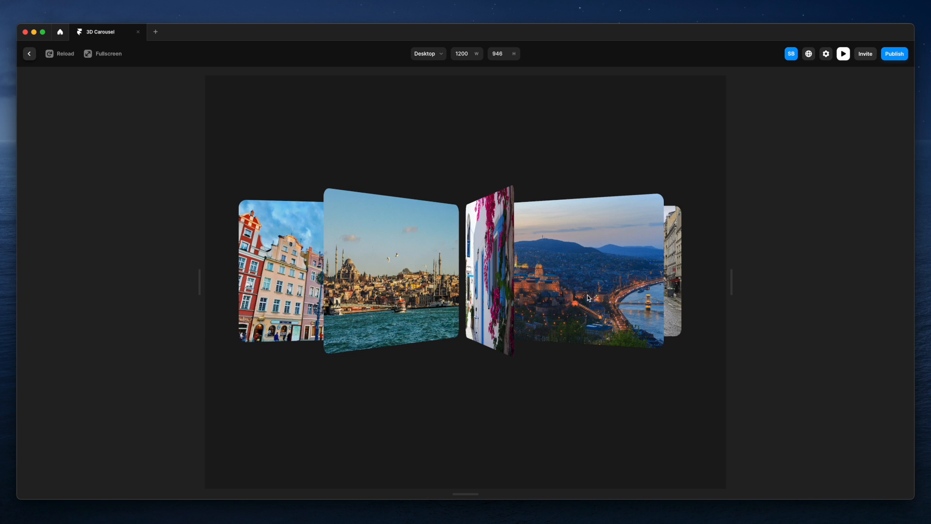